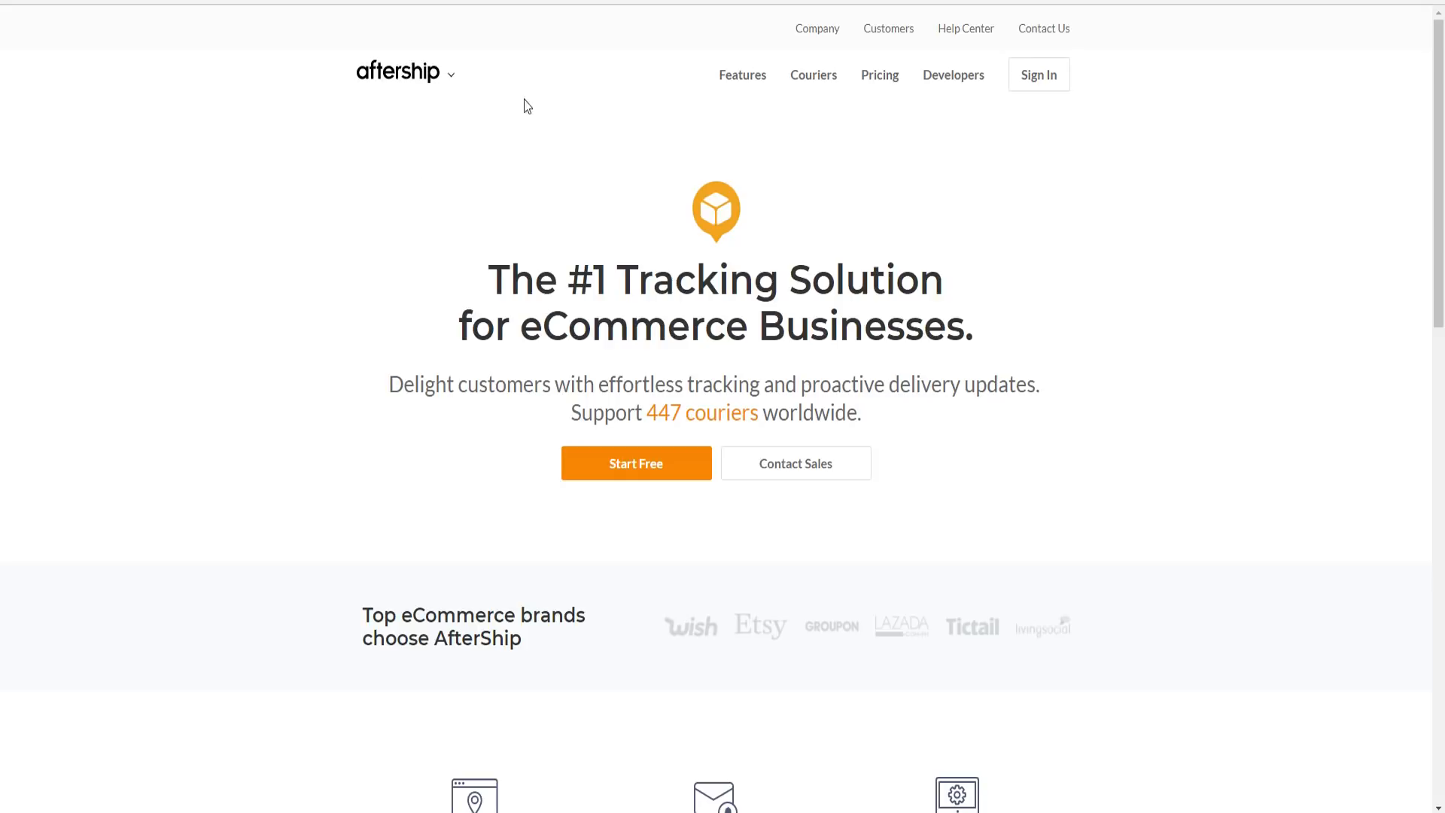
- Open the AfterShip pricing page and review the Basic, Premium and Enterprise plans
{"action": "scroll", "coordinate": [456, 253], "scroll_direction": "down", "scroll_amount": 1}
{"action": "scroll", "coordinate": [455, 253], "scroll_direction": "up", "scroll_amount": 1}
{"action": "left_click", "coordinate": [875, 76]}
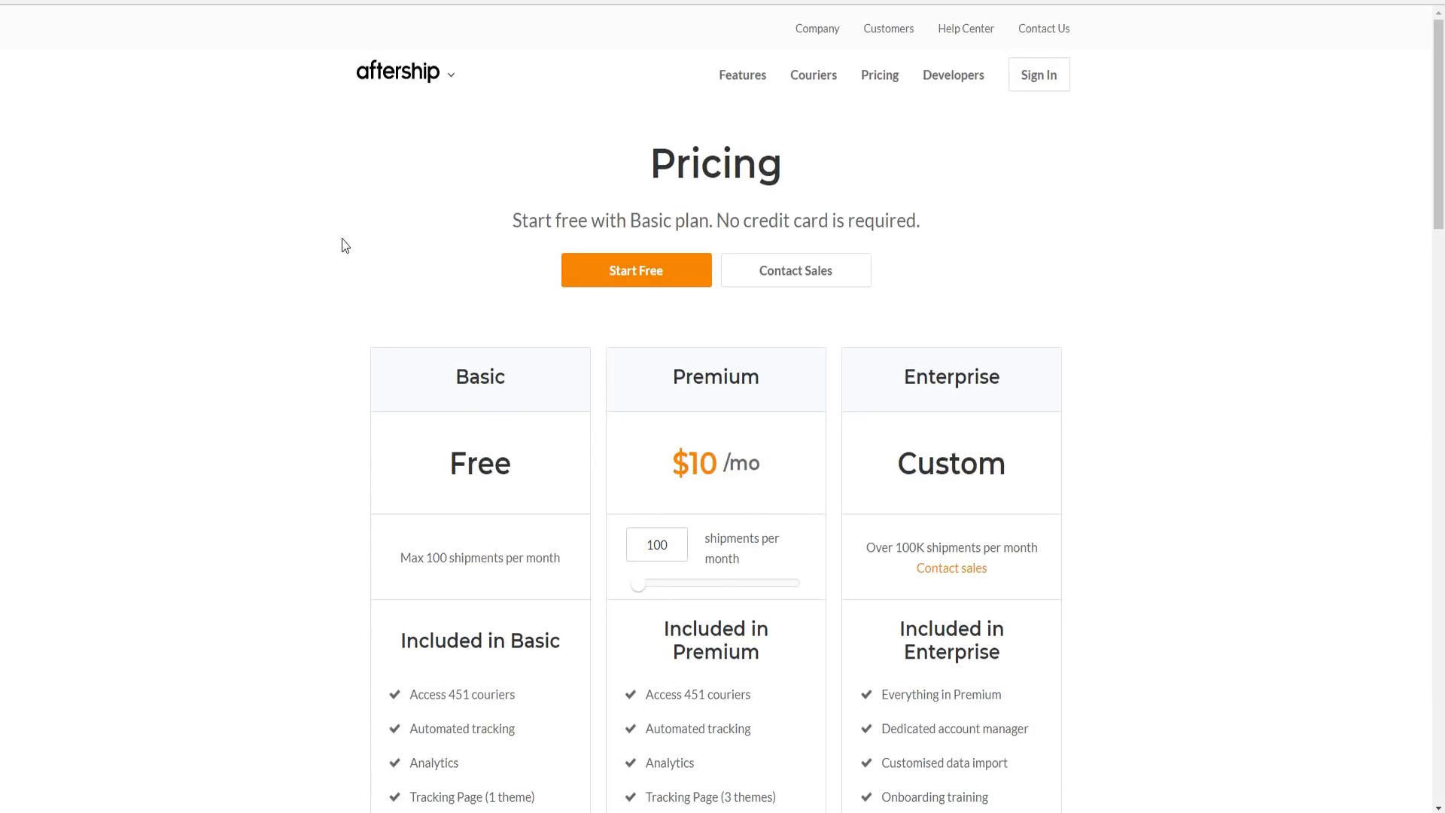
{"action": "scroll", "coordinate": [455, 351], "scroll_direction": "down", "scroll_amount": 1}
{"action": "scroll", "coordinate": [437, 353], "scroll_direction": "down", "scroll_amount": 1}
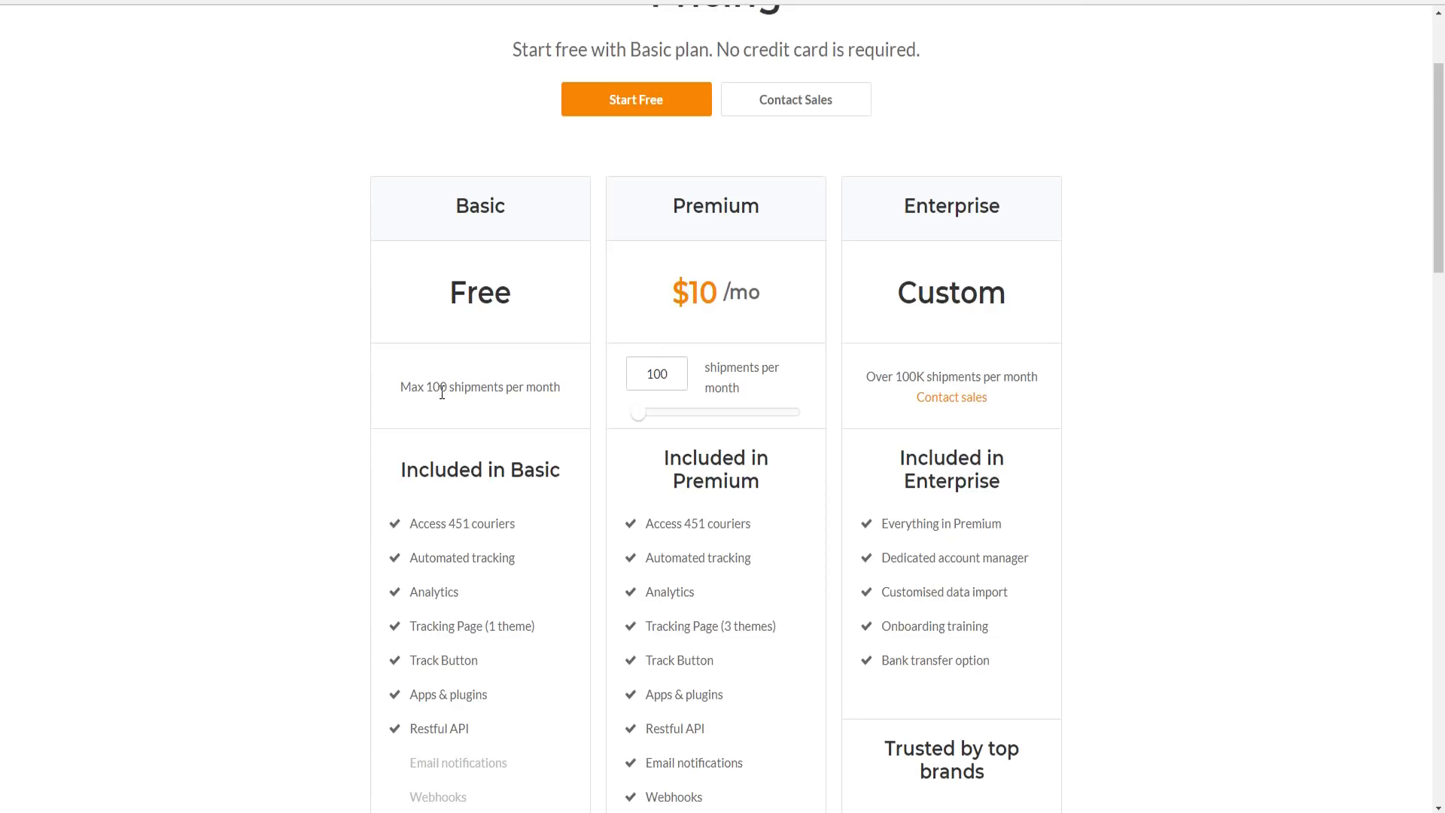
{"action": "scroll", "coordinate": [444, 385], "scroll_direction": "down", "scroll_amount": 1}
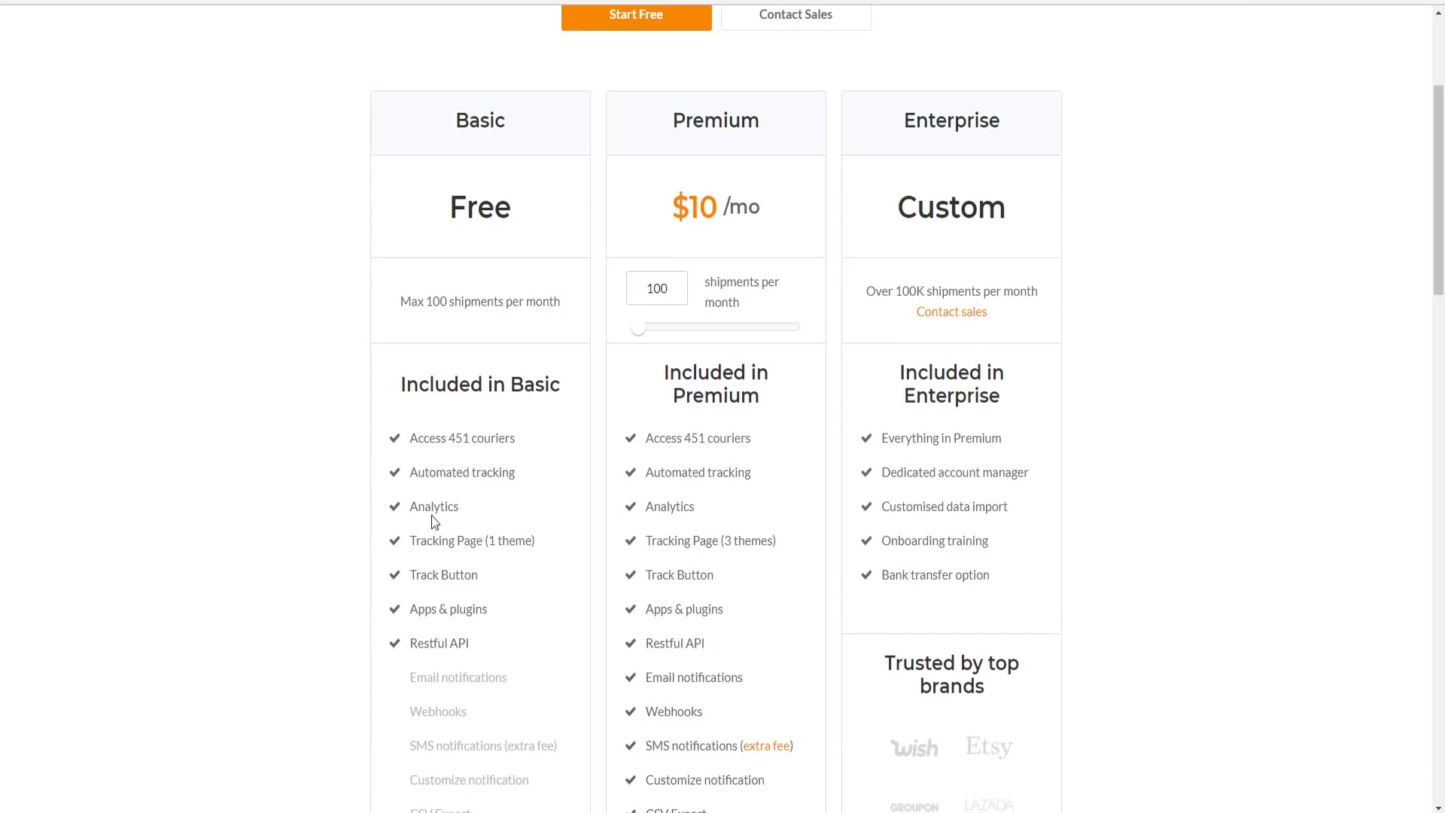
{"action": "scroll", "coordinate": [429, 408], "scroll_direction": "up", "scroll_amount": 1}
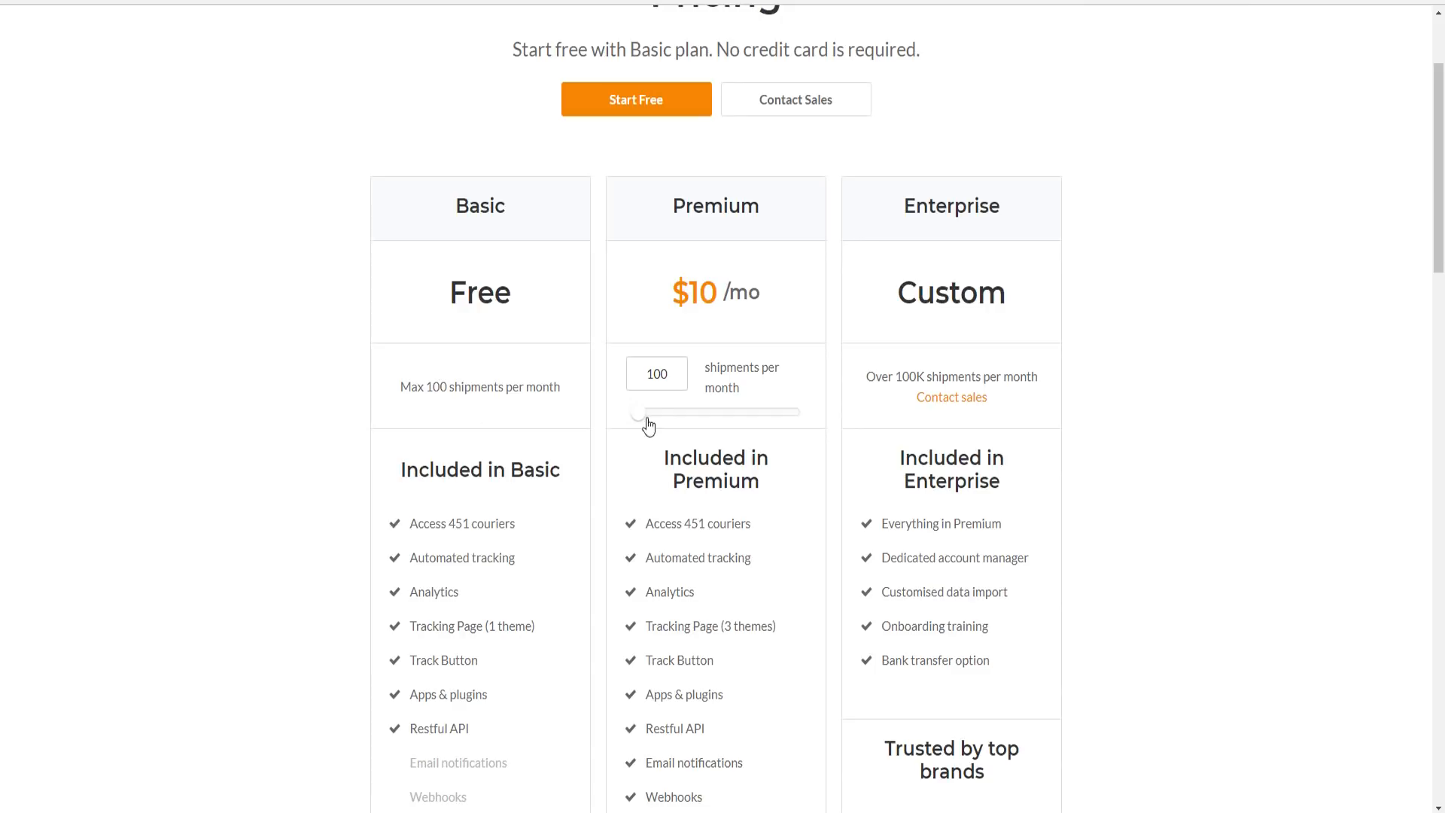
- Set the Premium plan's volume to 500 shipments per month and check the monthly price
{"action": "left_click_drag", "start_coordinate": [674, 374], "coordinate": [619, 380]}
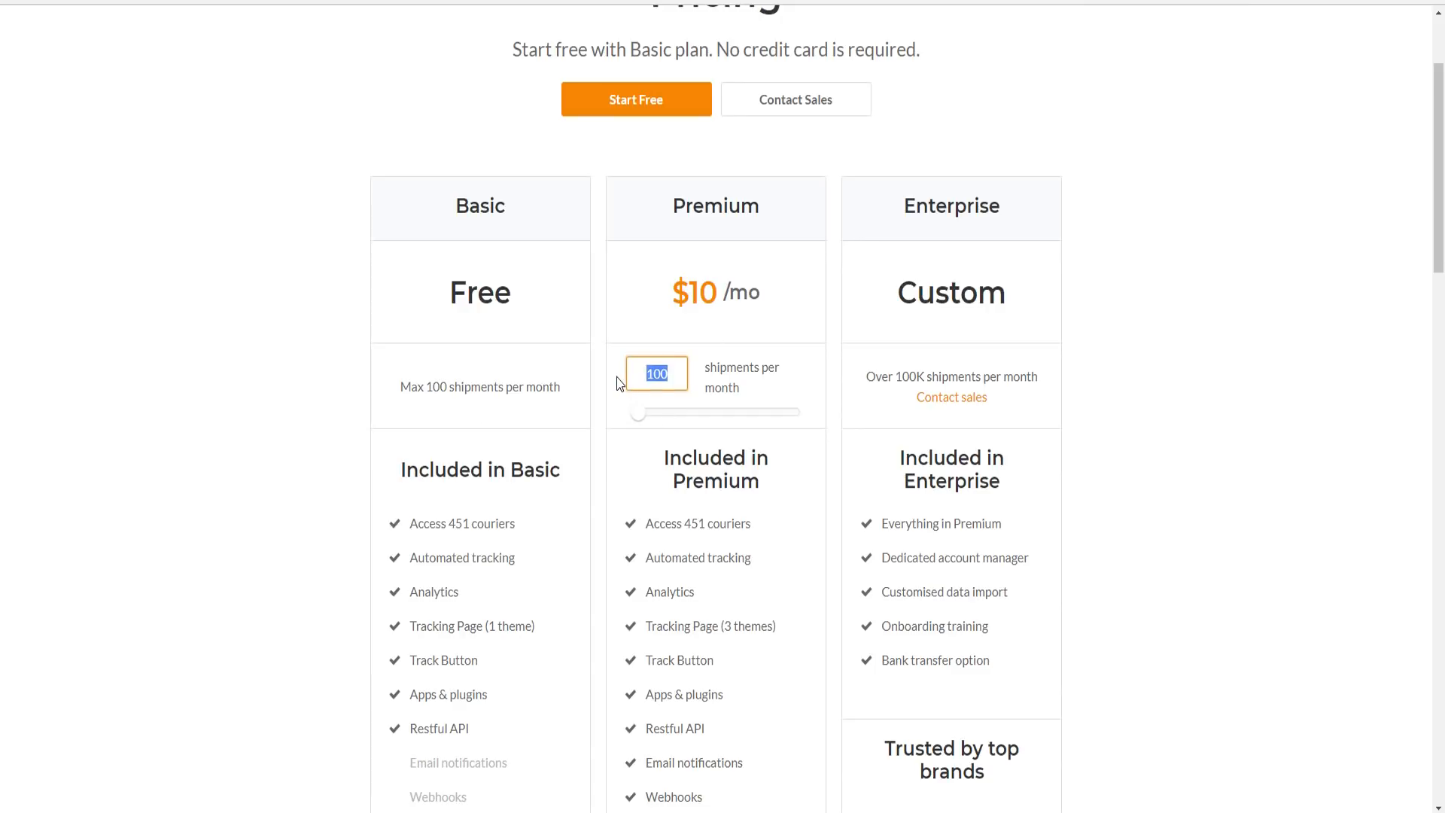
{"action": "type", "text": "500"}
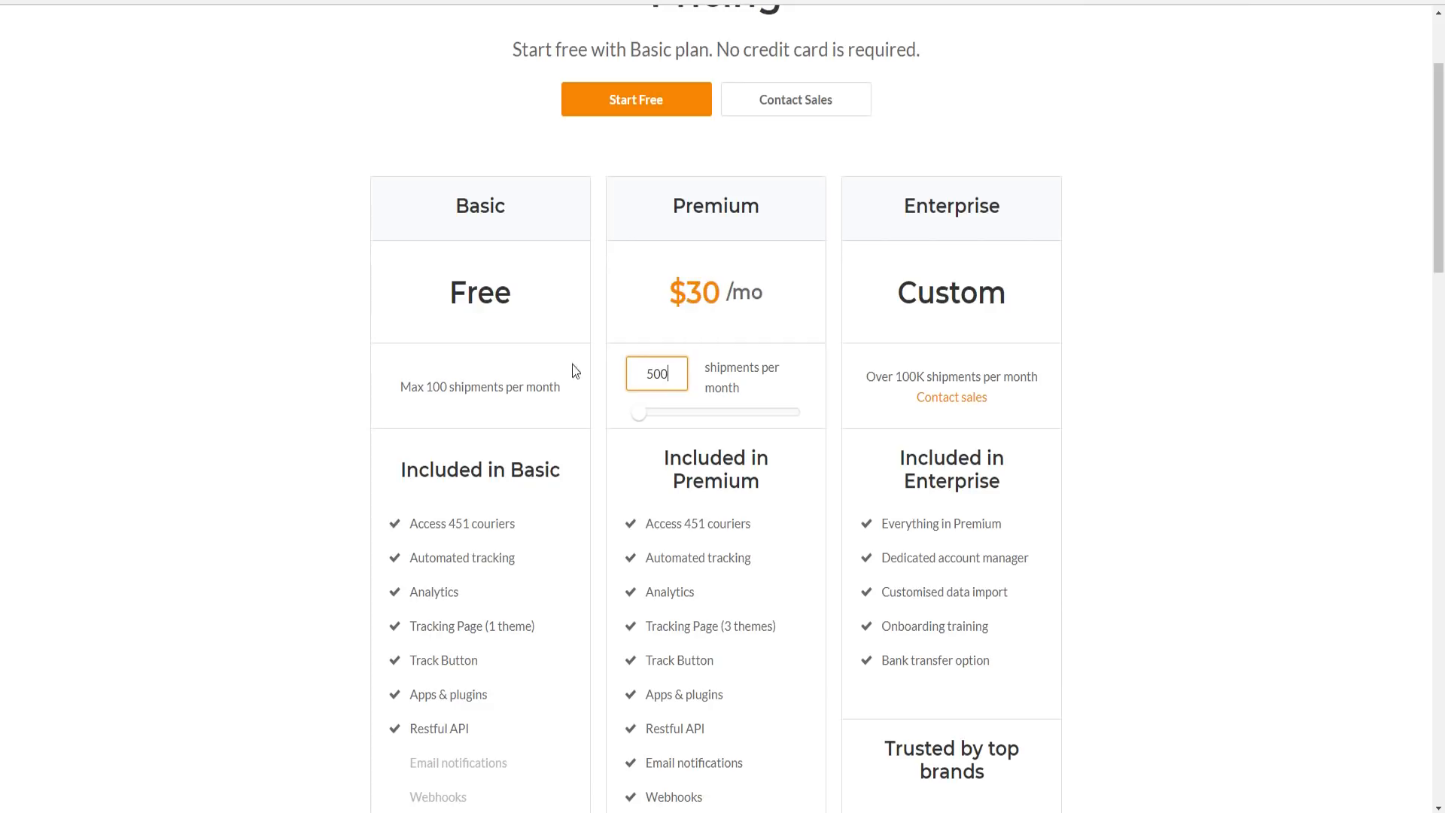
{"action": "left_click", "coordinate": [1227, 461]}
{"action": "mouse_move", "coordinate": [671, 301]}
{"action": "left_mouse_down"}
{"action": "mouse_move", "coordinate": [730, 304]}
{"action": "mouse_move", "coordinate": [670, 302]}
{"action": "left_mouse_up"}
{"action": "left_click", "coordinate": [1287, 455]}
{"action": "left_click", "coordinate": [684, 308]}
- Compare the Basic plan's included features with Premium, focusing on the greyed-out email notifications
{"action": "scroll", "coordinate": [527, 482], "scroll_direction": "down", "scroll_amount": 1}
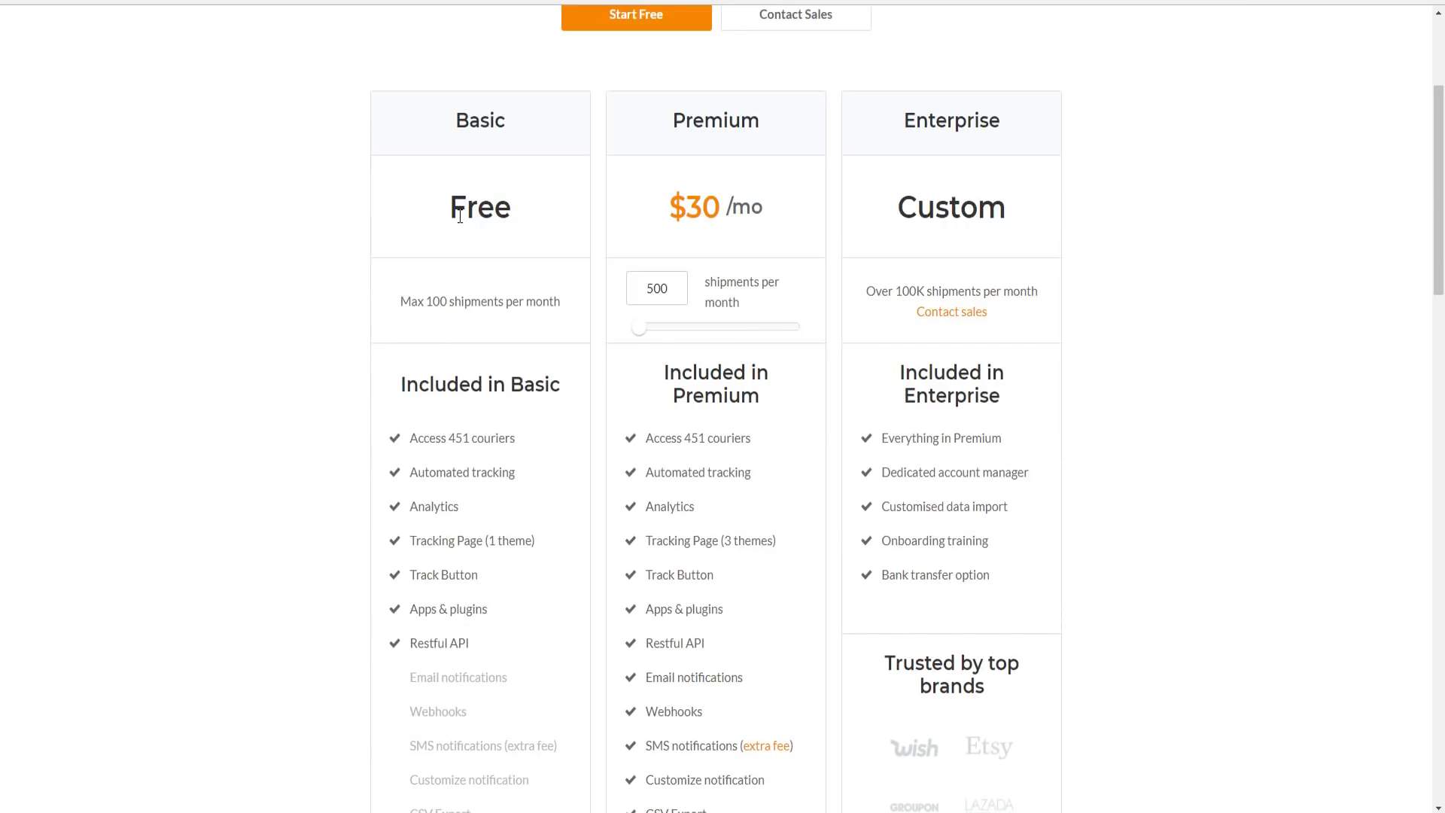
{"action": "scroll", "coordinate": [413, 321], "scroll_direction": "down", "scroll_amount": 1}
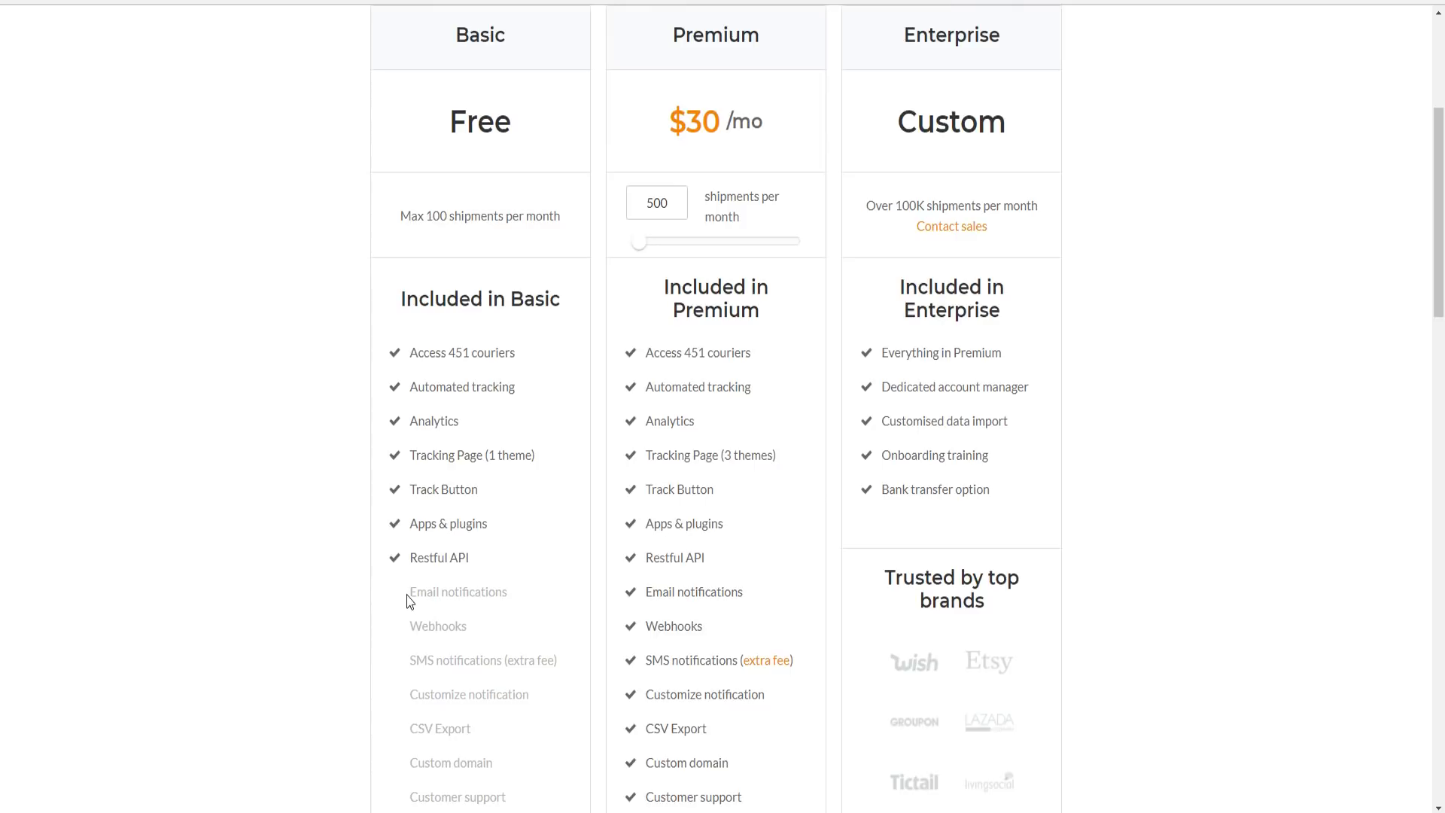
{"action": "left_click_drag", "start_coordinate": [410, 600], "coordinate": [506, 600]}
{"action": "left_click", "coordinate": [434, 612]}
{"action": "scroll", "coordinate": [338, 414], "scroll_direction": "up", "scroll_amount": 2}
{"action": "scroll", "coordinate": [422, 467], "scroll_direction": "down", "scroll_amount": 3}
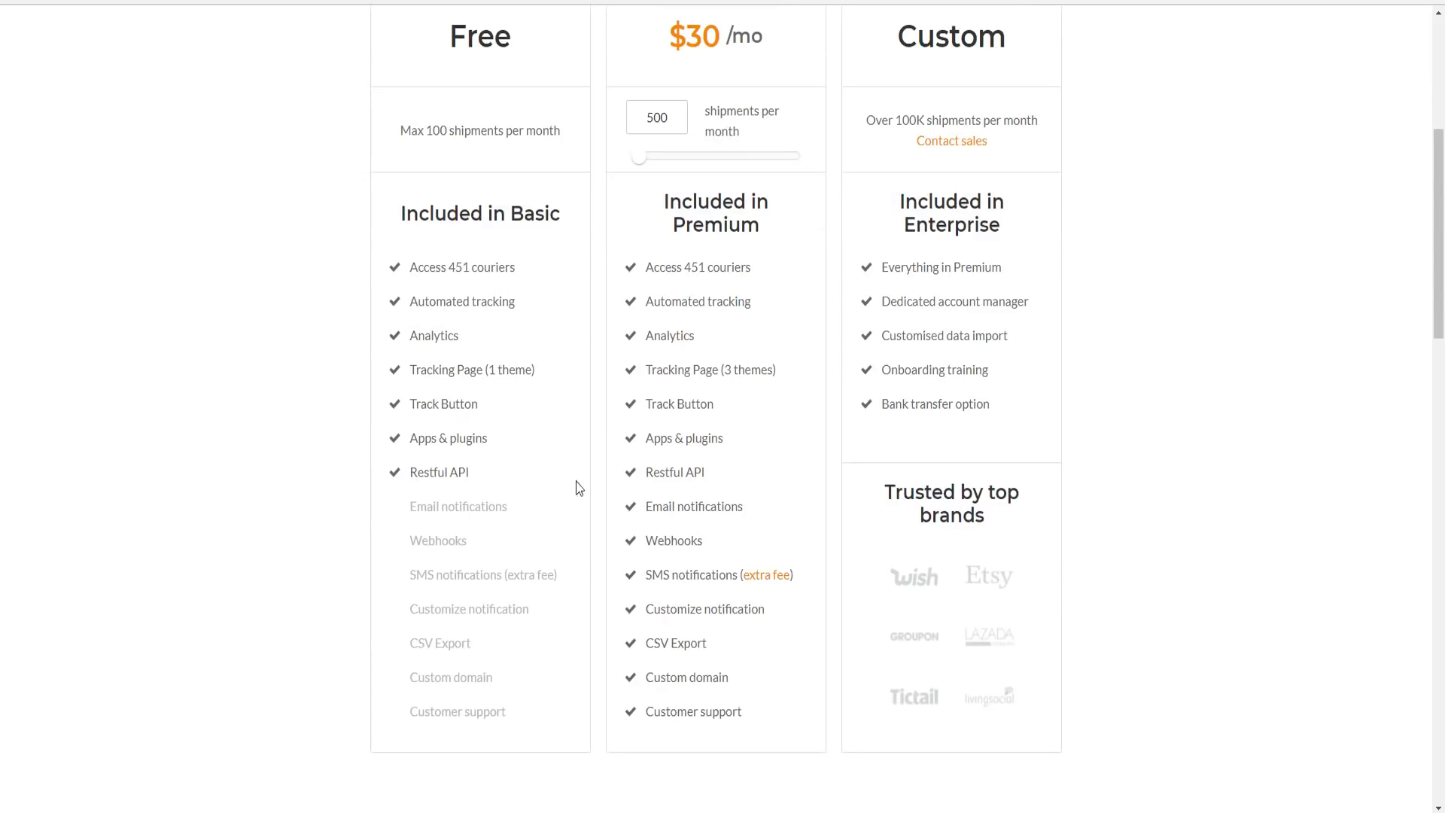
- Examine the SMS notifications entry with its extra fee in the Premium plan's feature list
{"action": "scroll", "coordinate": [612, 467], "scroll_direction": "up", "scroll_amount": 1}
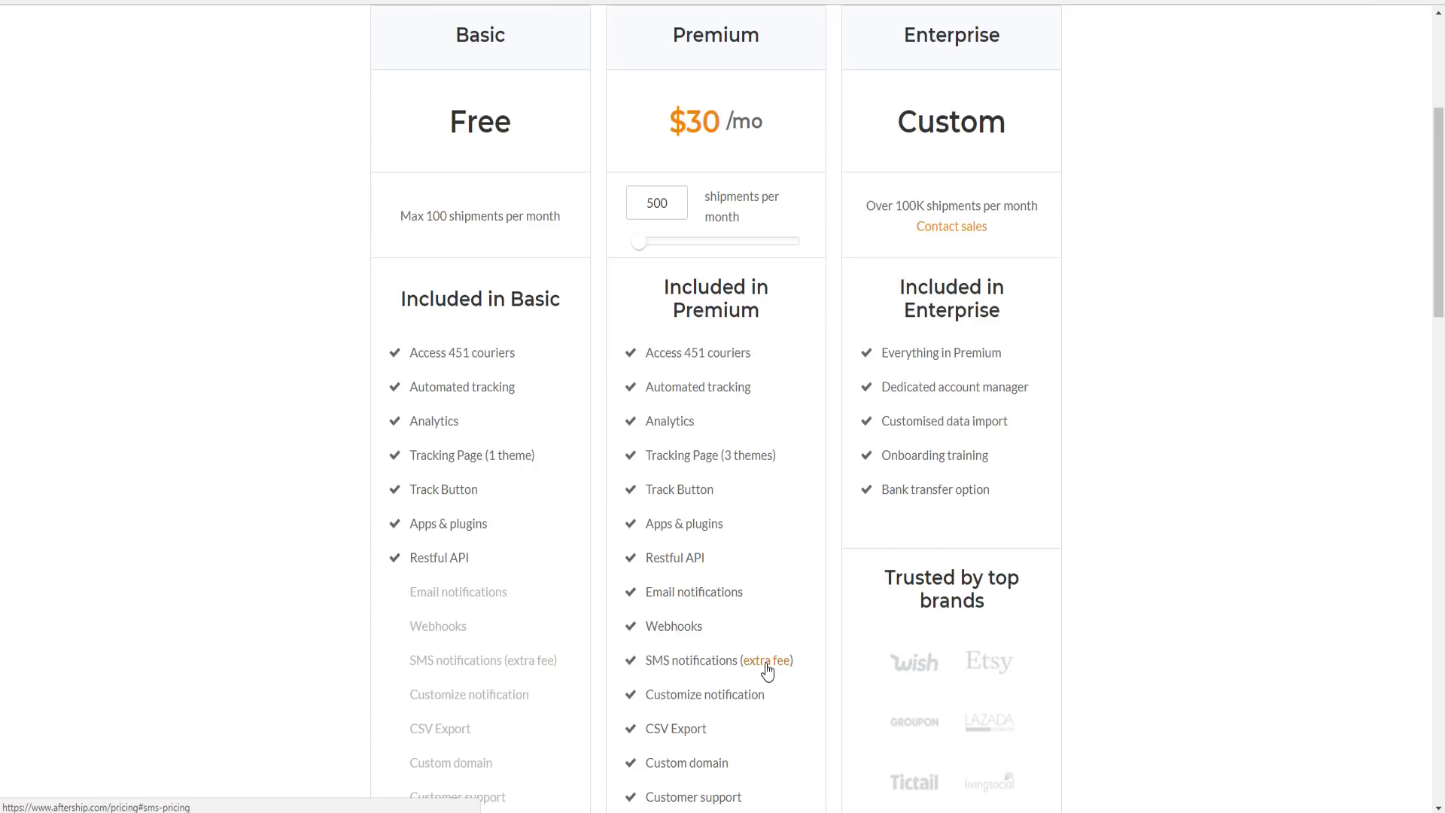
{"action": "left_click_drag", "start_coordinate": [647, 660], "coordinate": [708, 661]}
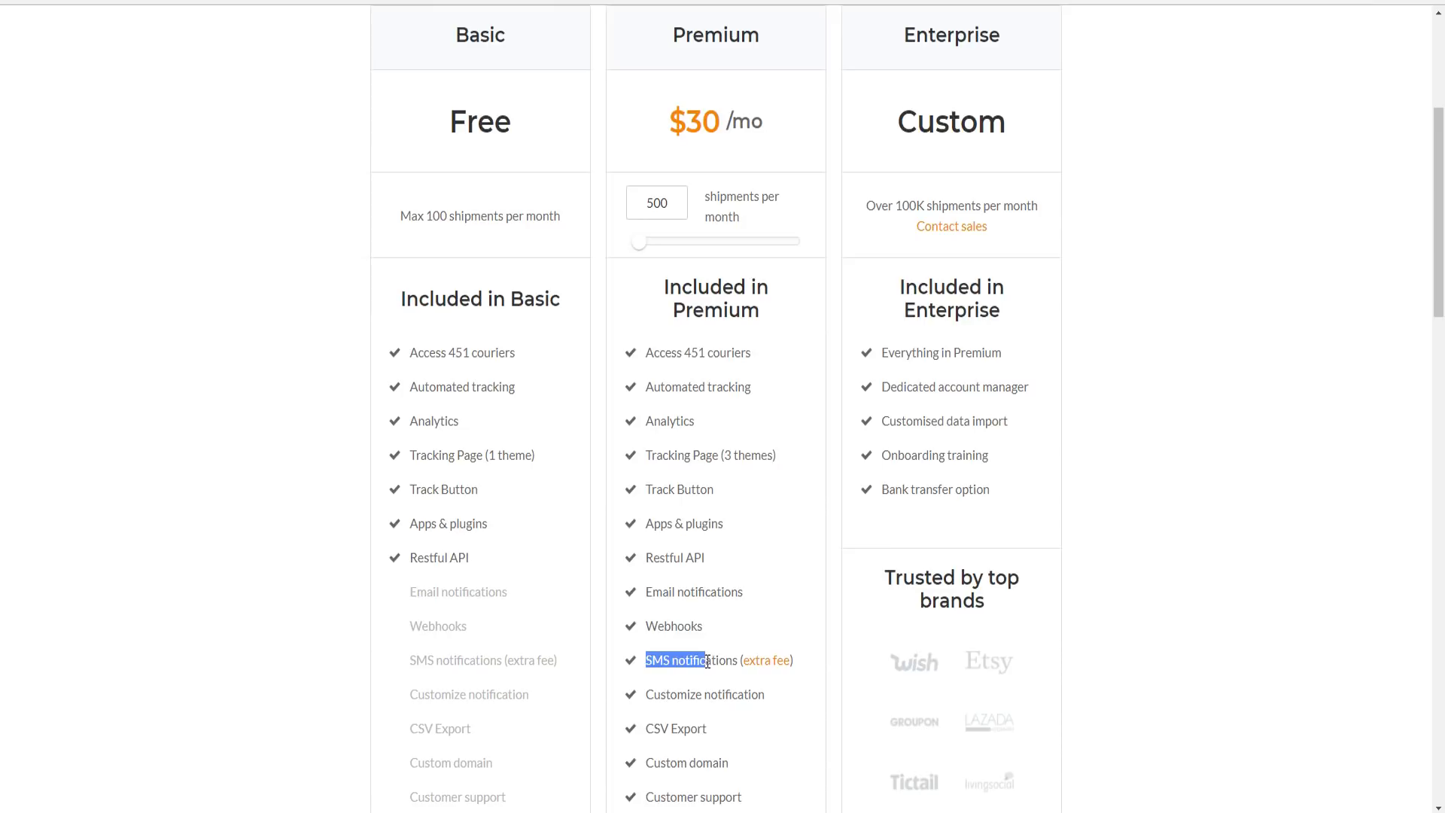
{"action": "left_click", "coordinate": [726, 661]}
{"action": "left_click_drag", "start_coordinate": [736, 661], "coordinate": [647, 659]}
{"action": "left_click", "coordinate": [648, 656]}
{"action": "scroll", "coordinate": [271, 194], "scroll_direction": "up", "scroll_amount": 2}
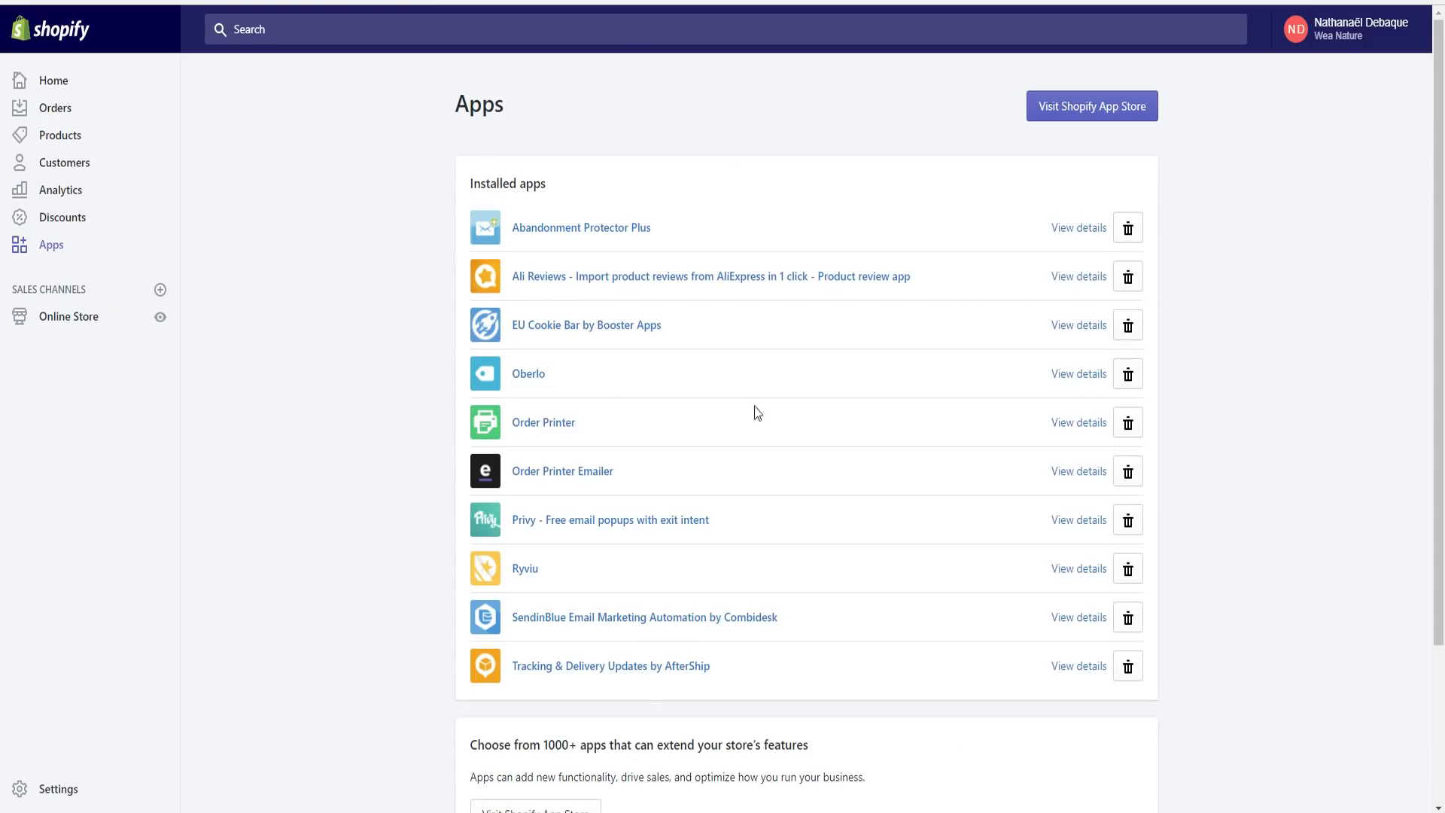
- Open Tracking & Delivery Updates by AfterShip from the store's installed apps and go to the account's Welcome page
{"action": "scroll", "coordinate": [756, 413], "scroll_direction": "down", "scroll_amount": 1}
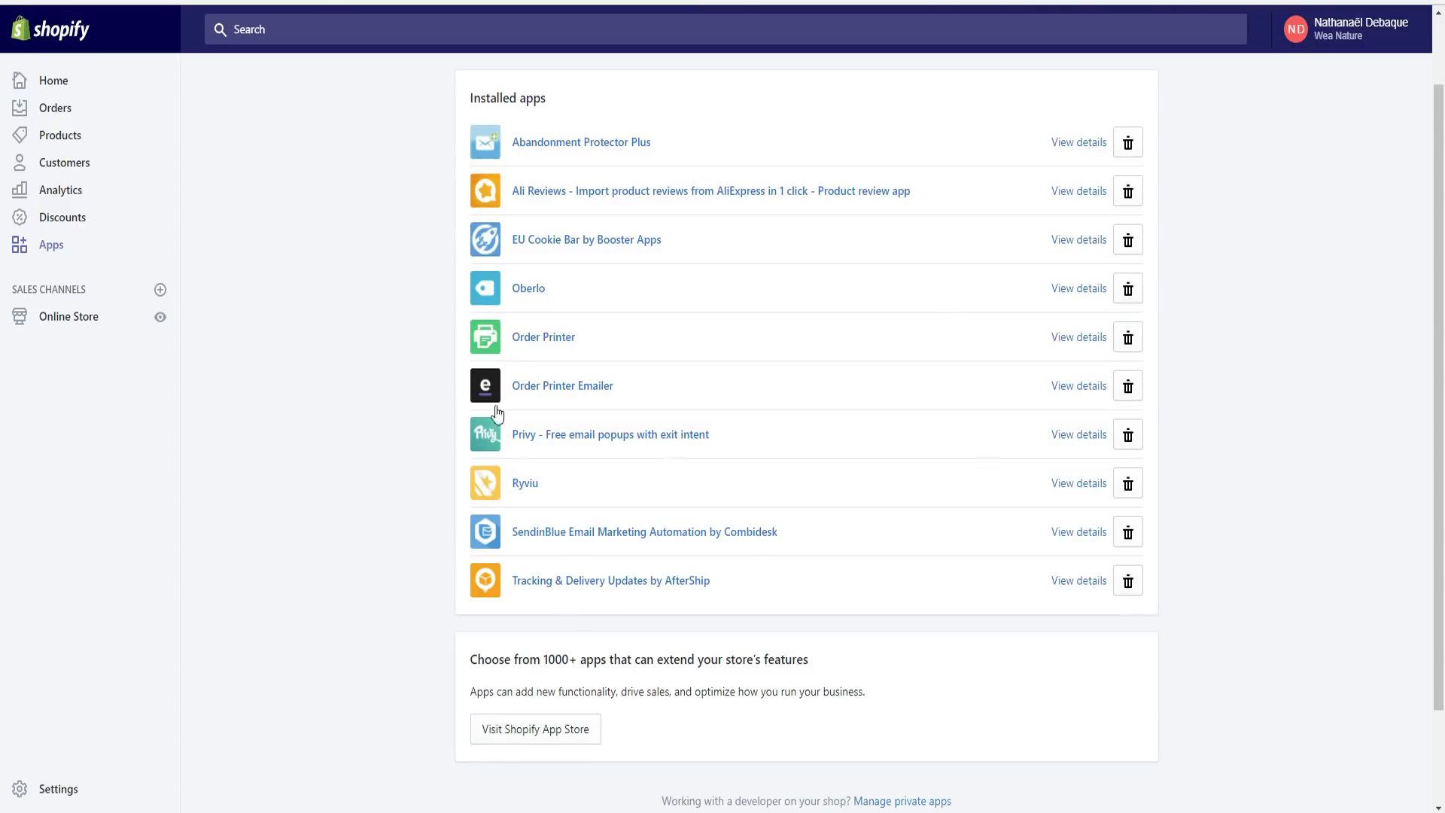
{"action": "left_click", "coordinate": [558, 585]}
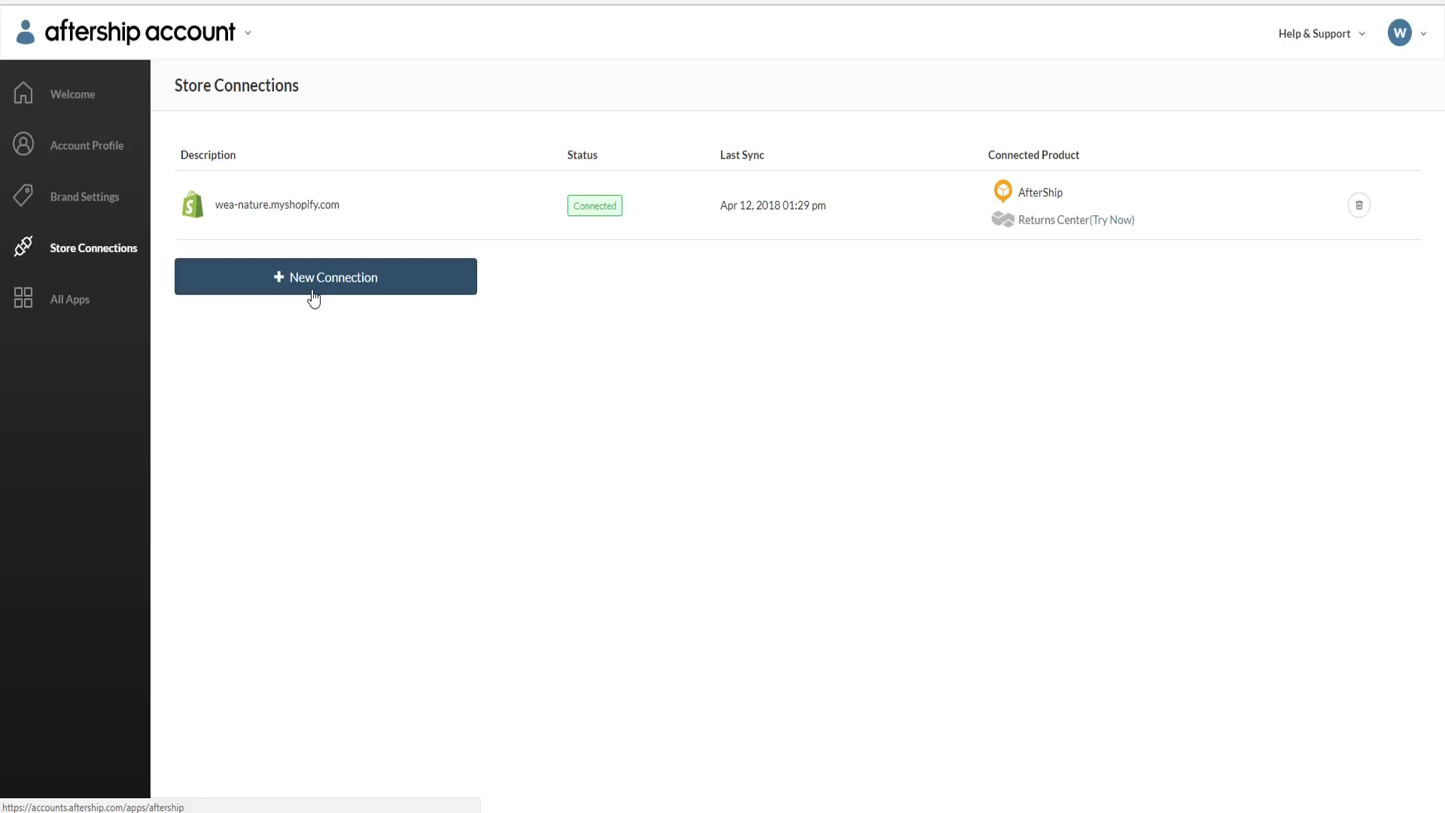
{"action": "left_click", "coordinate": [54, 101]}
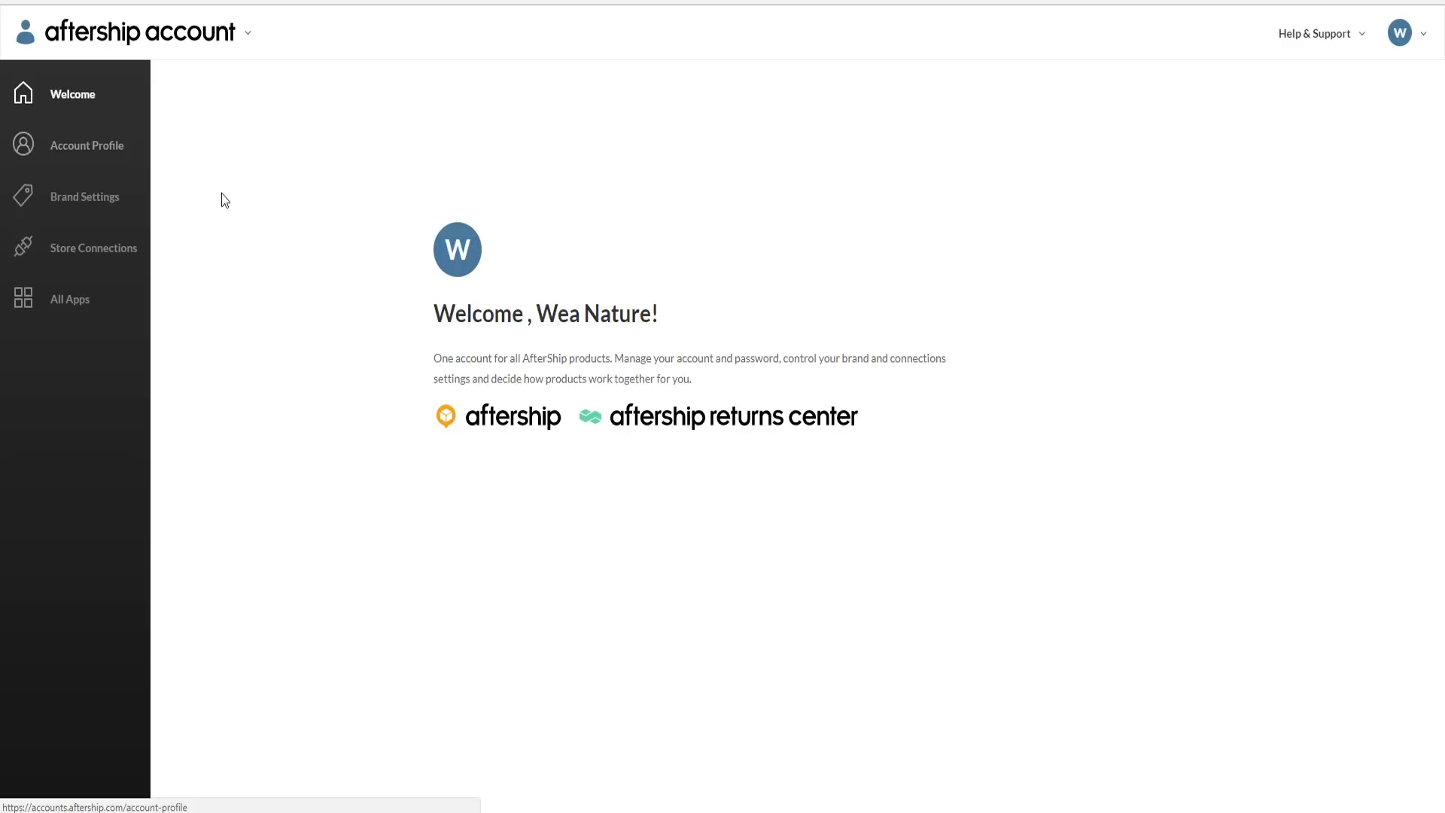
- Open Brand Settings, check the brand name, store website and subdomain, and dismiss the premium features offer
{"action": "left_click", "coordinate": [85, 196]}
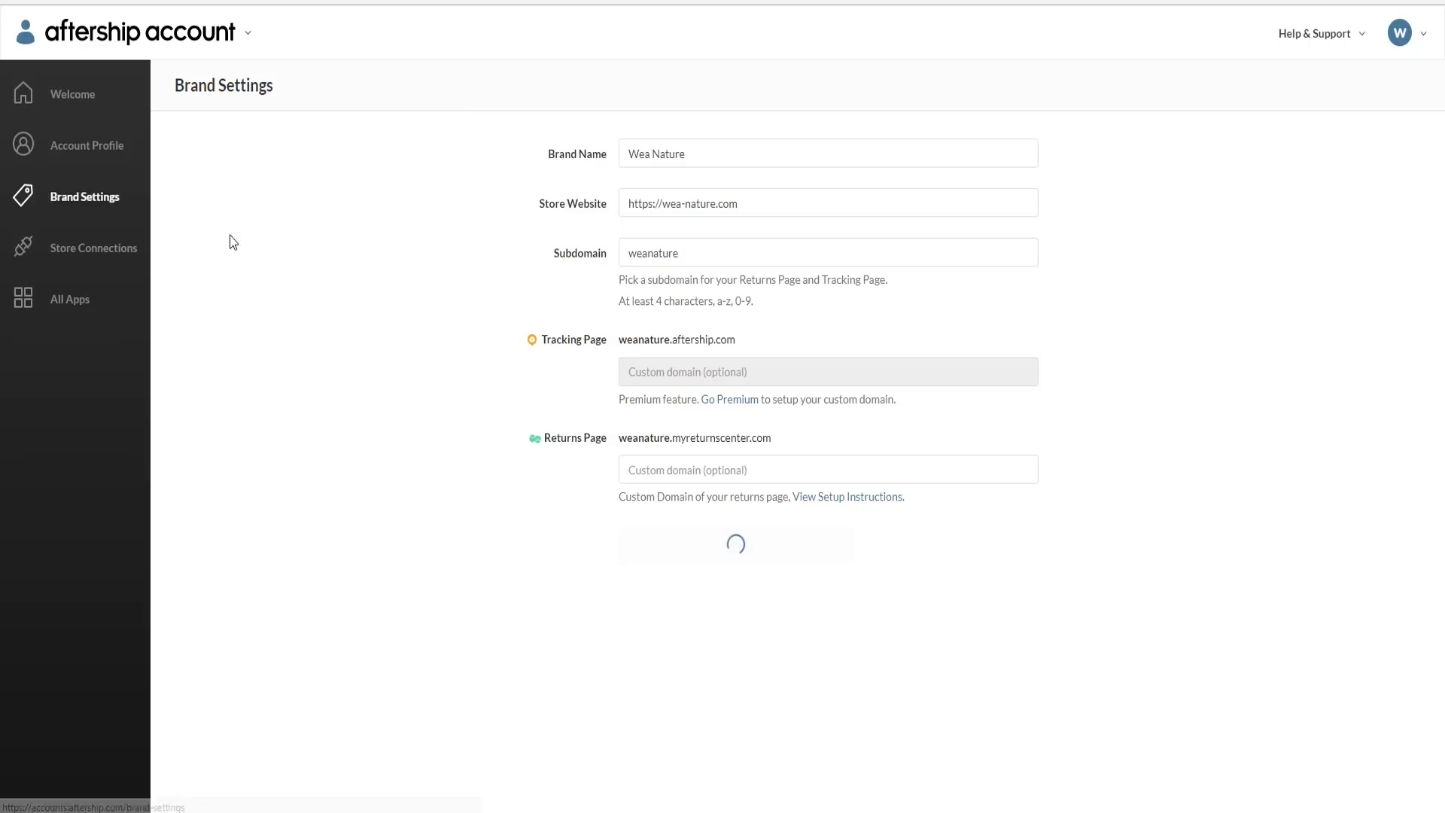
{"action": "triple_click", "coordinate": [736, 151]}
{"action": "triple_click", "coordinate": [794, 210]}
{"action": "triple_click", "coordinate": [690, 256]}
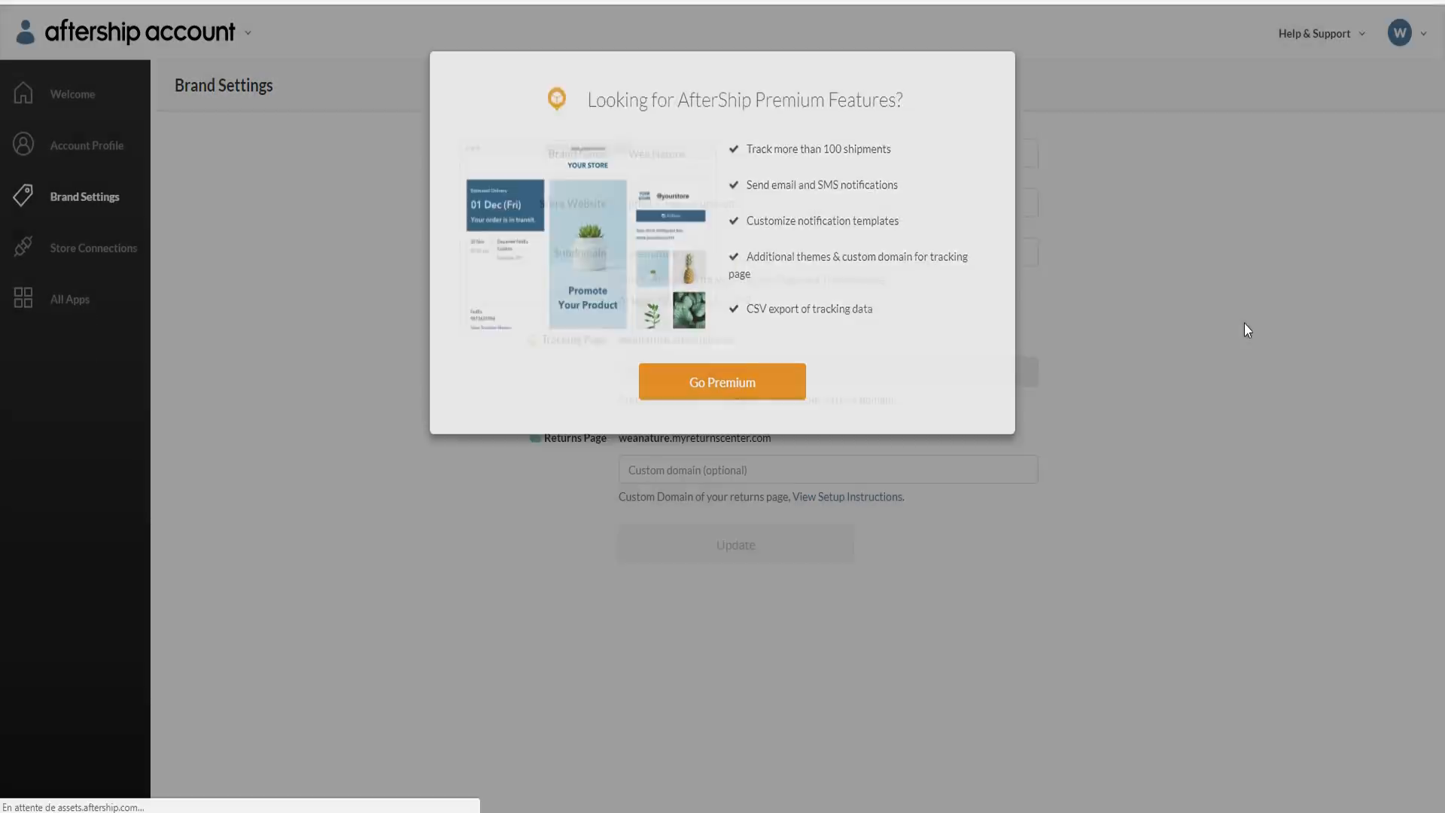
{"action": "left_click", "coordinate": [1248, 330]}
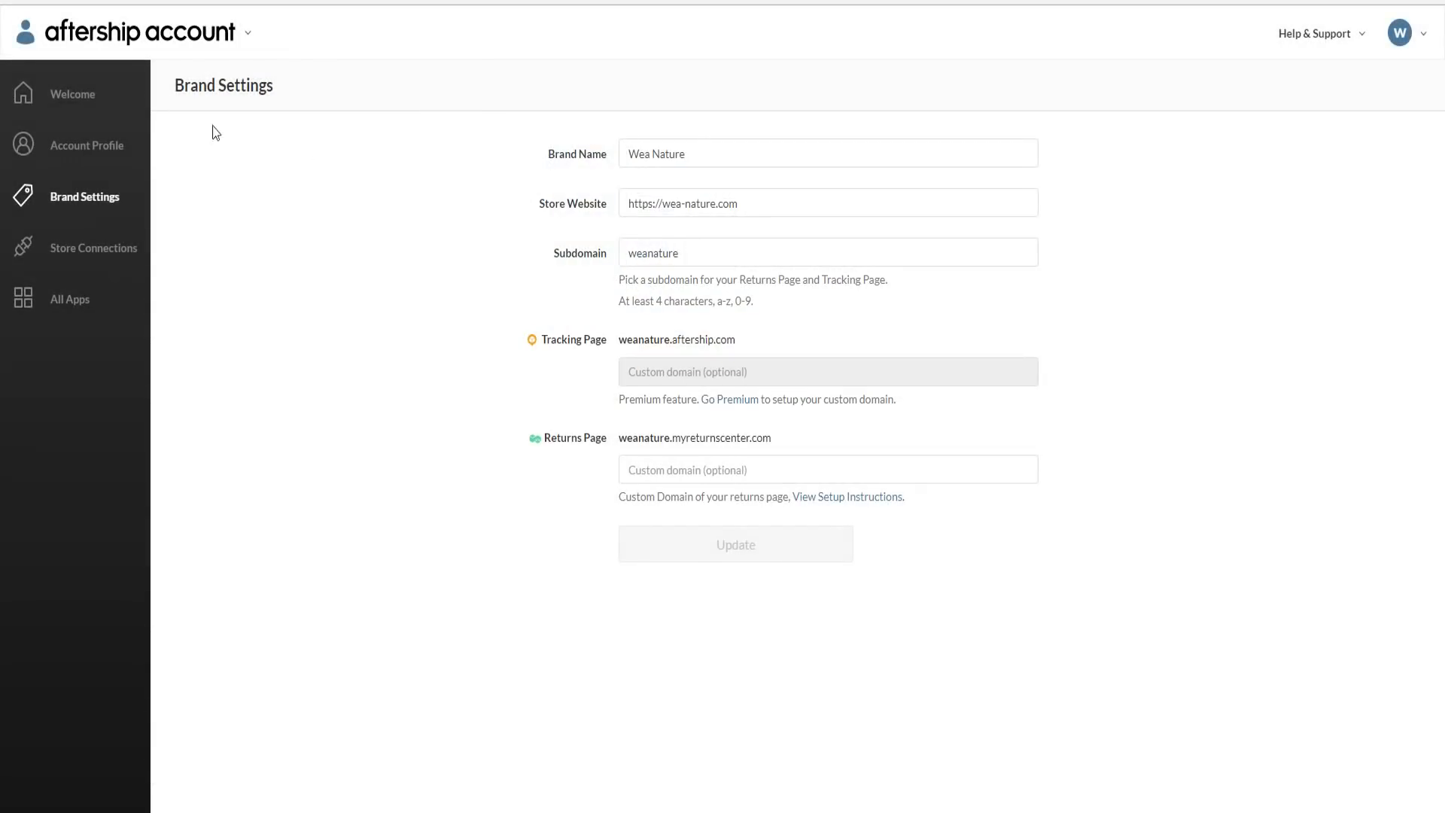
- Switch from the account area to the AfterShip product and review the dashboard's shipment performance and email notification sections
{"action": "left_click", "coordinate": [246, 39]}
{"action": "left_click", "coordinate": [242, 41]}
{"action": "left_click", "coordinate": [242, 43]}
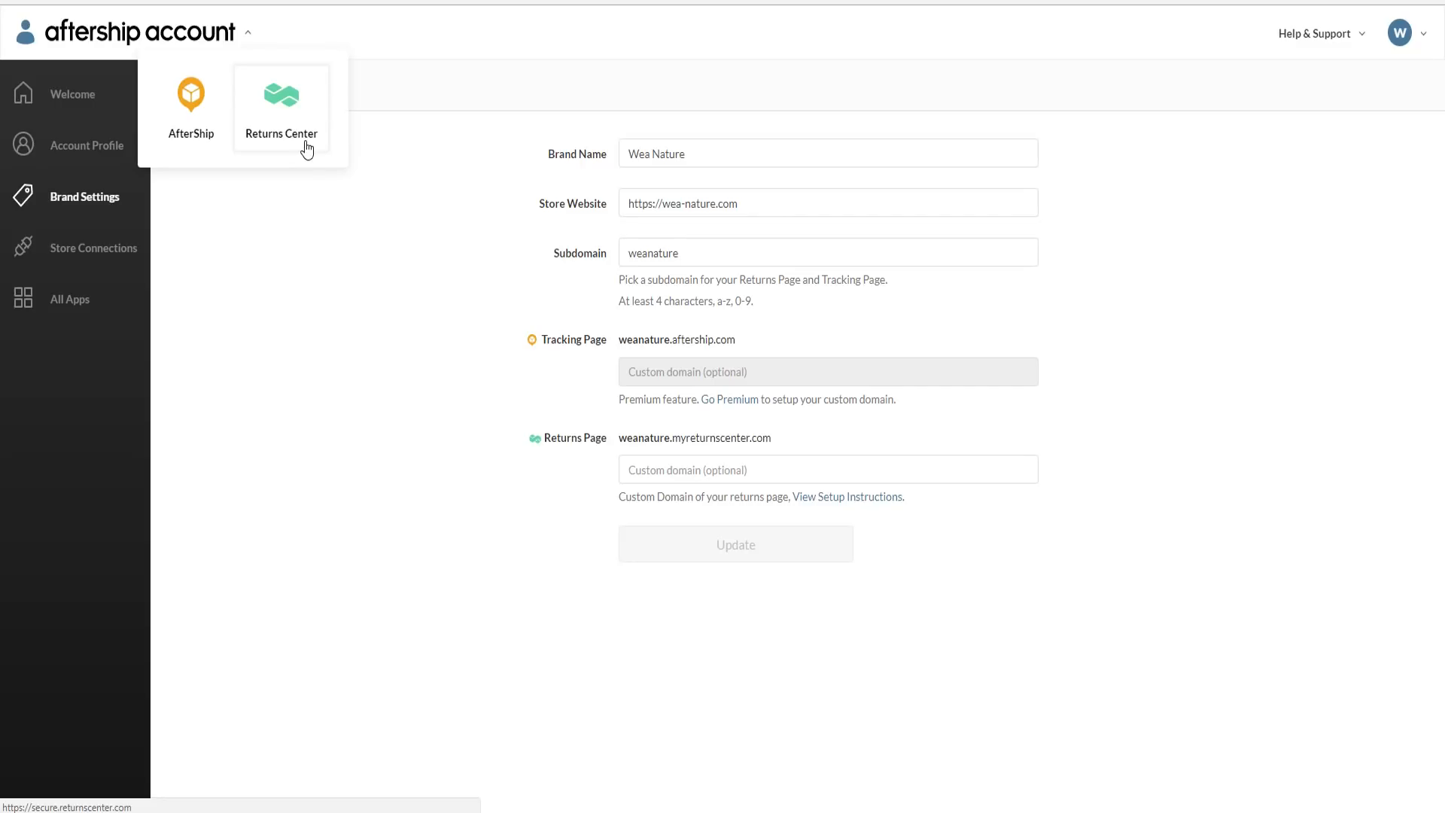
{"action": "left_click", "coordinate": [196, 130]}
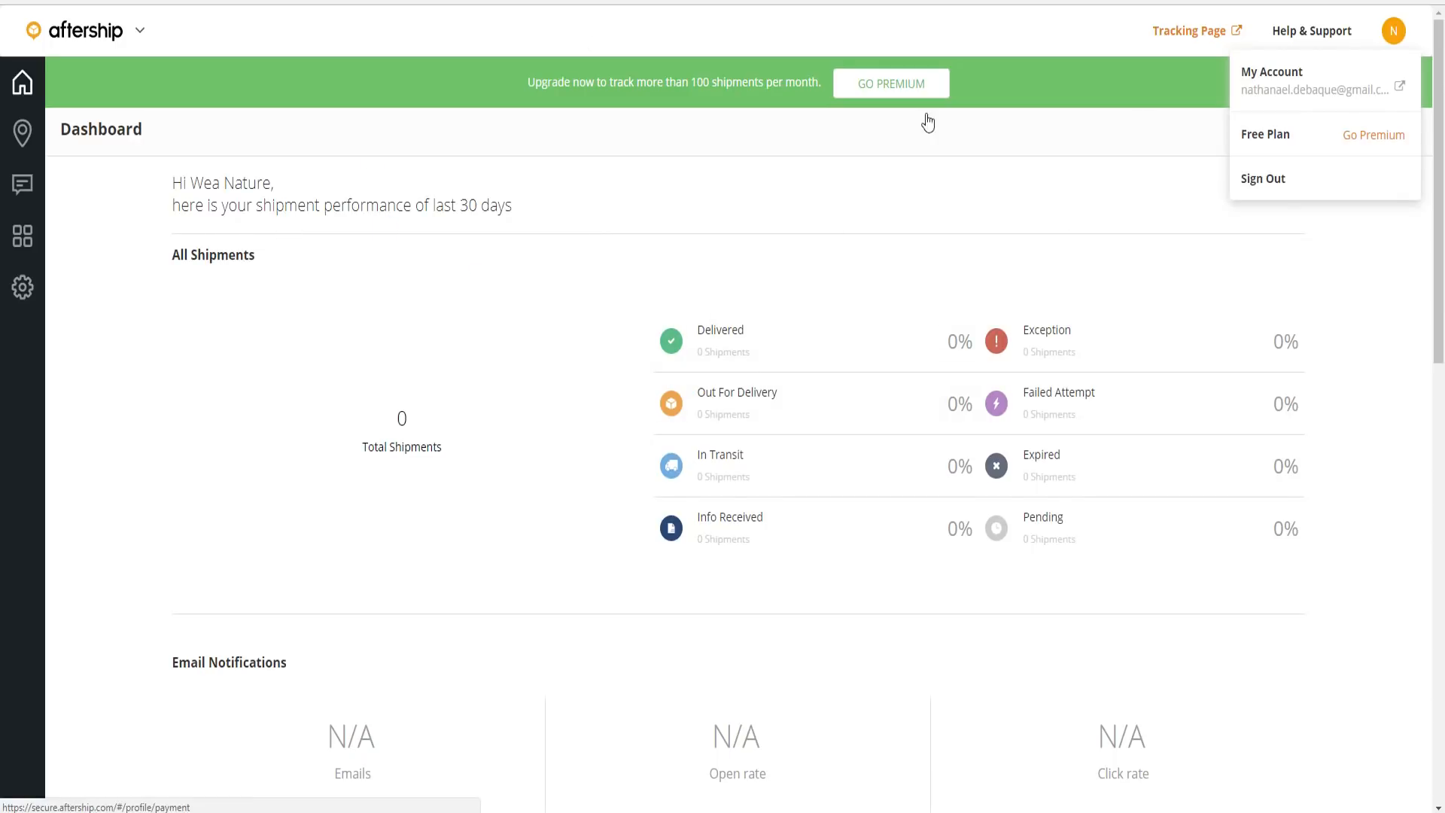
{"action": "left_click", "coordinate": [1094, 203]}
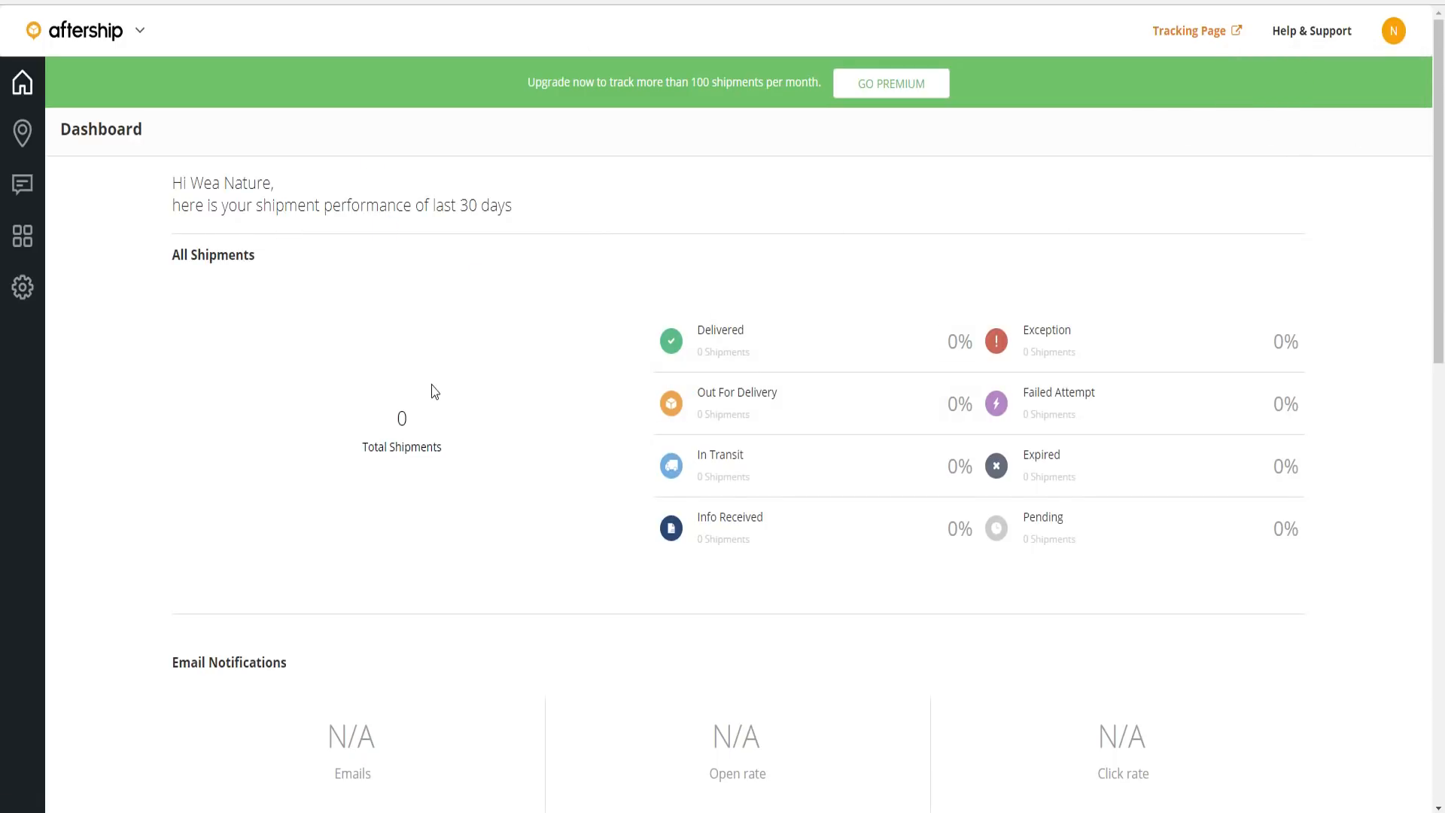
{"action": "scroll", "coordinate": [519, 432], "scroll_direction": "down", "scroll_amount": 10}
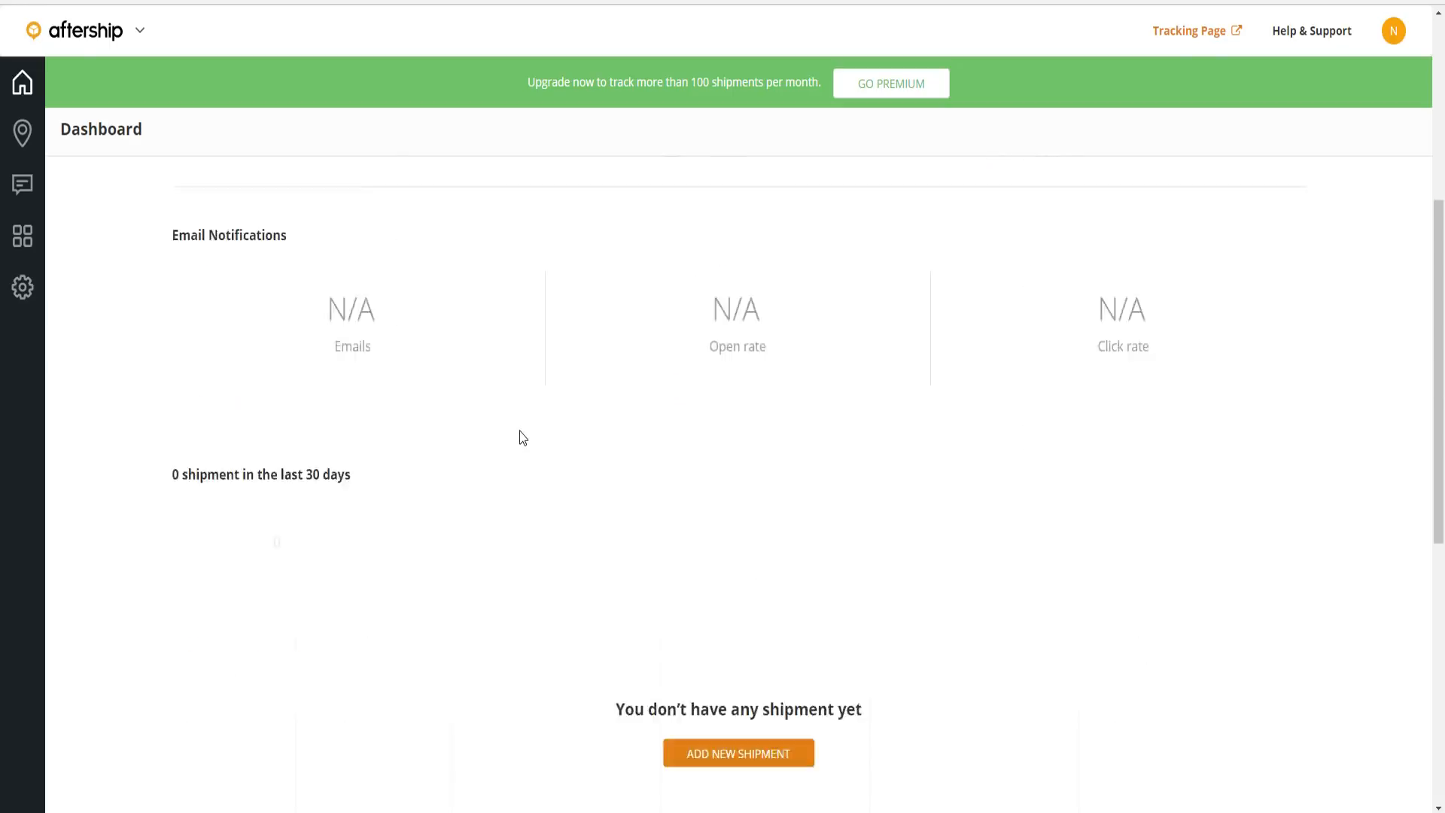
{"action": "scroll", "coordinate": [523, 438], "scroll_direction": "up", "scroll_amount": 10}
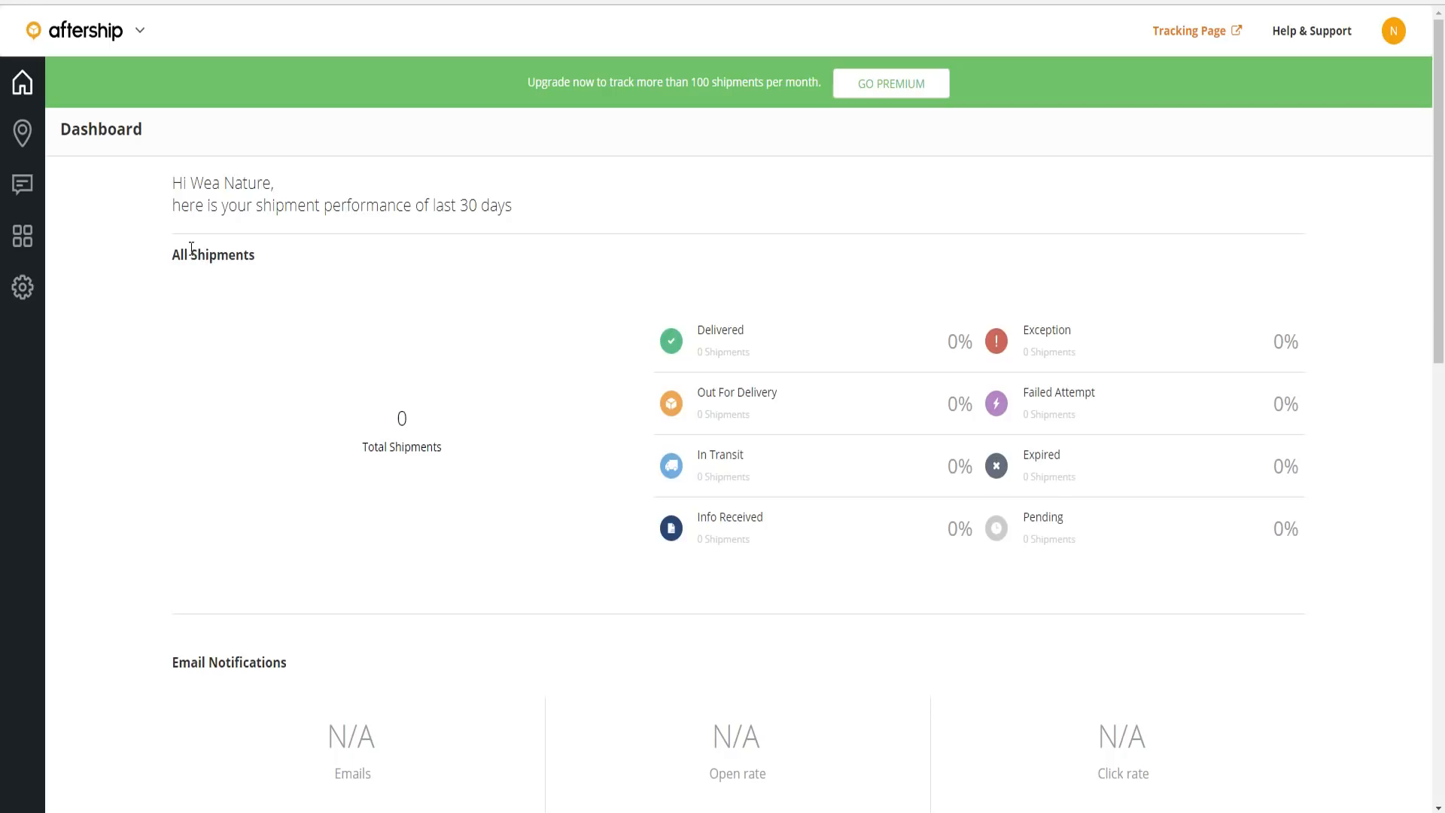
- Open the shipments list and set its date range to 2018 Feb 01 through 2018 Feb 28
{"action": "left_click", "coordinate": [22, 134]}
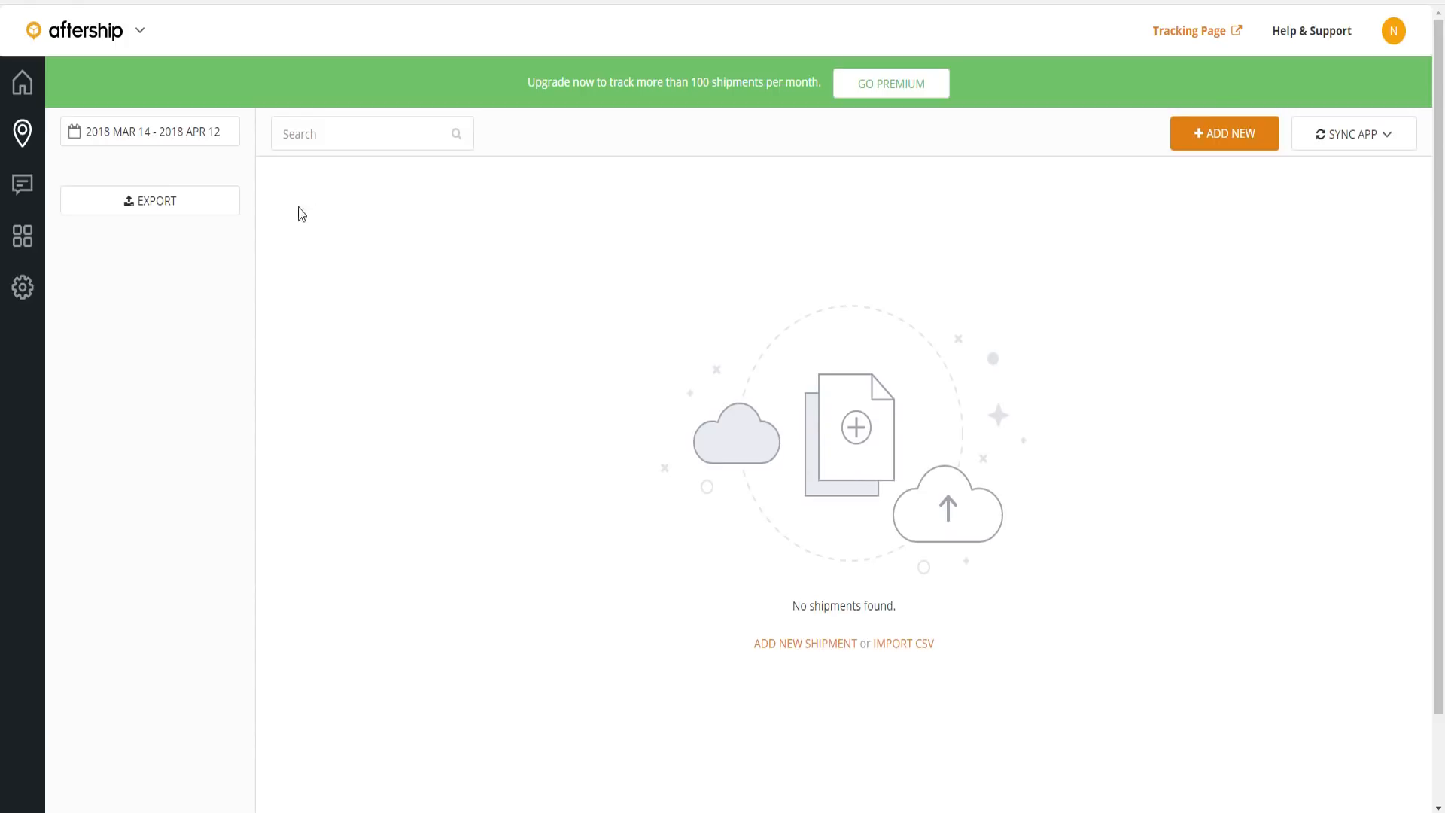
{"action": "left_click", "coordinate": [184, 141]}
{"action": "left_click", "coordinate": [75, 167]}
{"action": "left_click", "coordinate": [174, 226]}
{"action": "left_click", "coordinate": [148, 353]}
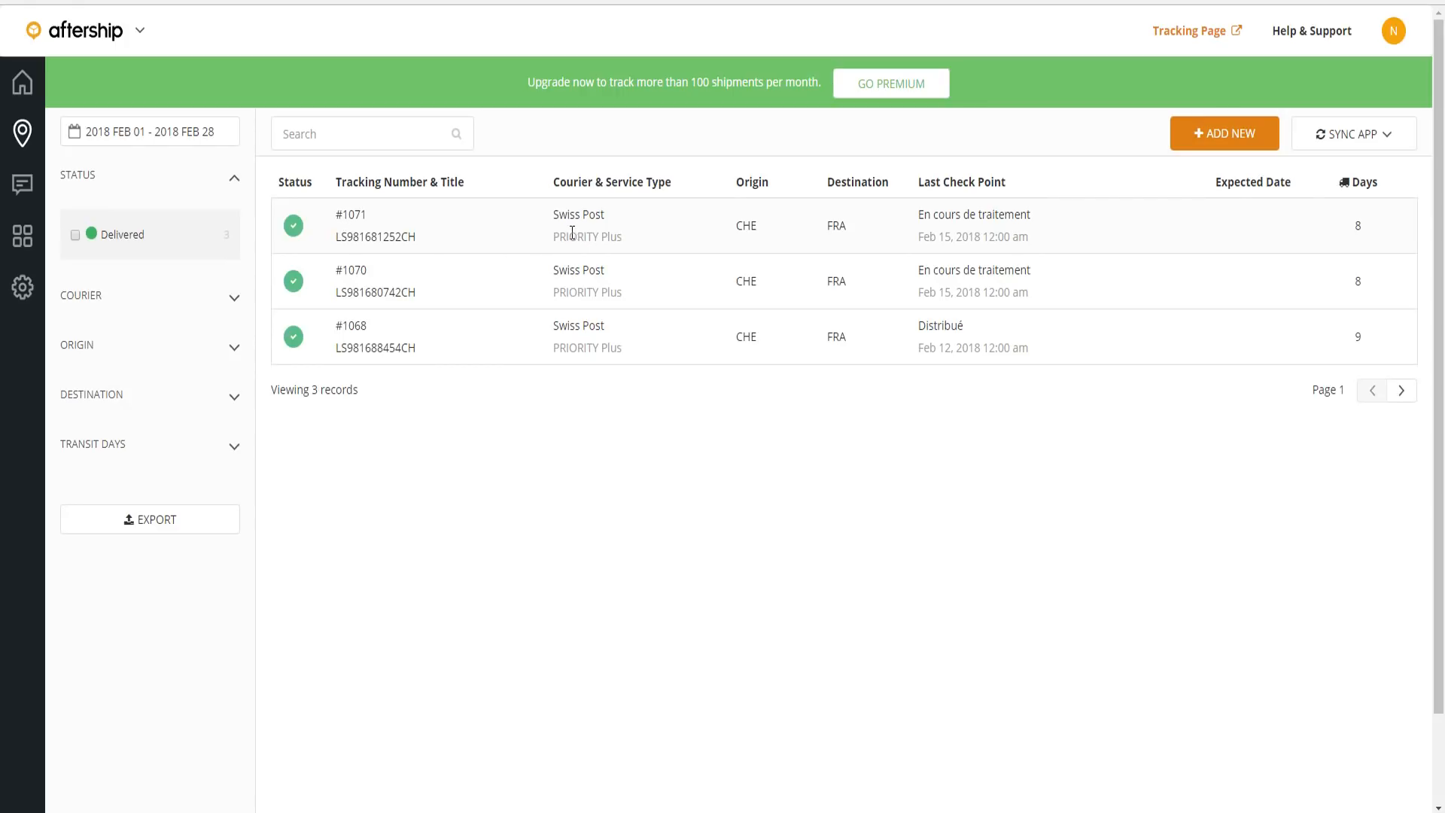
- Open the first Swiss Post shipment in the list and read through its tracking checkpoint history
{"action": "left_click", "coordinate": [555, 214]}
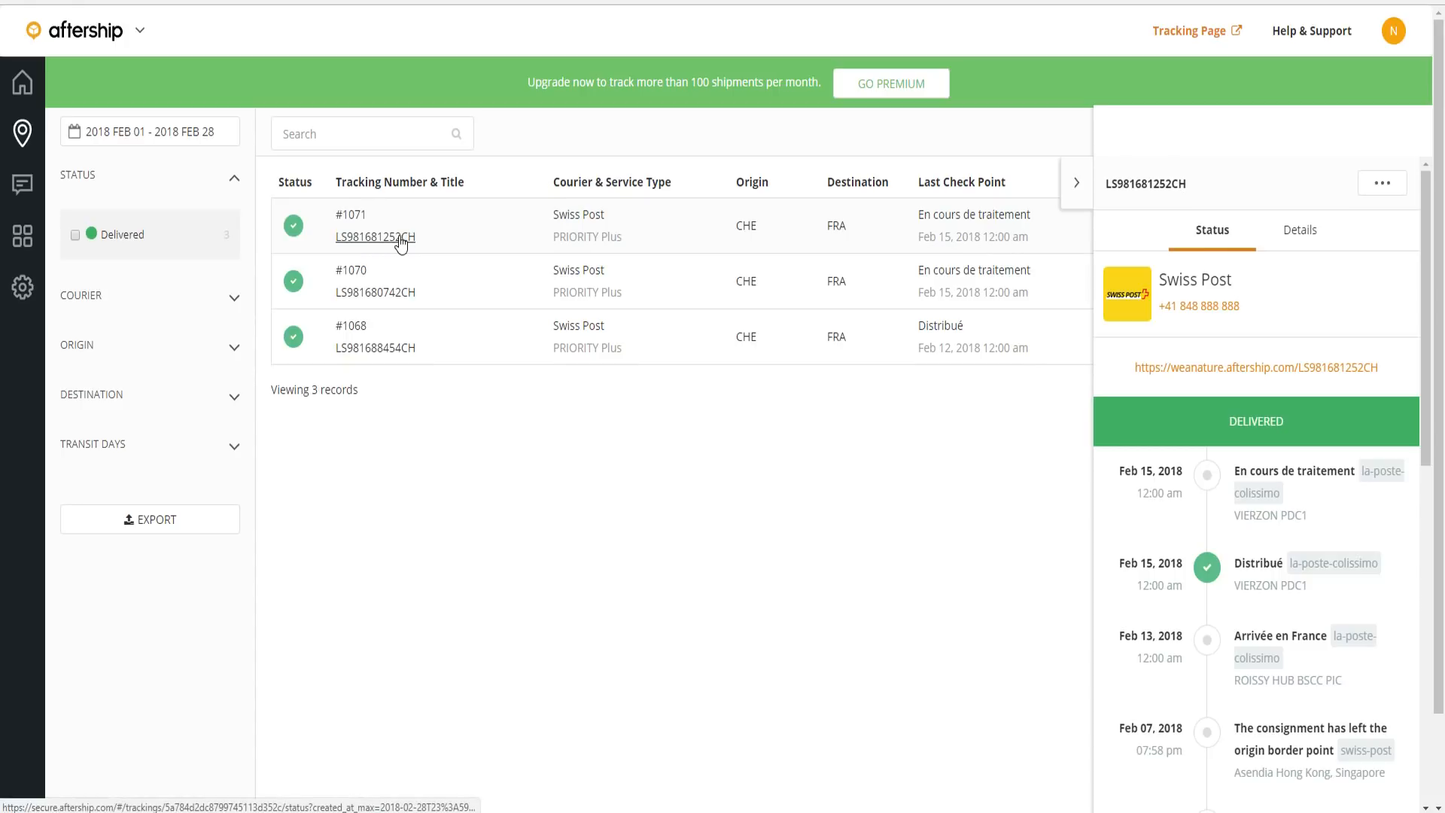
{"action": "scroll", "coordinate": [1278, 421], "scroll_direction": "down", "scroll_amount": 6}
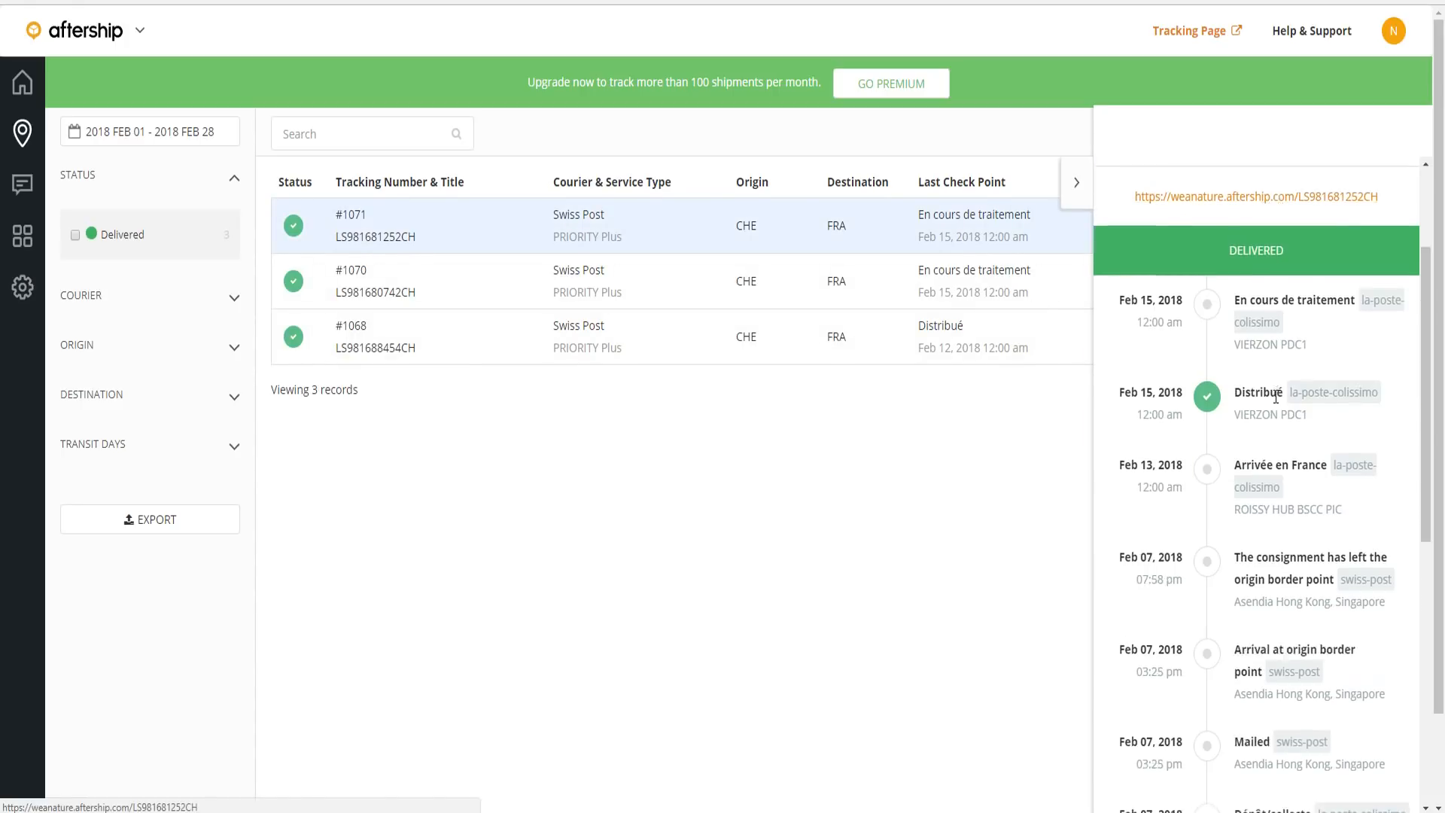
{"action": "scroll", "coordinate": [1283, 488], "scroll_direction": "down", "scroll_amount": 5}
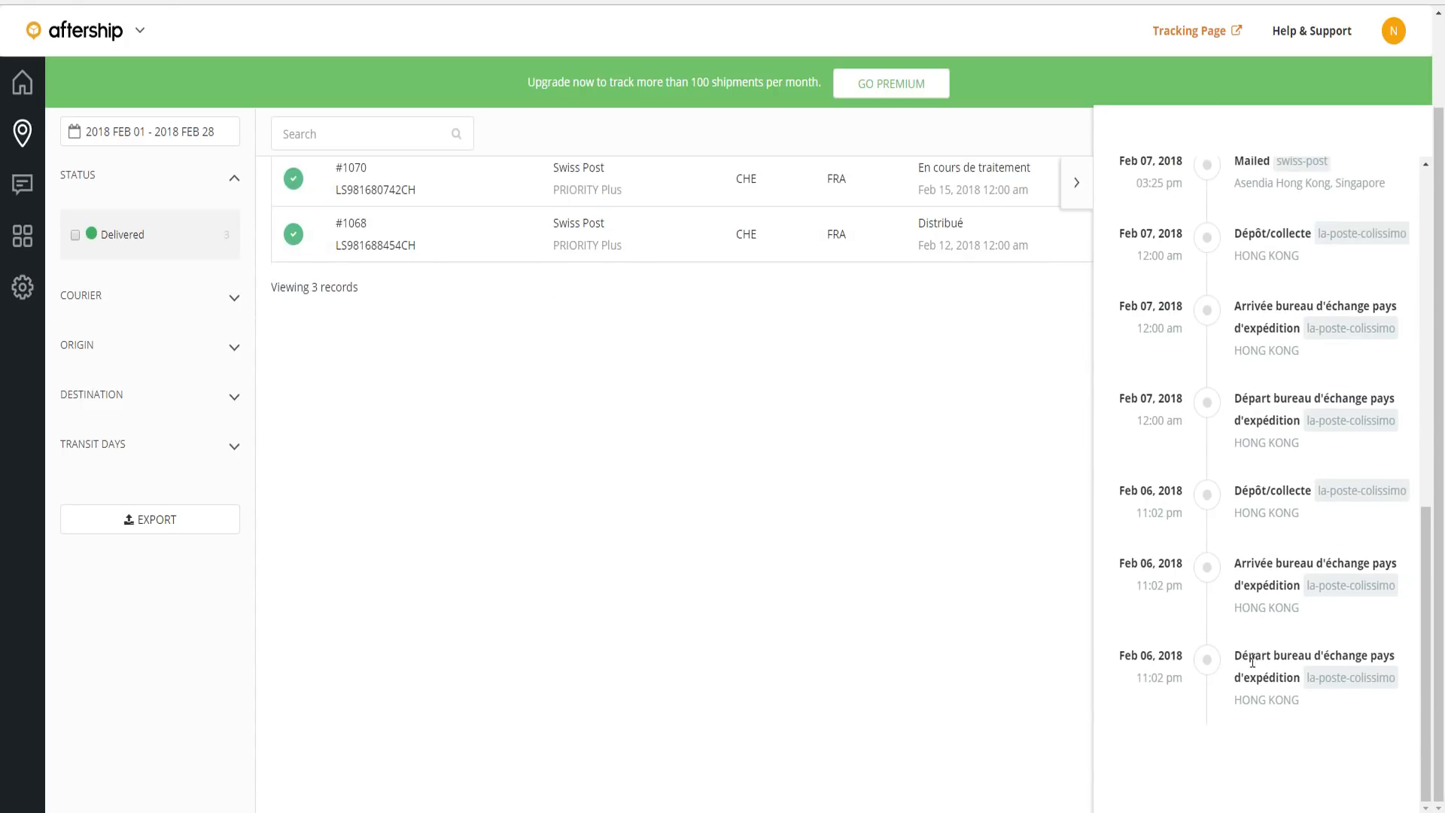
{"action": "scroll", "coordinate": [1211, 685], "scroll_direction": "up", "scroll_amount": 5}
{"action": "scroll", "coordinate": [1217, 672], "scroll_direction": "up", "scroll_amount": 3}
- Review the selected shipment's Details, including its source, service type and customer fields, and return to its Status view
{"action": "left_click", "coordinate": [1308, 231]}
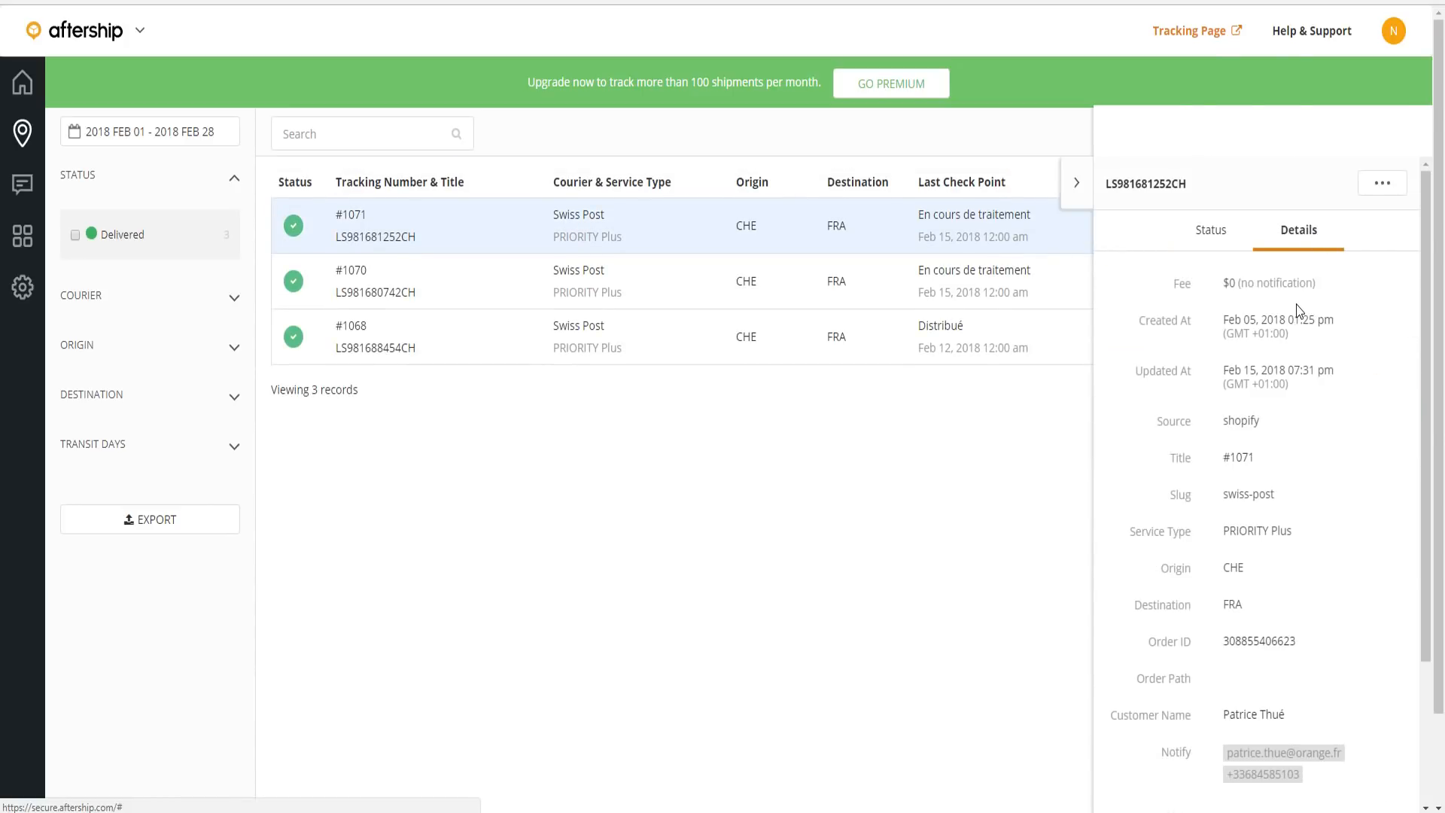
{"action": "scroll", "coordinate": [1289, 452], "scroll_direction": "down", "scroll_amount": 2}
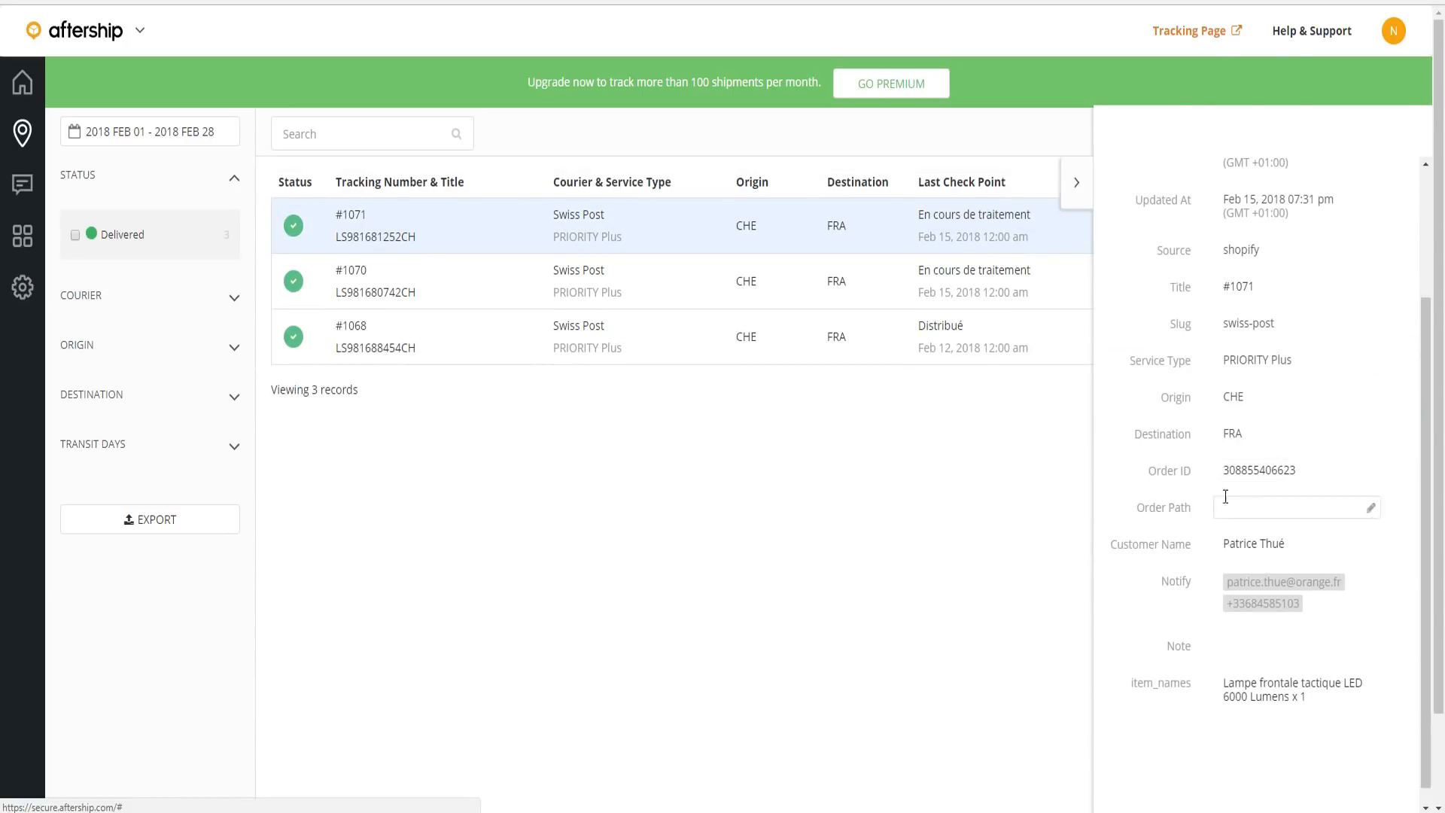
{"action": "scroll", "coordinate": [1235, 451], "scroll_direction": "up", "scroll_amount": 3}
{"action": "left_click", "coordinate": [1212, 230]}
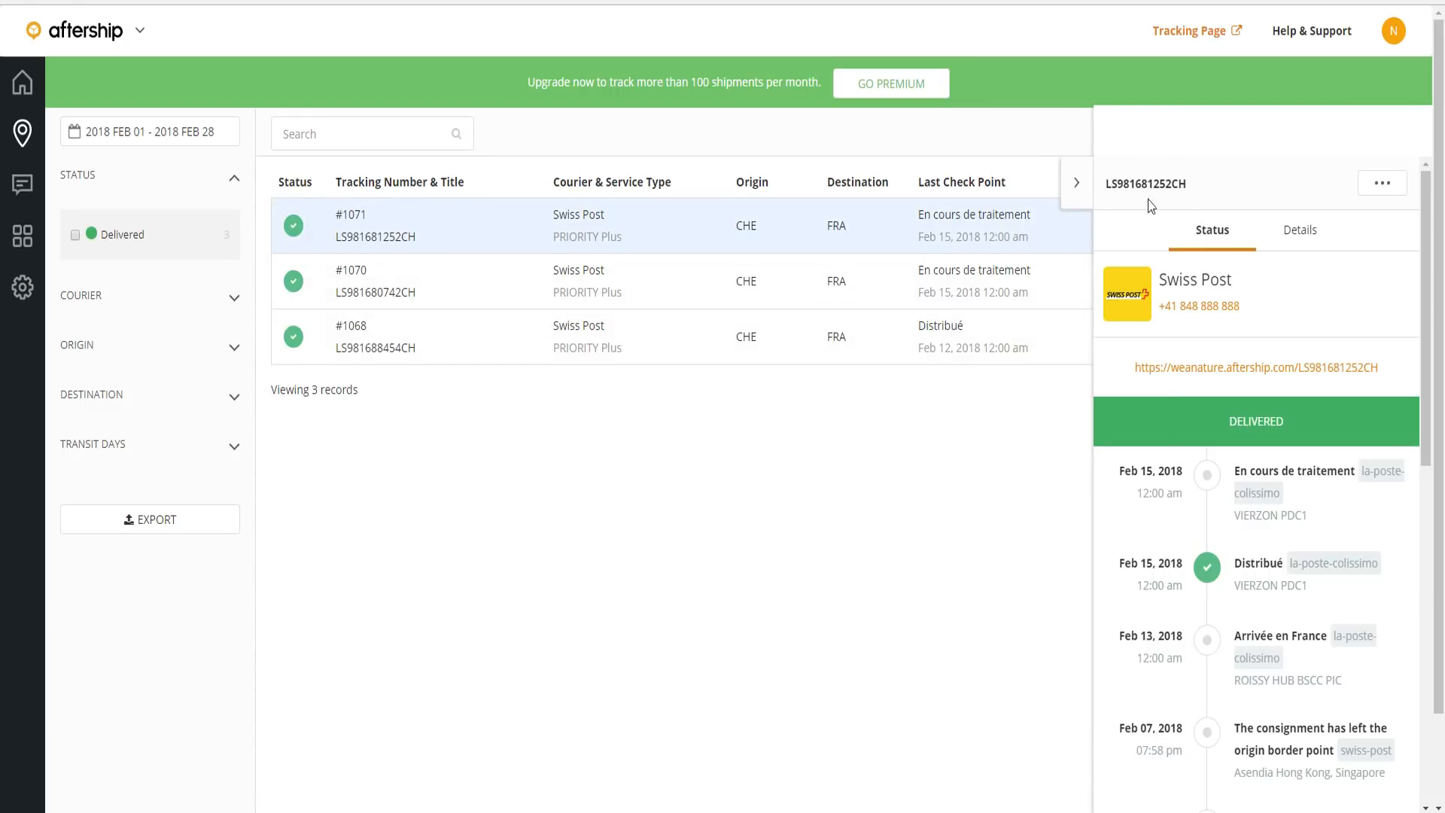
- Close the shipment's side pane and look through the Origin, Courier and Destination filters
{"action": "left_click", "coordinate": [1077, 183]}
{"action": "left_click", "coordinate": [130, 345]}
{"action": "left_click", "coordinate": [167, 239]}
{"action": "left_click", "coordinate": [128, 396]}
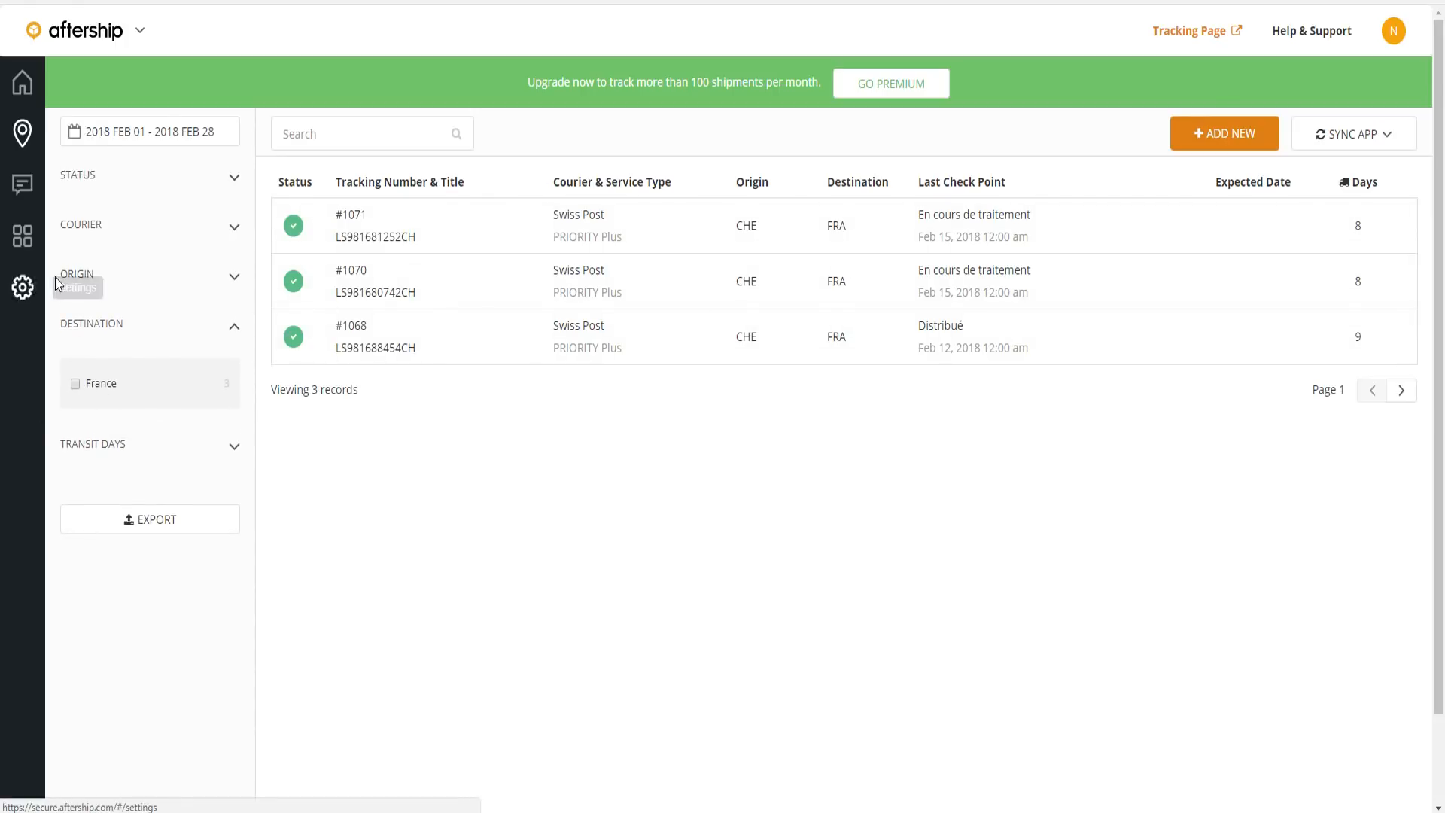
- Open the AfterShip settings and review the Tracking Page theme and logo options
{"action": "left_click", "coordinate": [23, 291]}
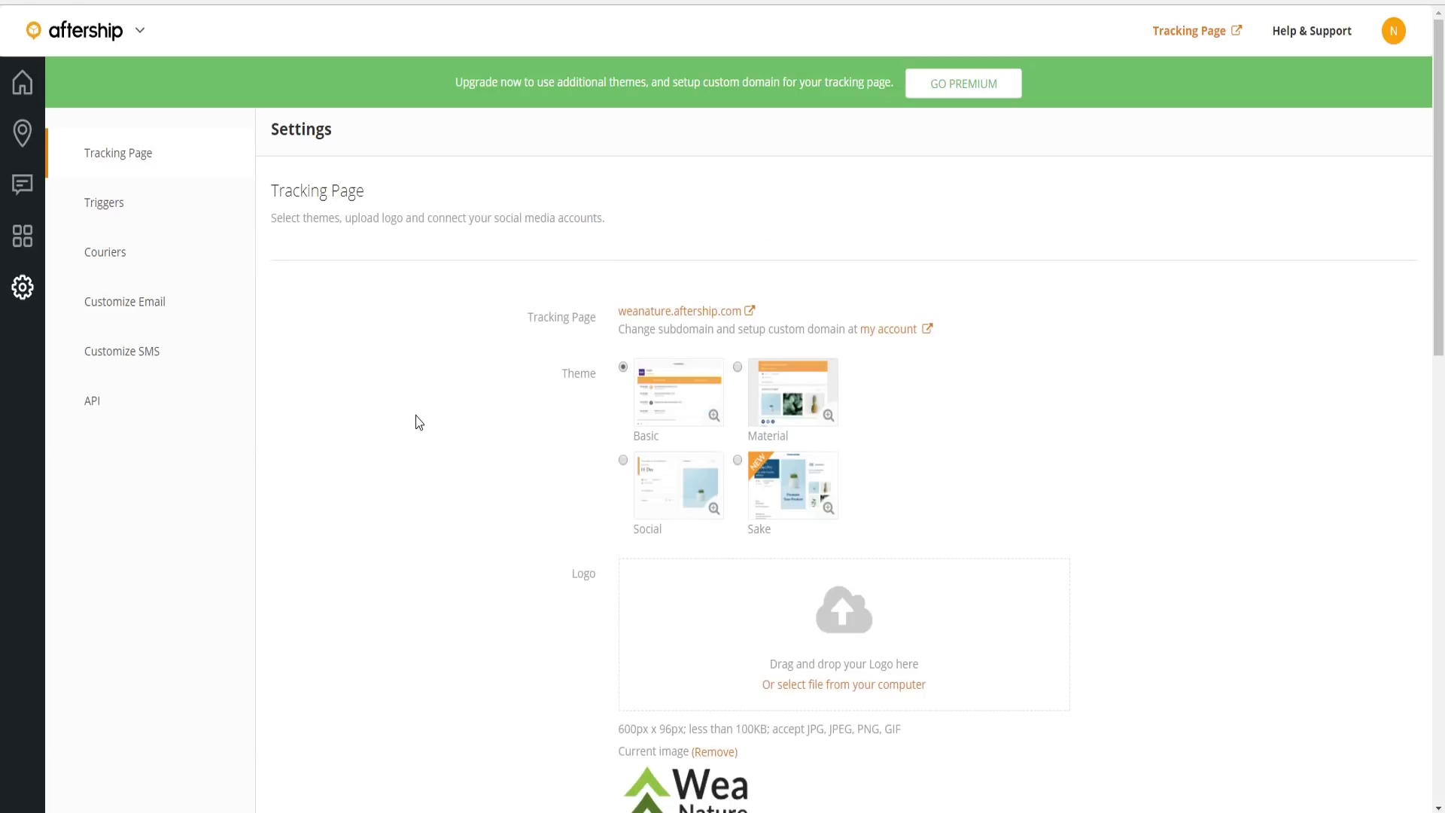
{"action": "scroll", "coordinate": [617, 452], "scroll_direction": "down", "scroll_amount": 1}
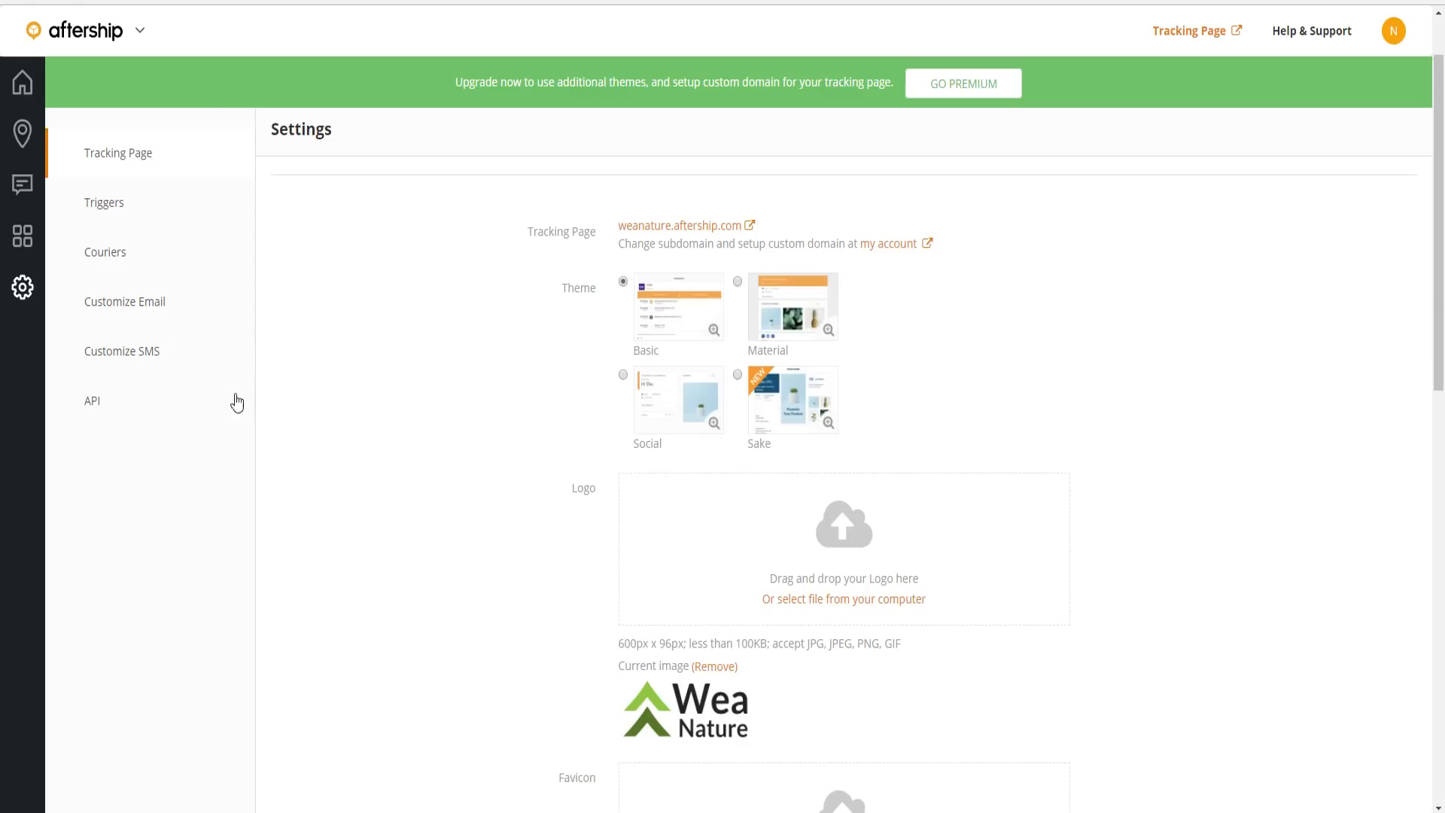
{"action": "scroll", "coordinate": [548, 260], "scroll_direction": "up", "scroll_amount": 1}
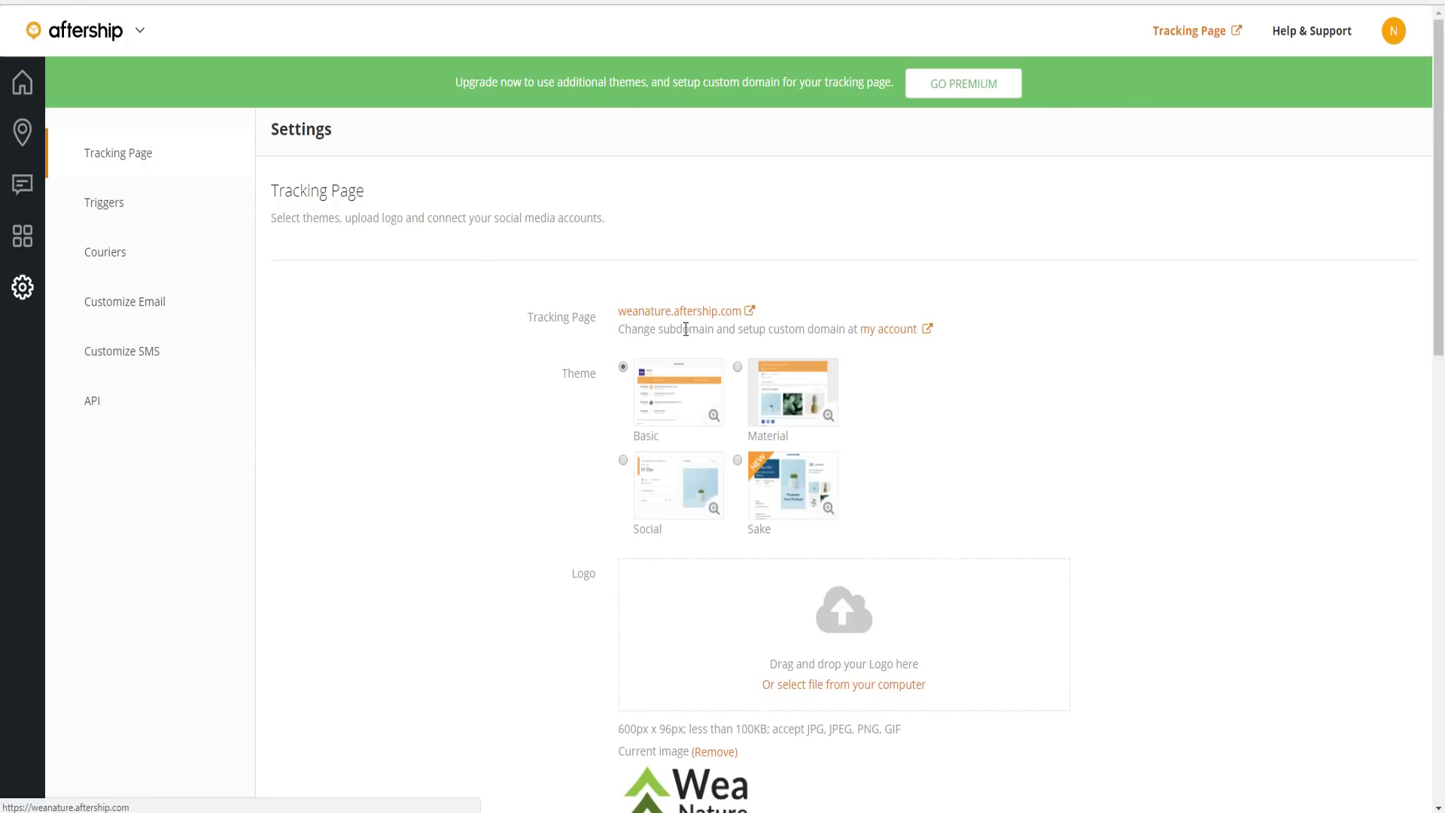
- Preview the Basic tracking page theme, examine its sample page from store header to footer, and close the preview
{"action": "scroll", "coordinate": [880, 393], "scroll_direction": "down", "scroll_amount": 1}
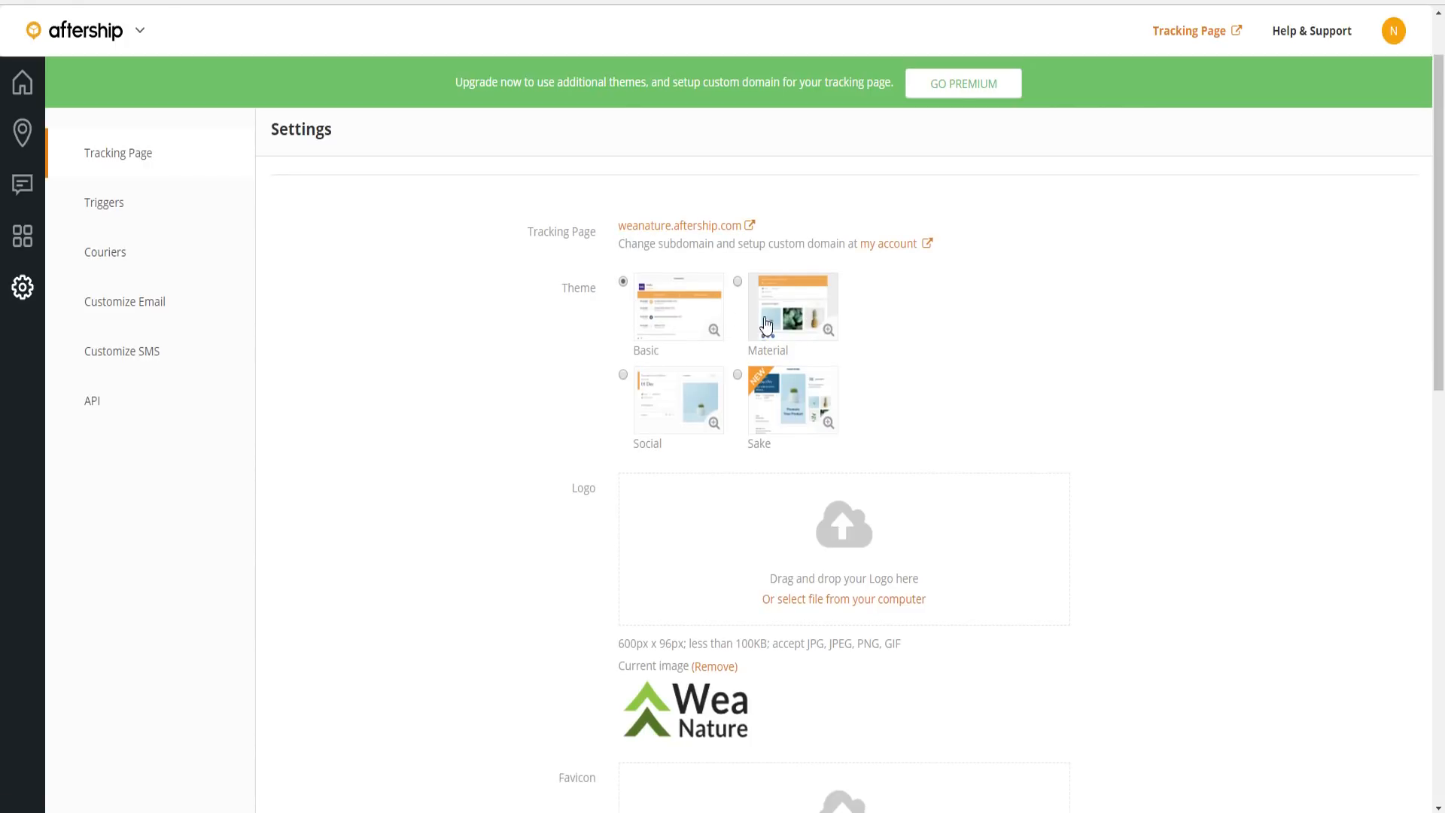
{"action": "left_click", "coordinate": [675, 319]}
{"action": "left_click", "coordinate": [1041, 187]}
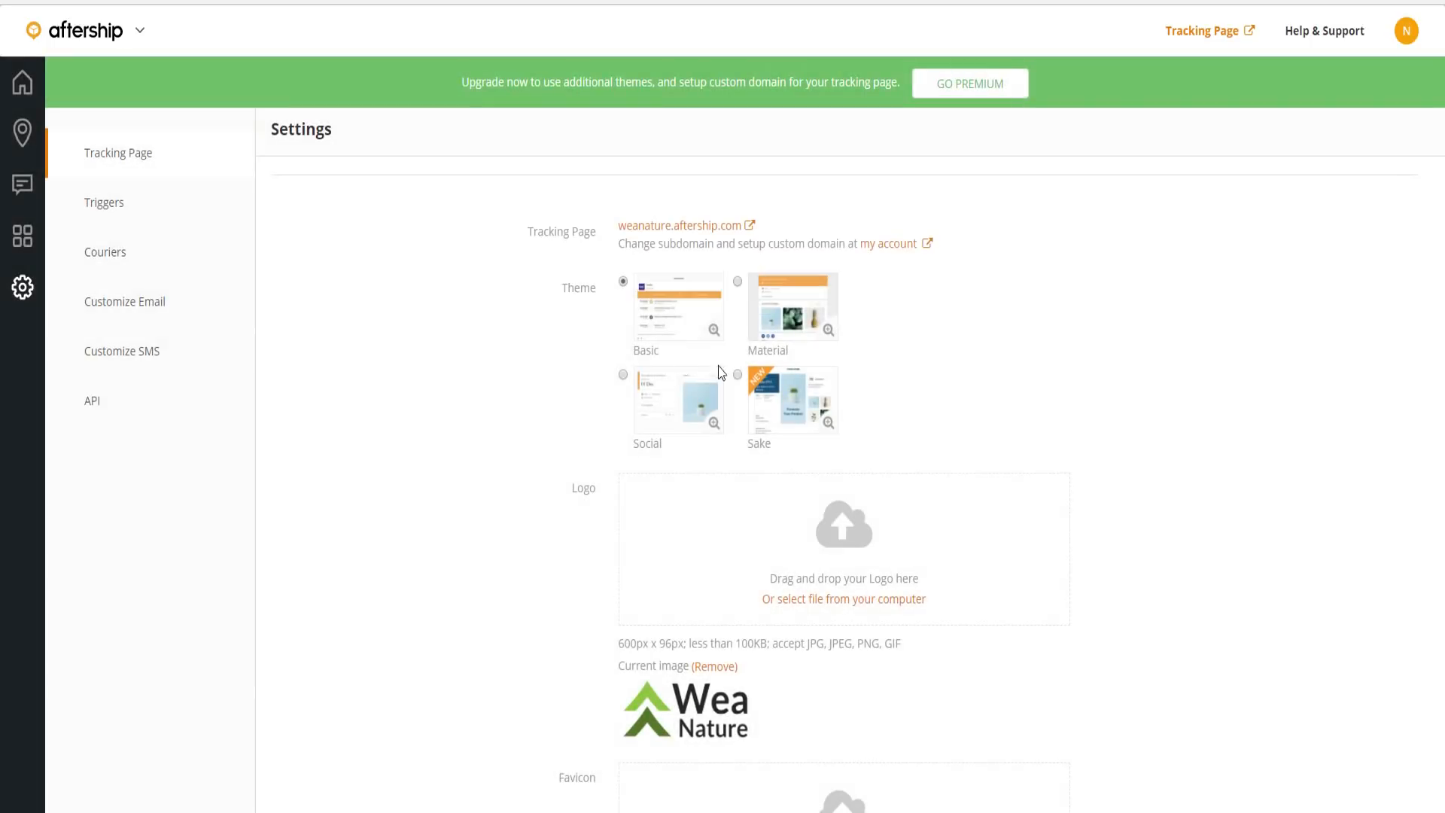
{"action": "left_click", "coordinate": [679, 316]}
{"action": "scroll", "coordinate": [414, 497], "scroll_direction": "down", "scroll_amount": 3}
{"action": "scroll", "coordinate": [546, 368], "scroll_direction": "up", "scroll_amount": 3}
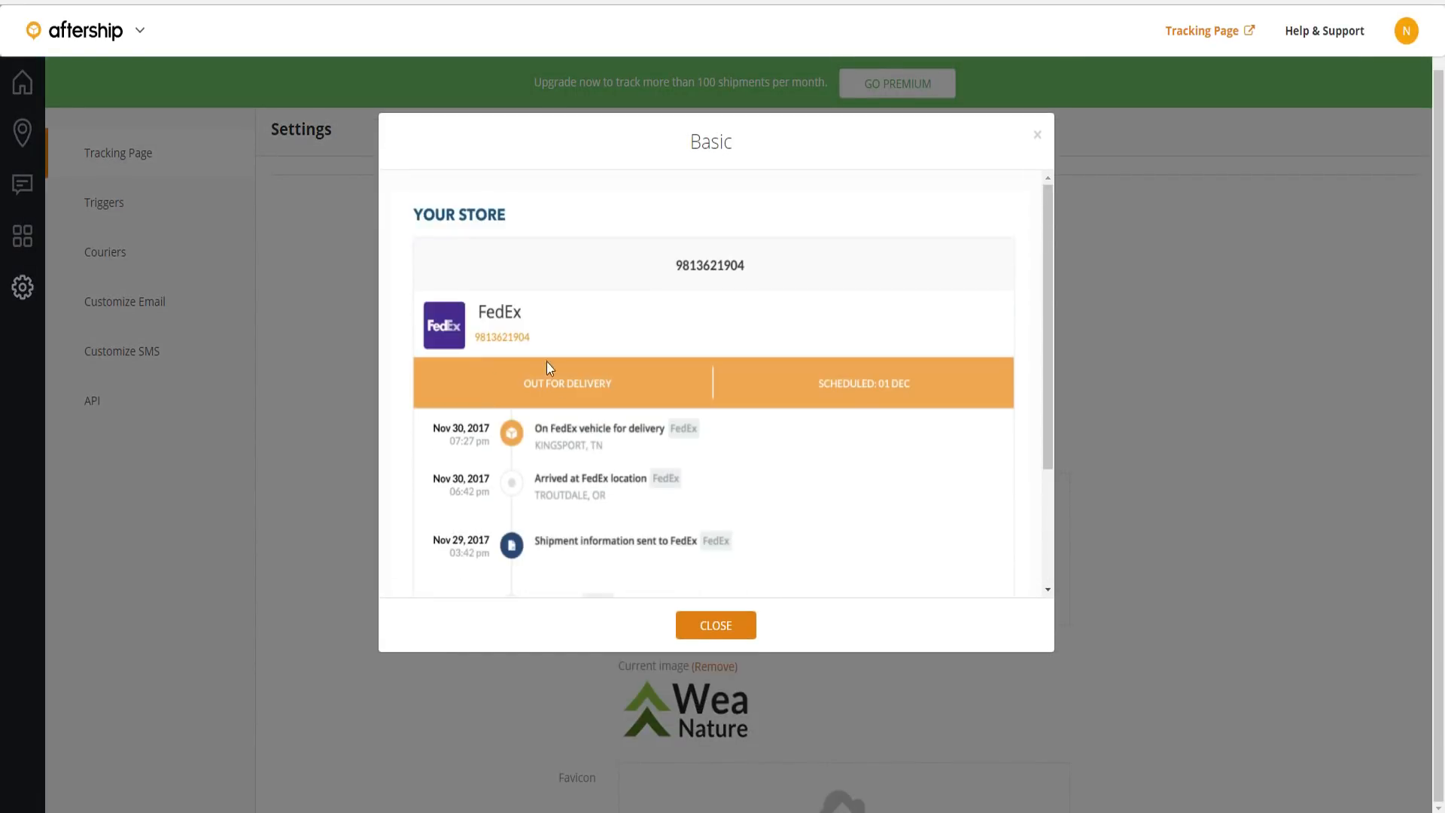
{"action": "scroll", "coordinate": [663, 419], "scroll_direction": "down", "scroll_amount": 3}
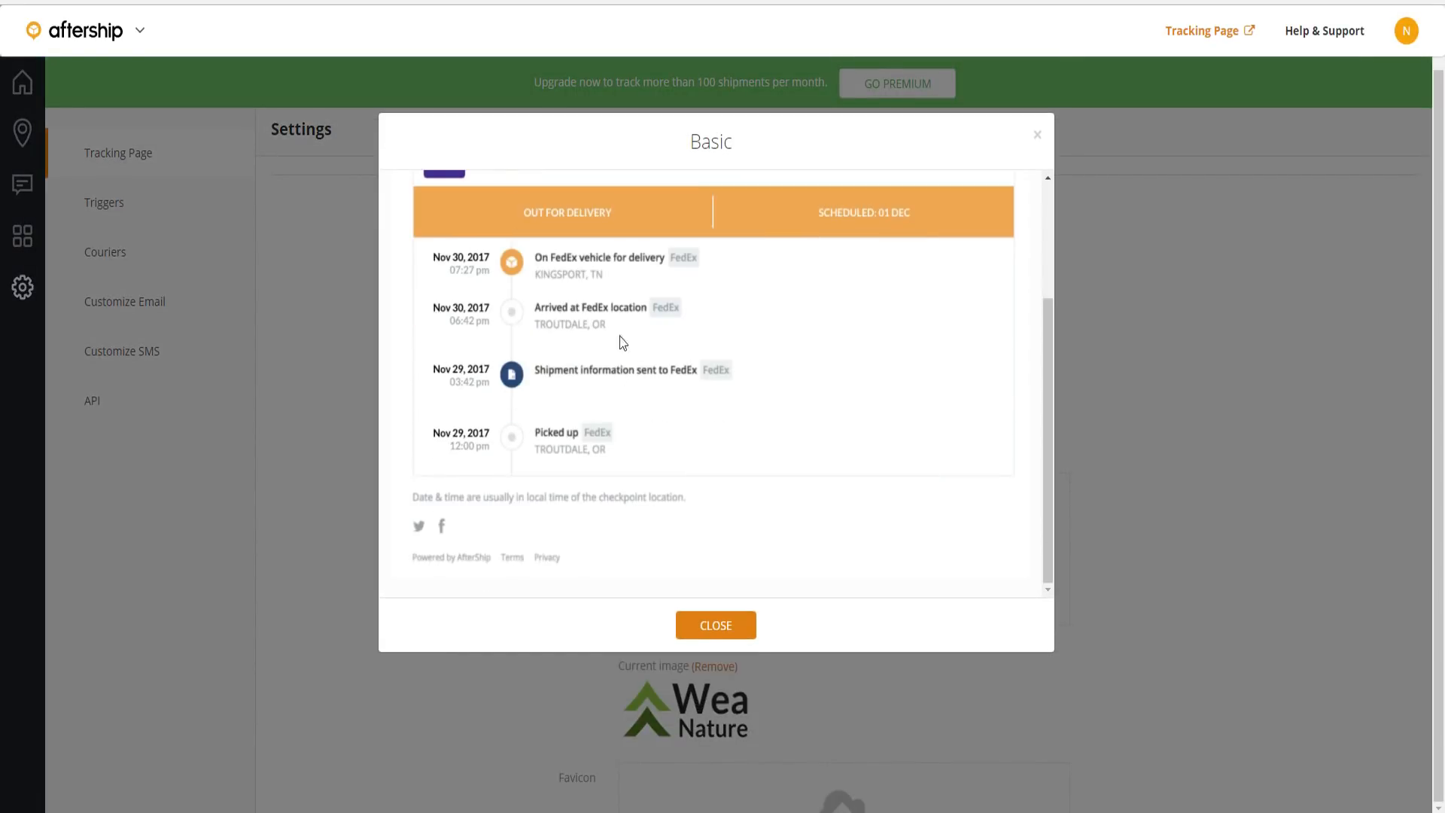
{"action": "scroll", "coordinate": [624, 343], "scroll_direction": "up", "scroll_amount": 5}
{"action": "left_click", "coordinate": [1043, 193]}
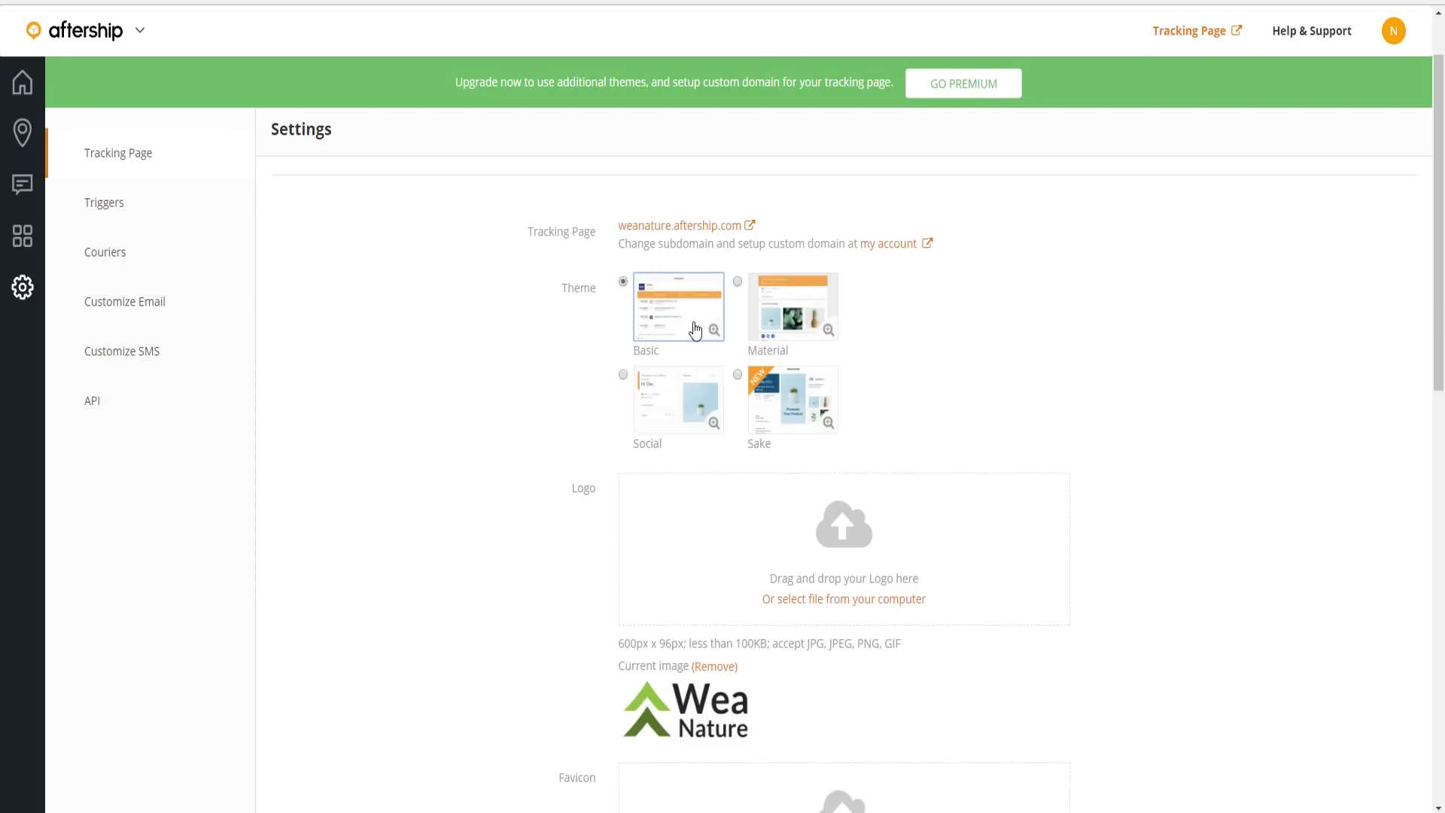
{"action": "left_click", "coordinate": [676, 312]}
{"action": "scroll", "coordinate": [706, 422], "scroll_direction": "down", "scroll_amount": 3}
{"action": "scroll", "coordinate": [565, 500], "scroll_direction": "up", "scroll_amount": 3}
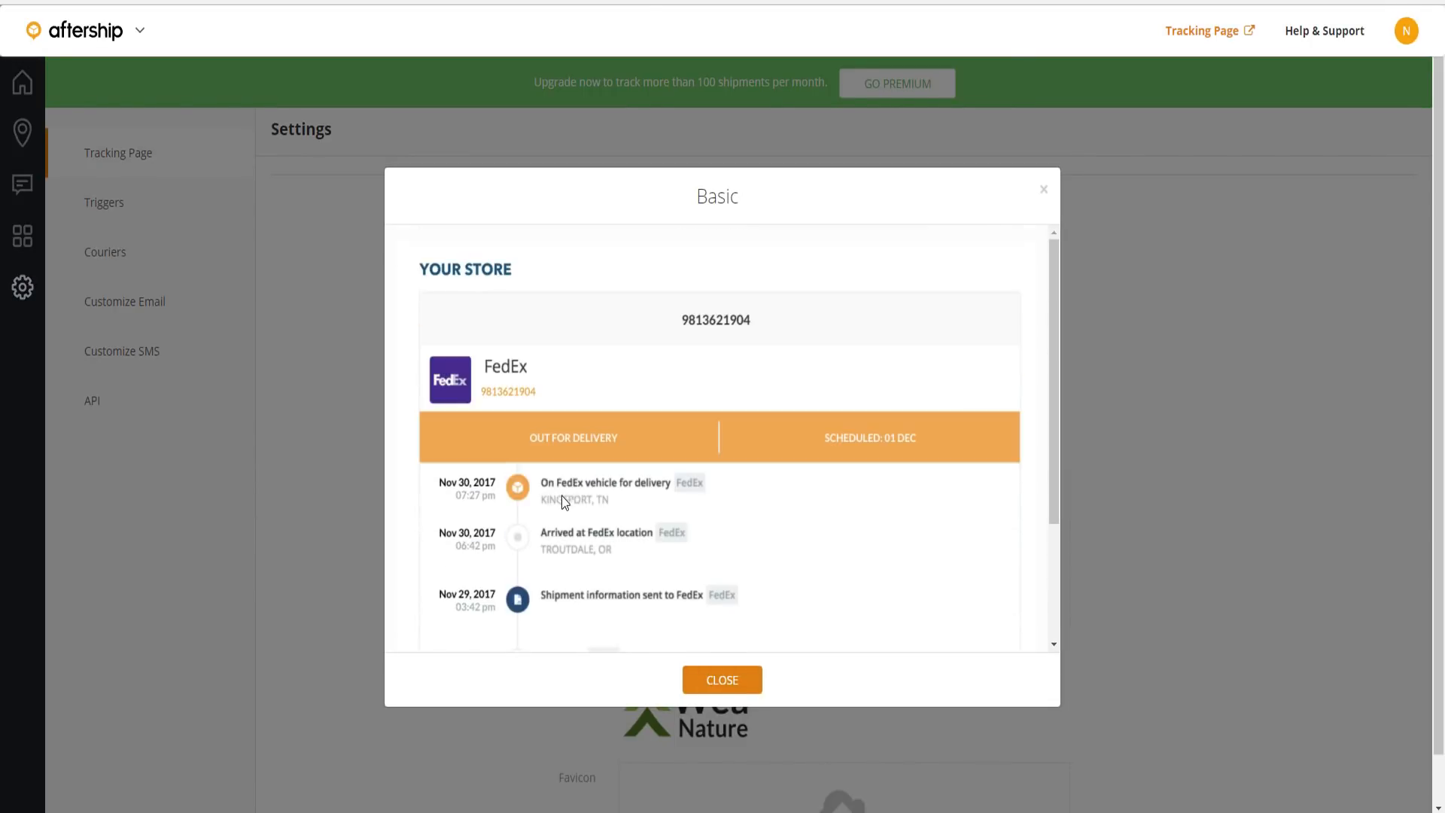
{"action": "left_click", "coordinate": [1043, 192]}
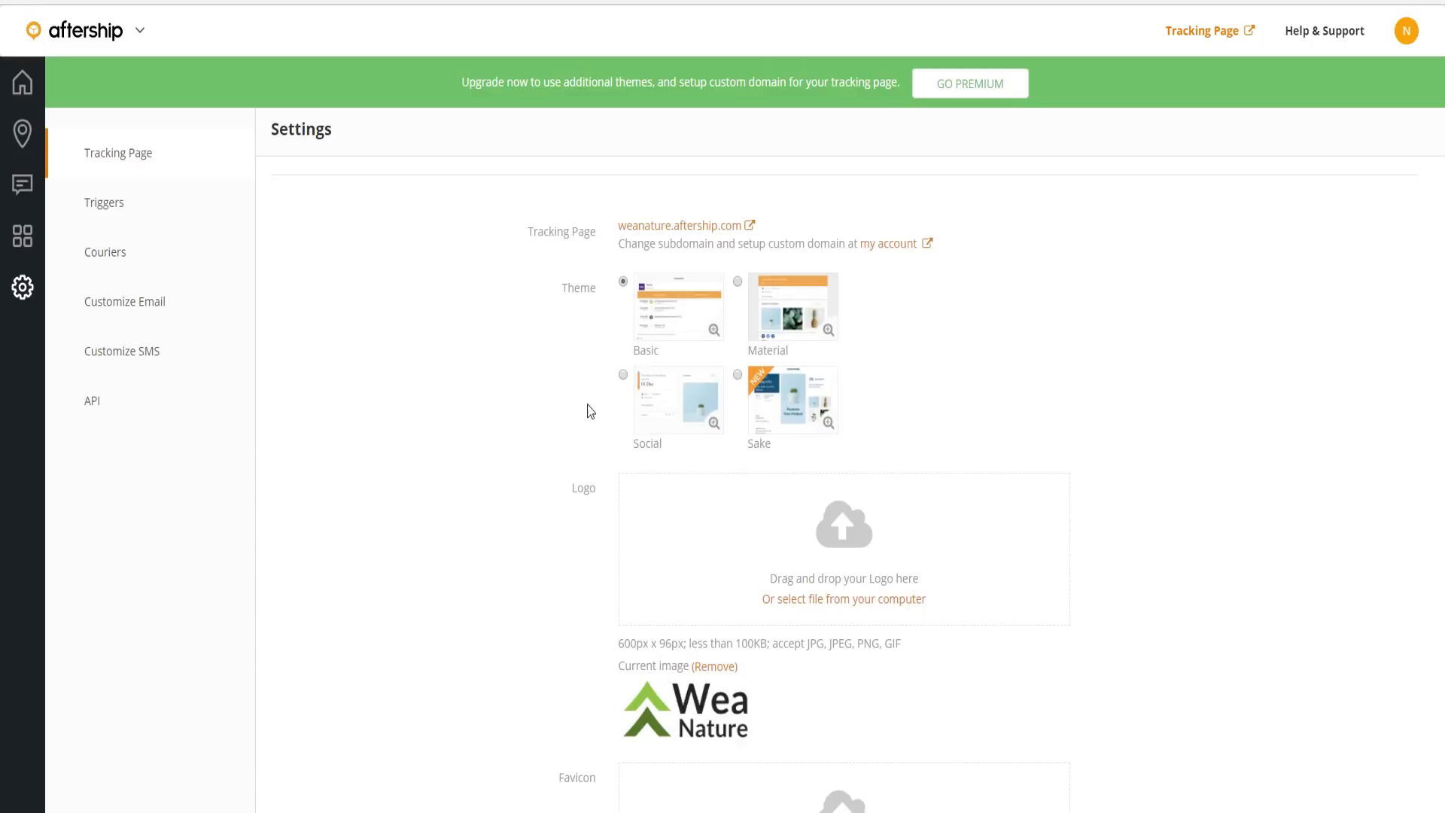
- Review the remaining tracking page settings, from logo, favicon and message to social accounts, support contact, policy pages and Google Analytics
{"action": "scroll", "coordinate": [762, 404], "scroll_direction": "down", "scroll_amount": 3}
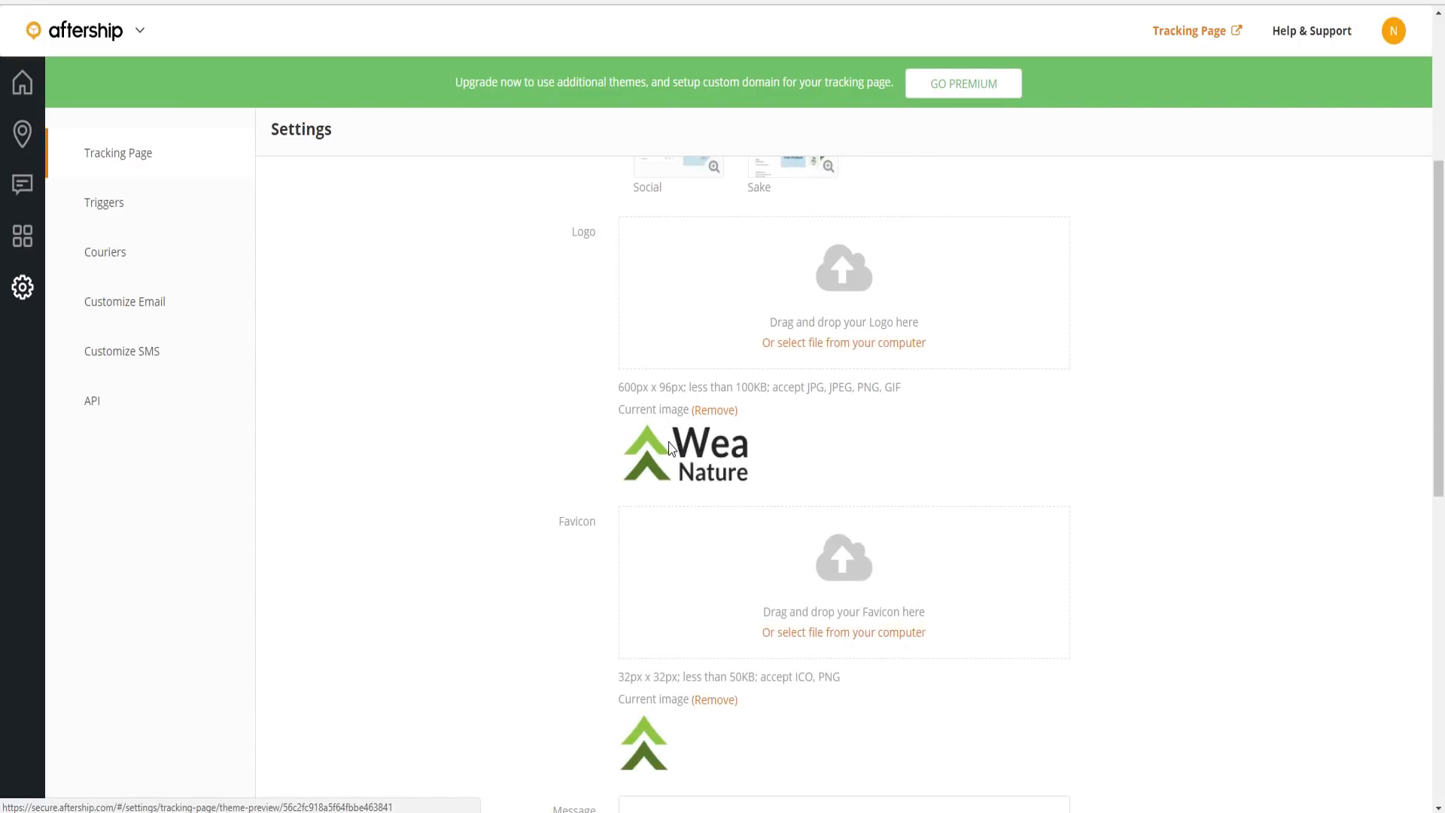
{"action": "scroll", "coordinate": [688, 566], "scroll_direction": "down", "scroll_amount": 2}
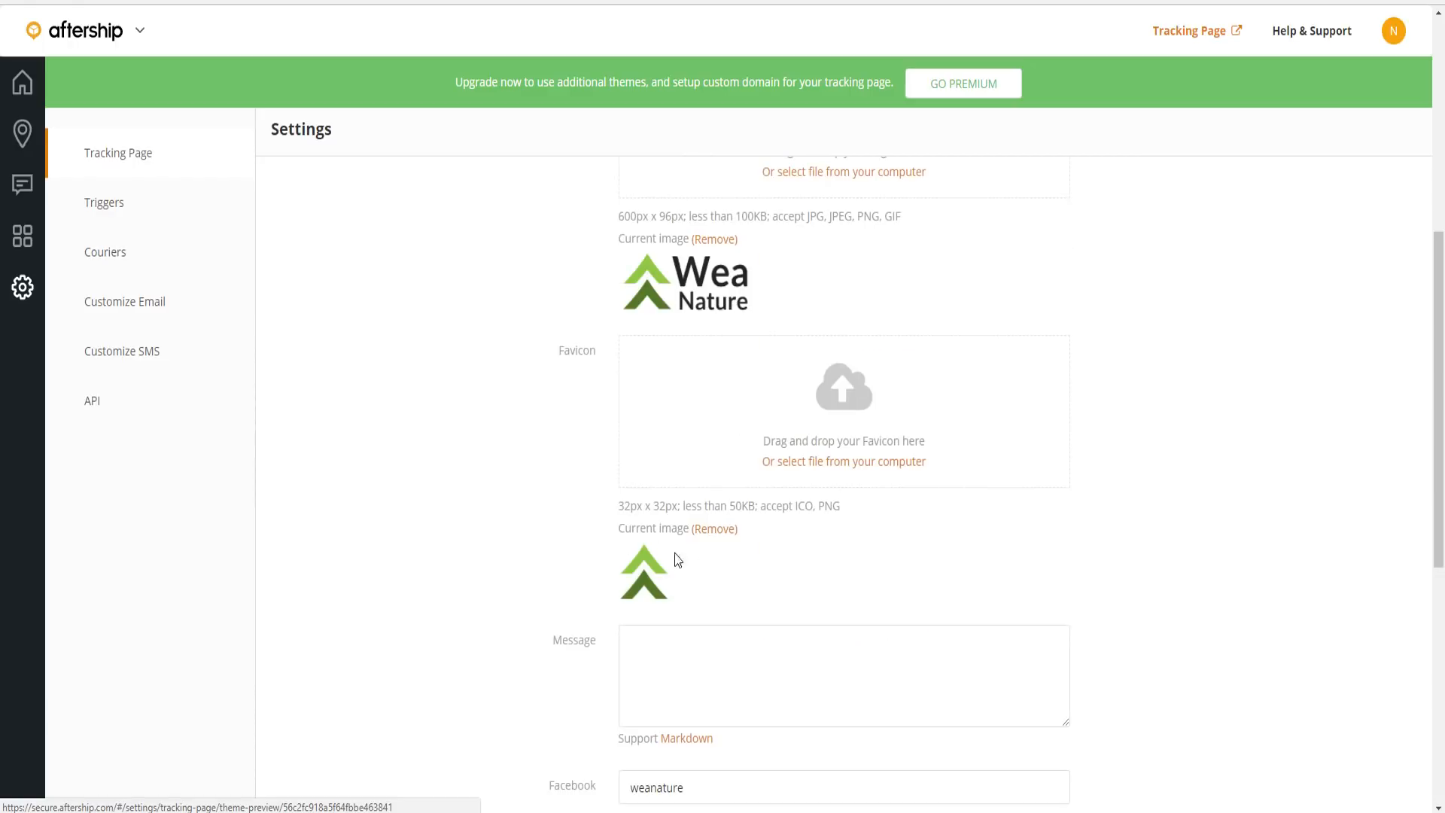
{"action": "scroll", "coordinate": [611, 545], "scroll_direction": "down", "scroll_amount": 2}
{"action": "left_click", "coordinate": [611, 545]}
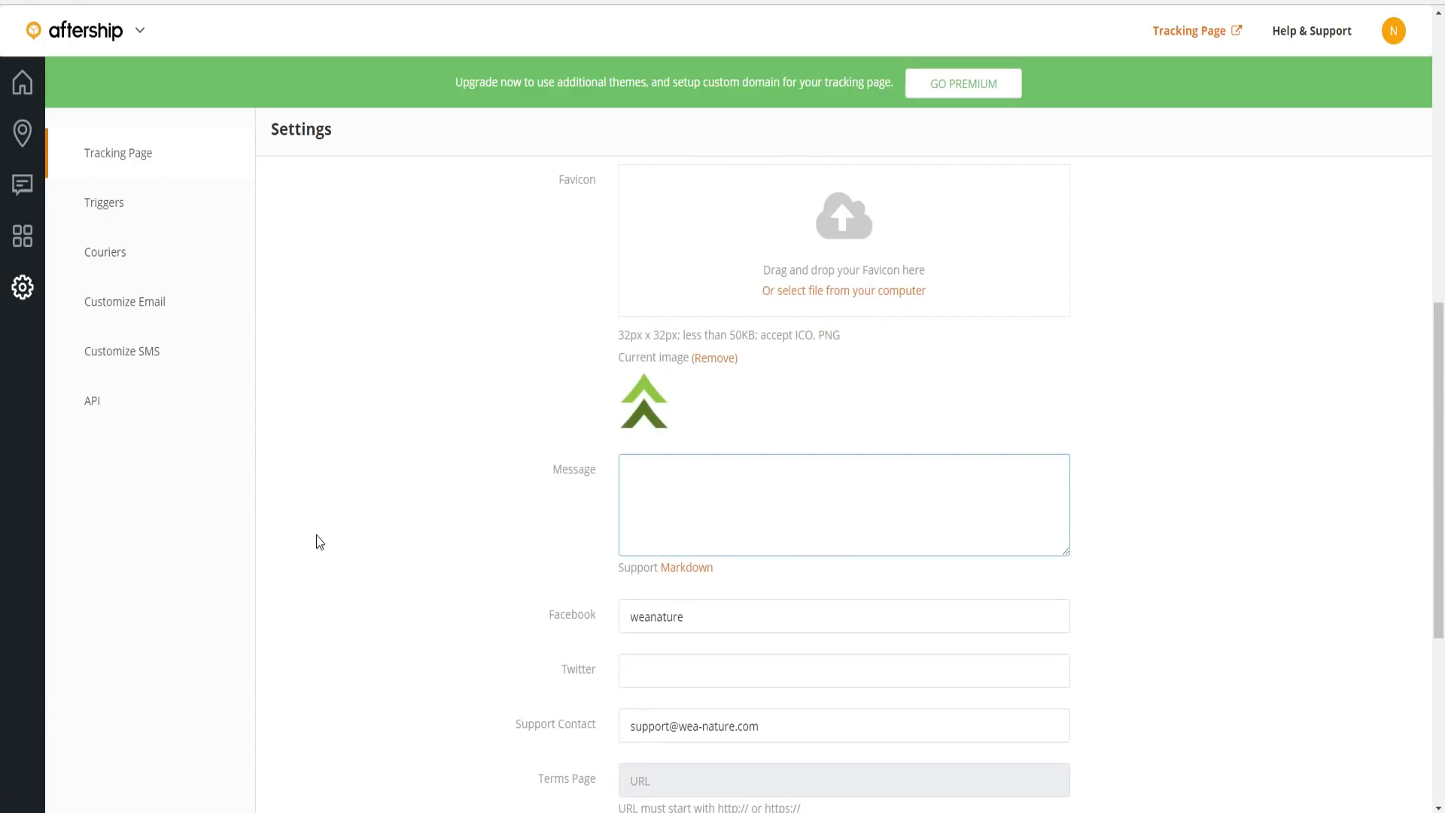
{"action": "scroll", "coordinate": [439, 412], "scroll_direction": "down", "scroll_amount": 2}
{"action": "left_click_drag", "start_coordinate": [719, 450], "coordinate": [409, 449]}
{"action": "left_click", "coordinate": [482, 474]}
{"action": "scroll", "coordinate": [286, 477], "scroll_direction": "down", "scroll_amount": 3}
{"action": "left_click_drag", "start_coordinate": [783, 332], "coordinate": [358, 339]}
{"action": "left_click", "coordinate": [465, 449]}
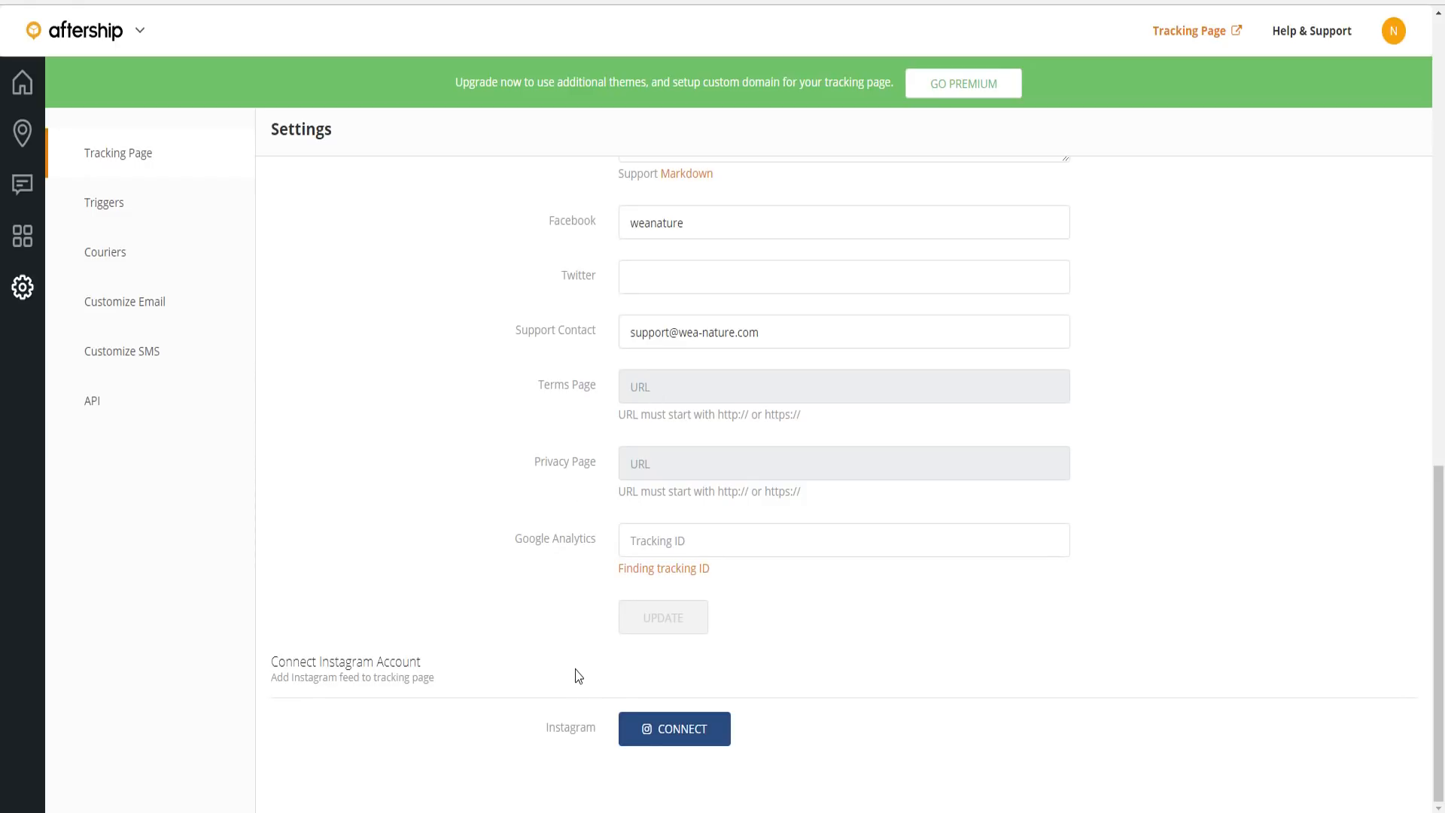
- Open the Triggers settings and try to enable the email notification for the Delivered status, dismissing the premium offer
{"action": "left_click", "coordinate": [110, 212]}
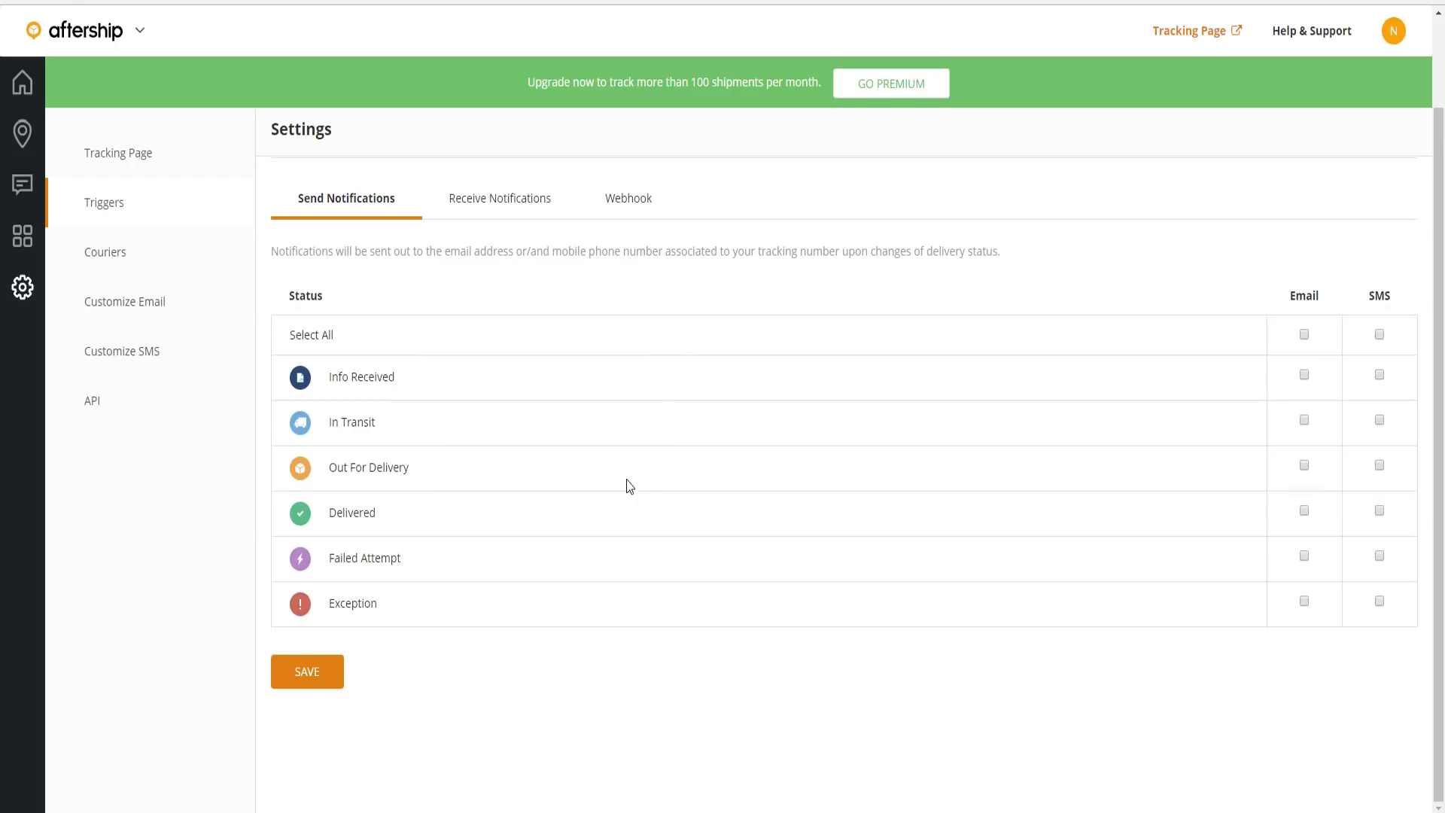
{"action": "mouse_move", "coordinate": [410, 531]}
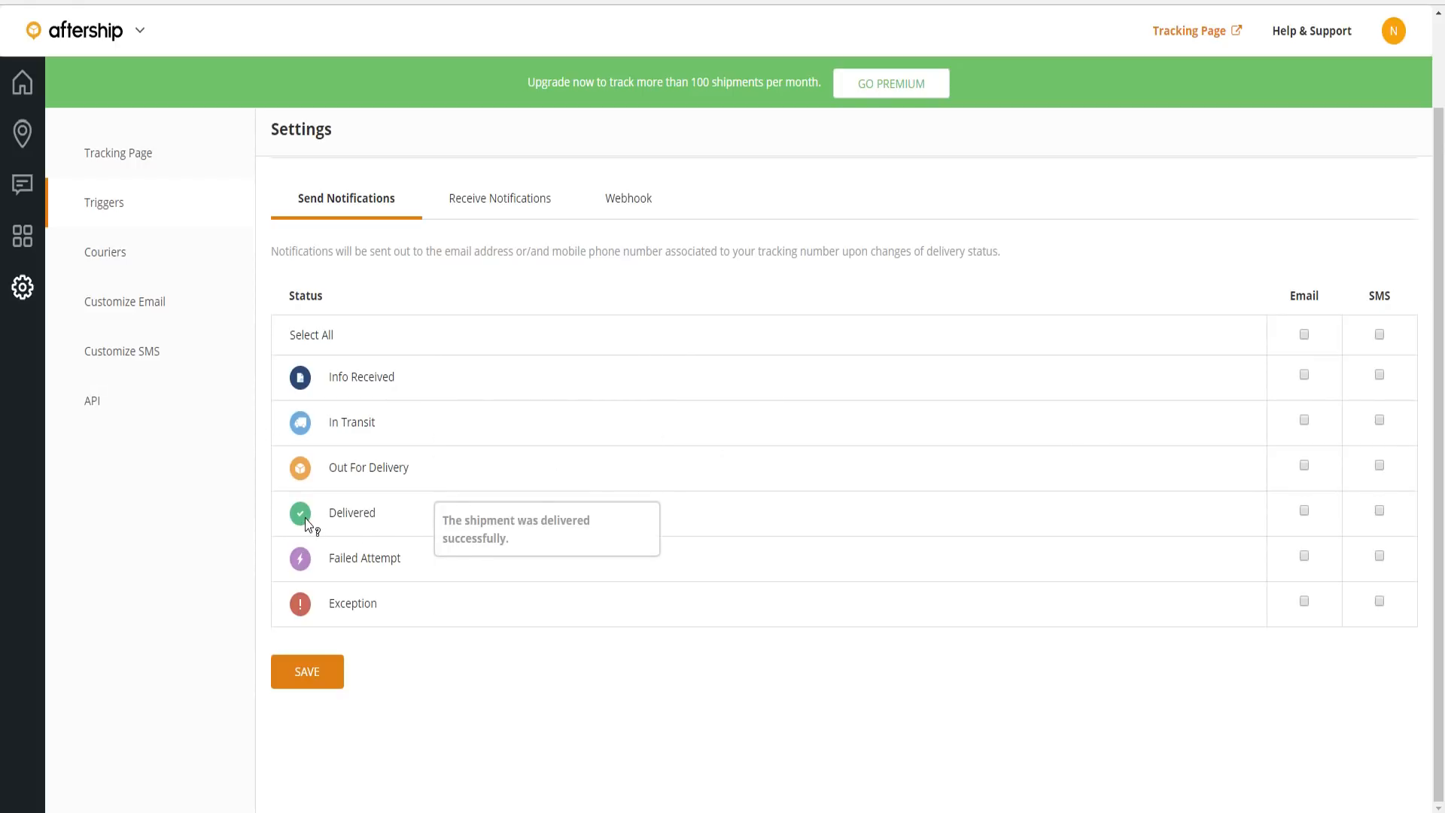
{"action": "left_click", "coordinate": [1304, 512]}
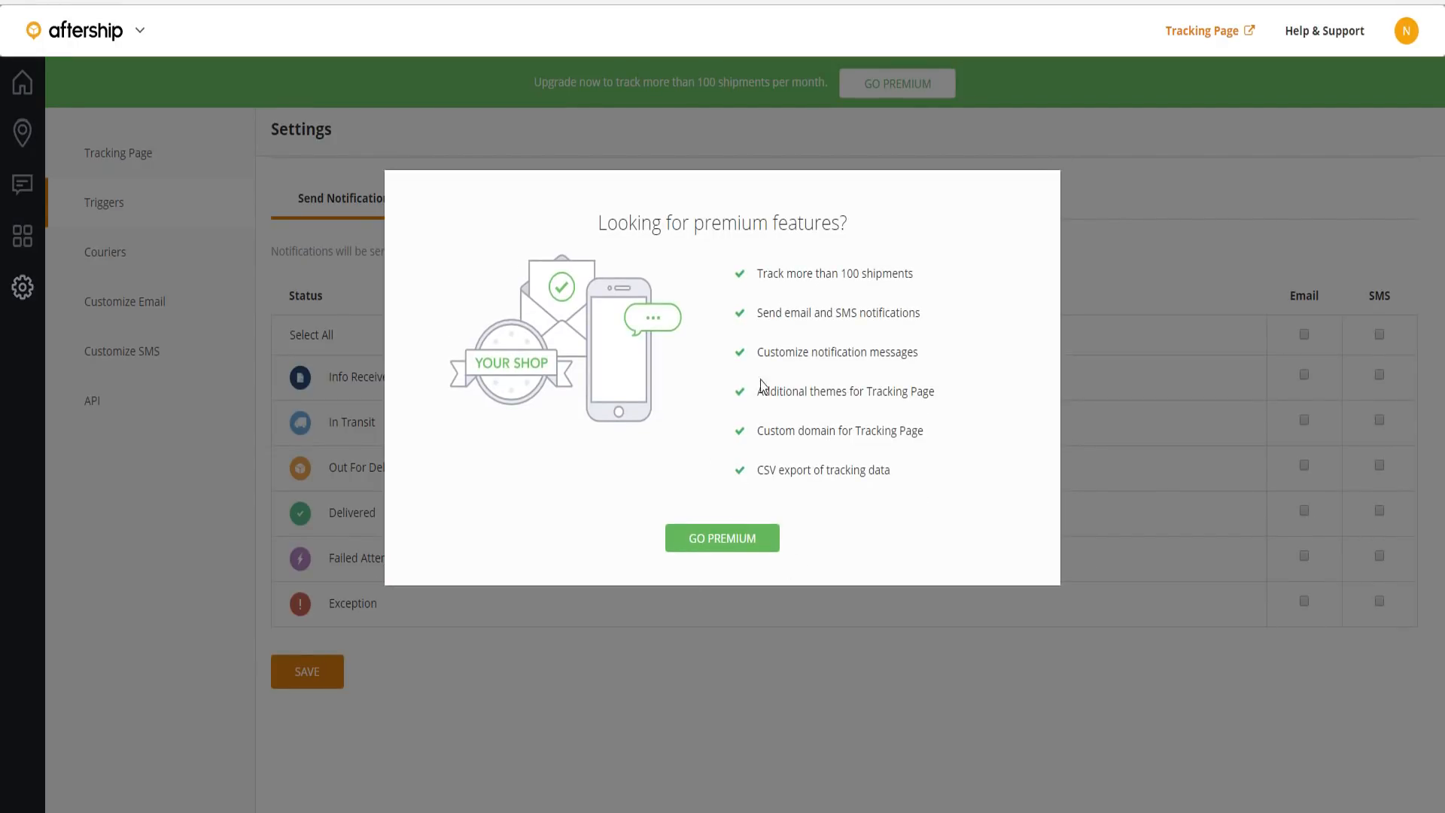
{"action": "left_click", "coordinate": [842, 639]}
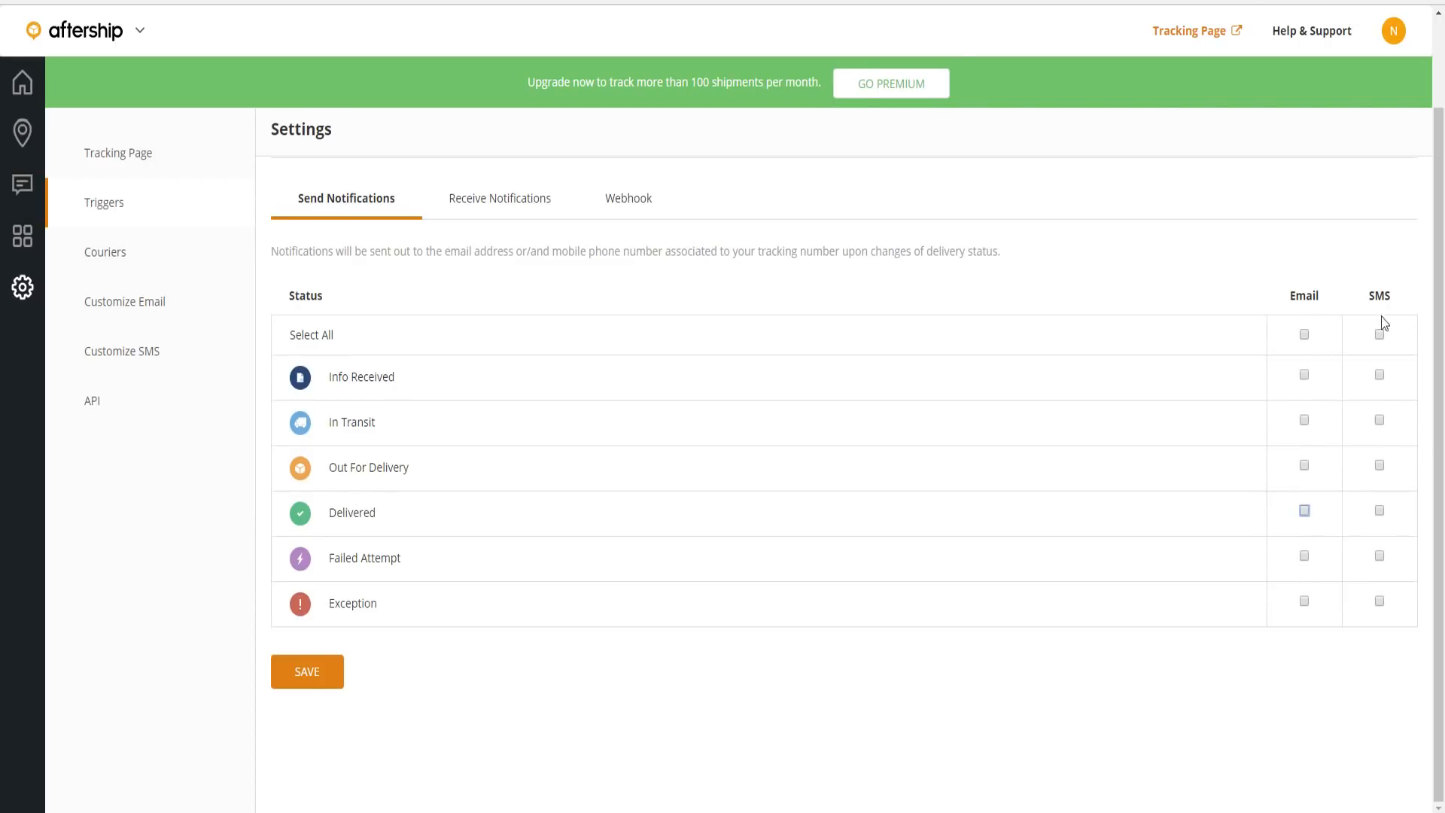
- Look through the Couriers settings, check the Trackings page, and return to the settings
{"action": "left_click", "coordinate": [119, 258]}
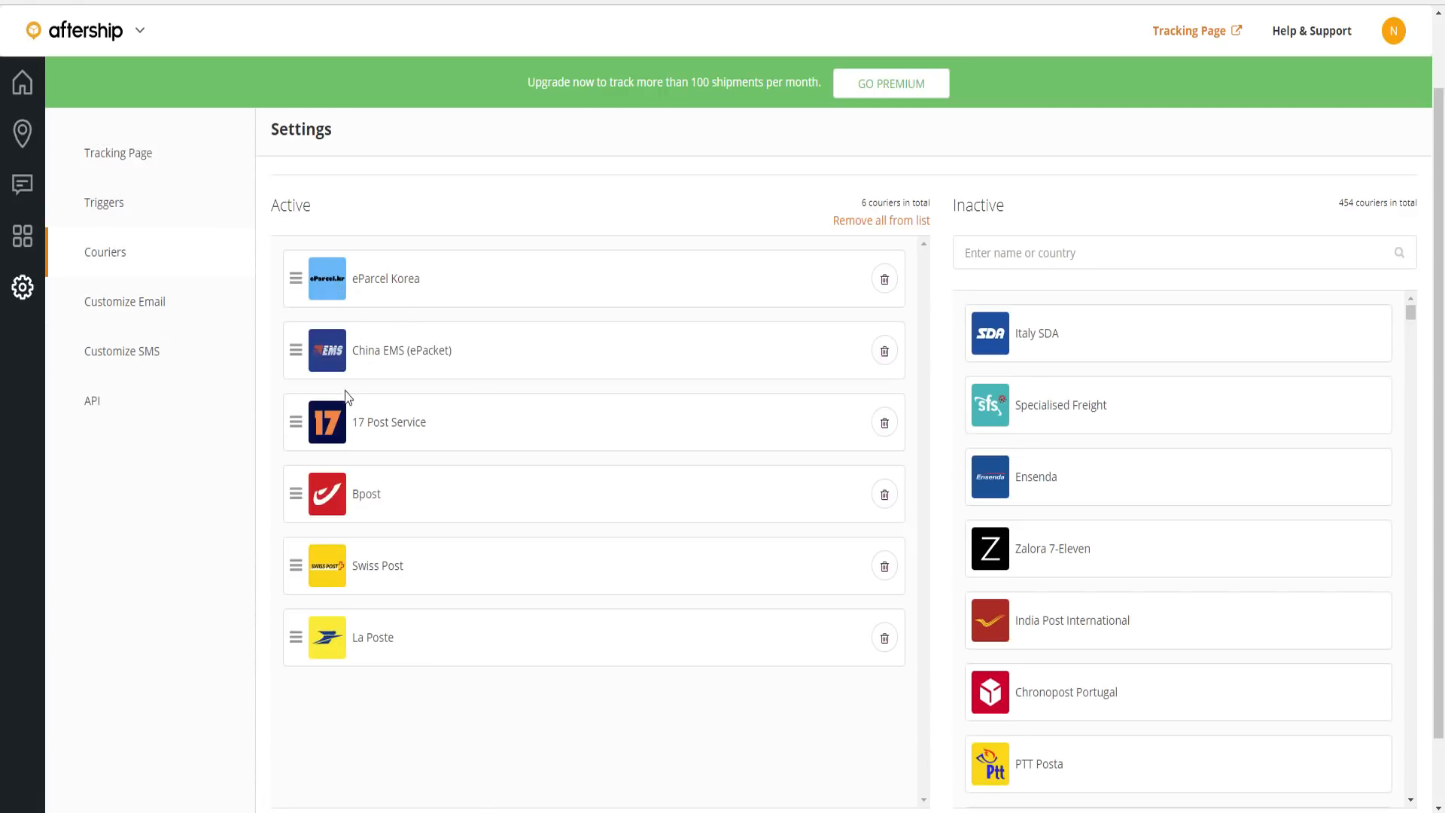
{"action": "left_click", "coordinate": [23, 135]}
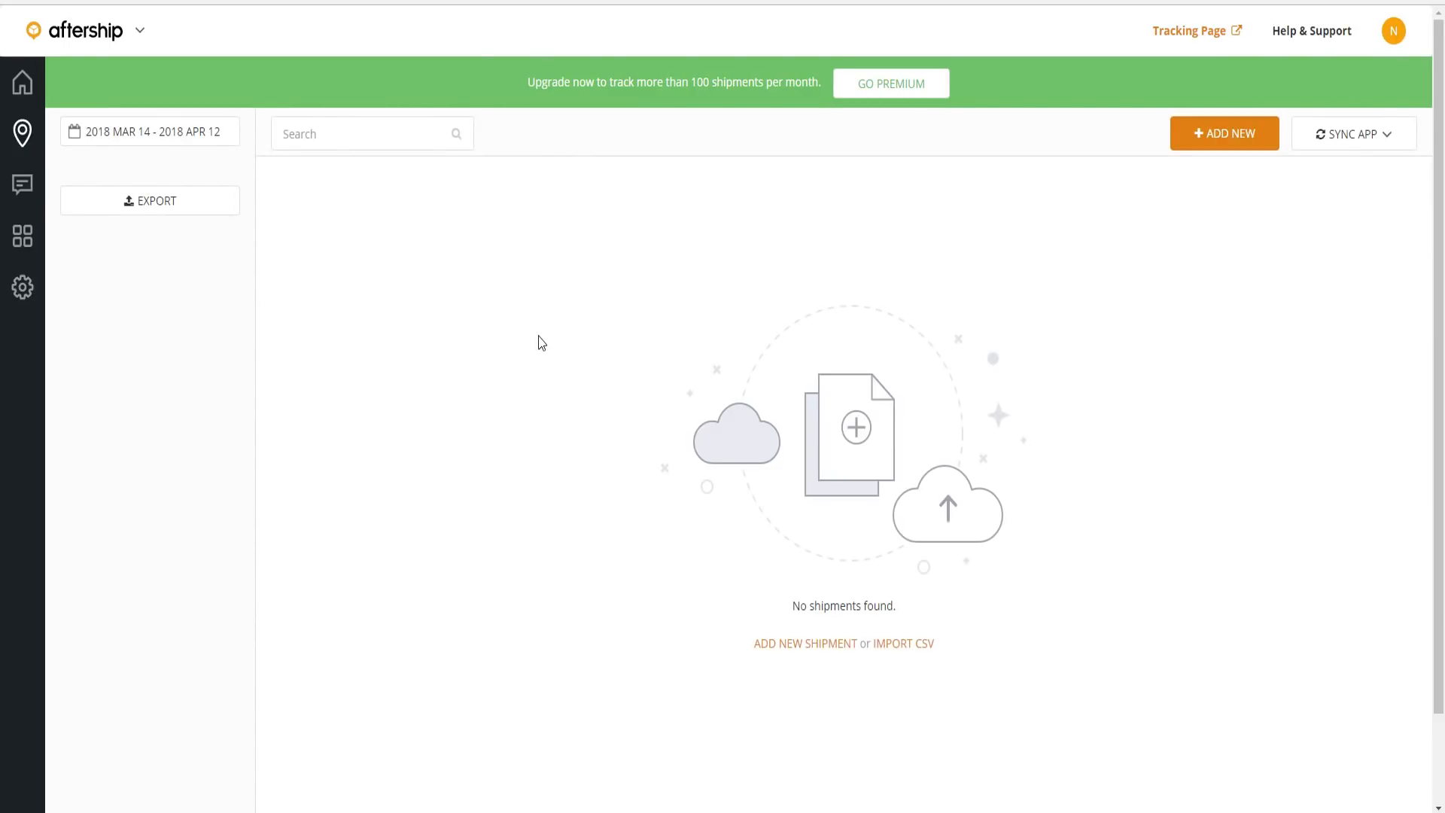
{"action": "left_click", "coordinate": [34, 284]}
{"action": "left_click", "coordinate": [113, 208]}
- Open the Couriers settings and remove La Poste from the active couriers
{"action": "left_click", "coordinate": [106, 251]}
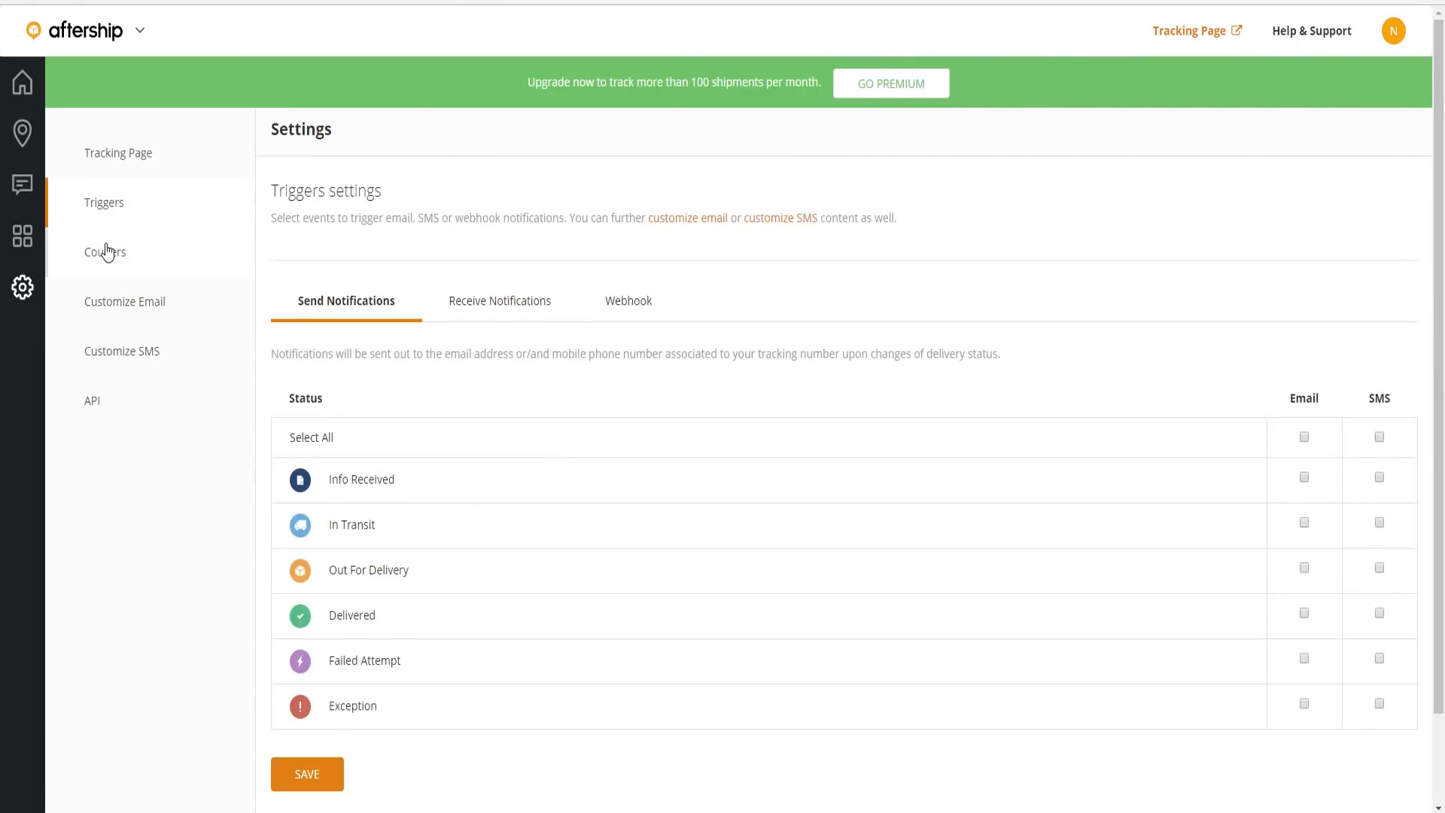
{"action": "scroll", "coordinate": [527, 459], "scroll_direction": "down", "scroll_amount": 2}
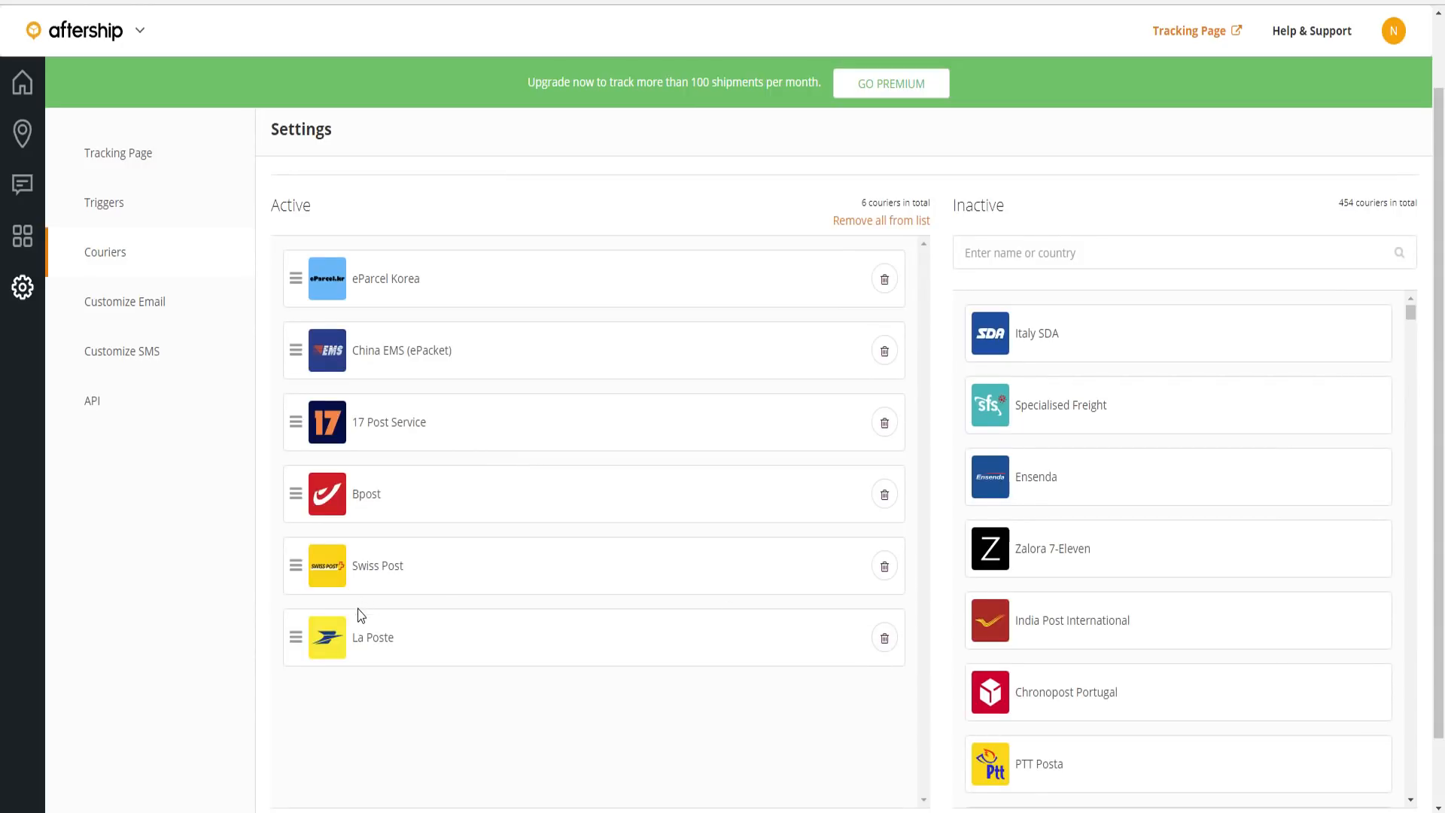
{"action": "left_click", "coordinate": [888, 645]}
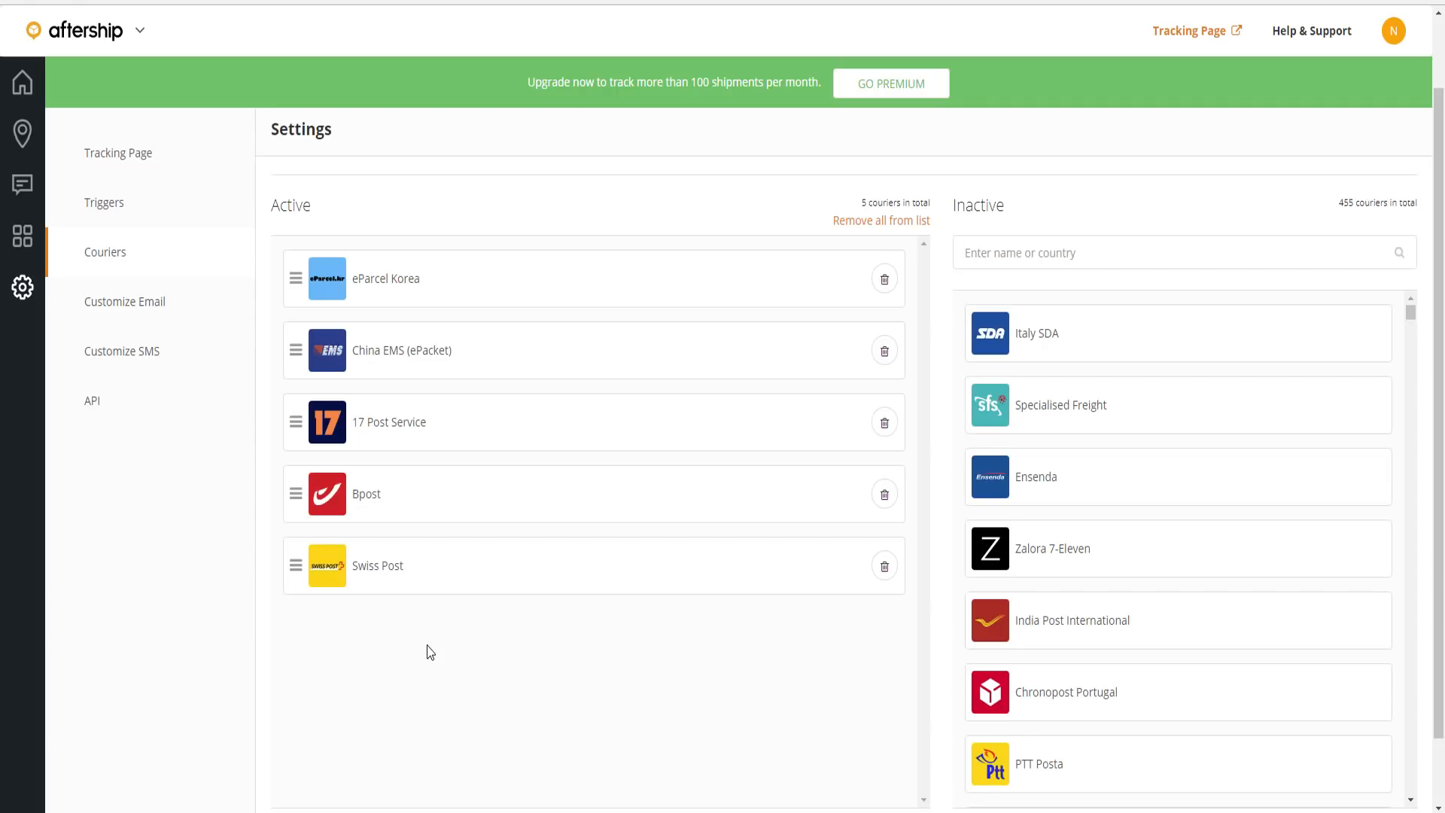
{"action": "left_click", "coordinate": [23, 132]}
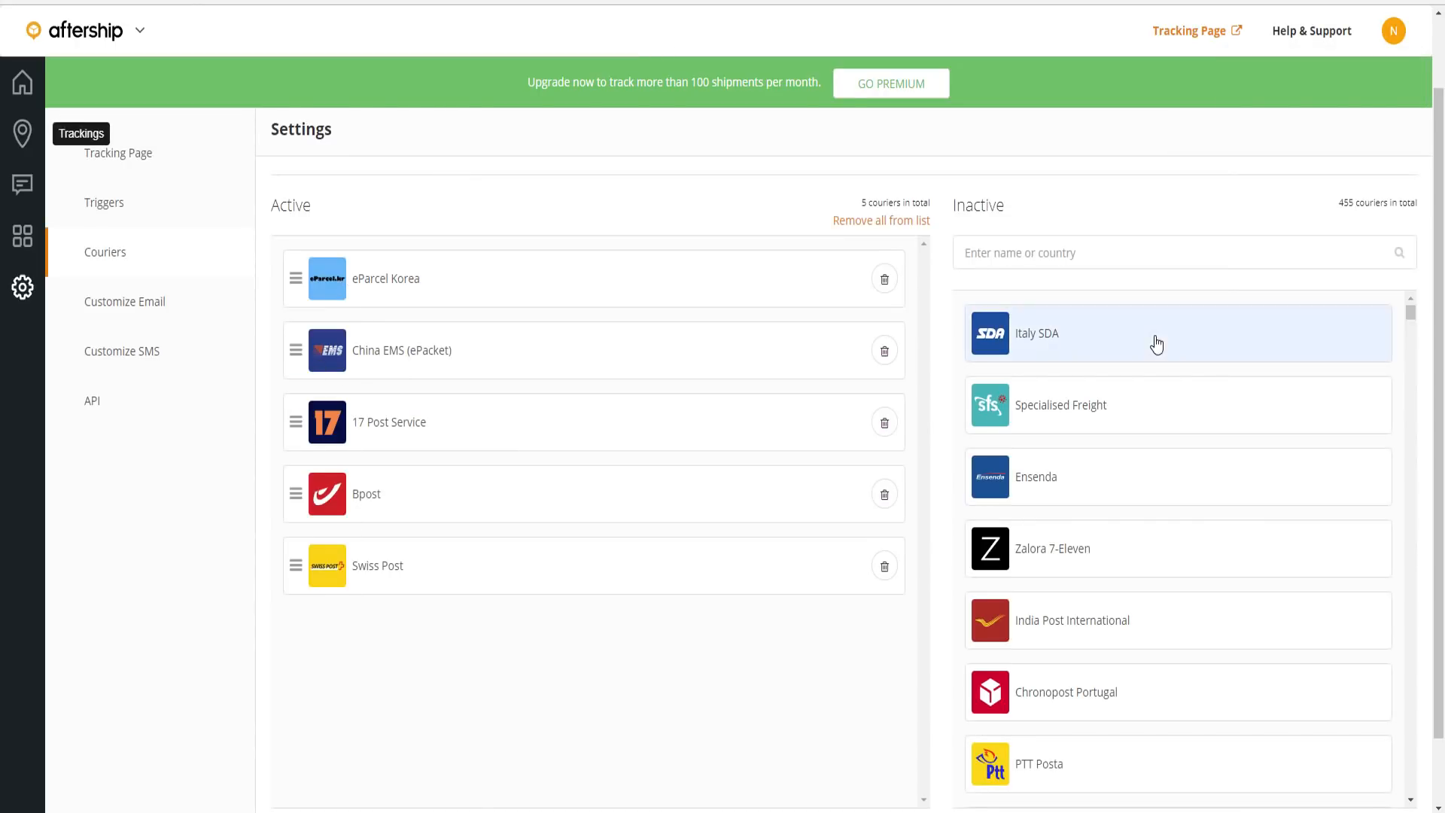
- Filter the inactive couriers by "china", add all matching couriers to the active list, and clear the filter
{"action": "left_click", "coordinate": [1021, 264]}
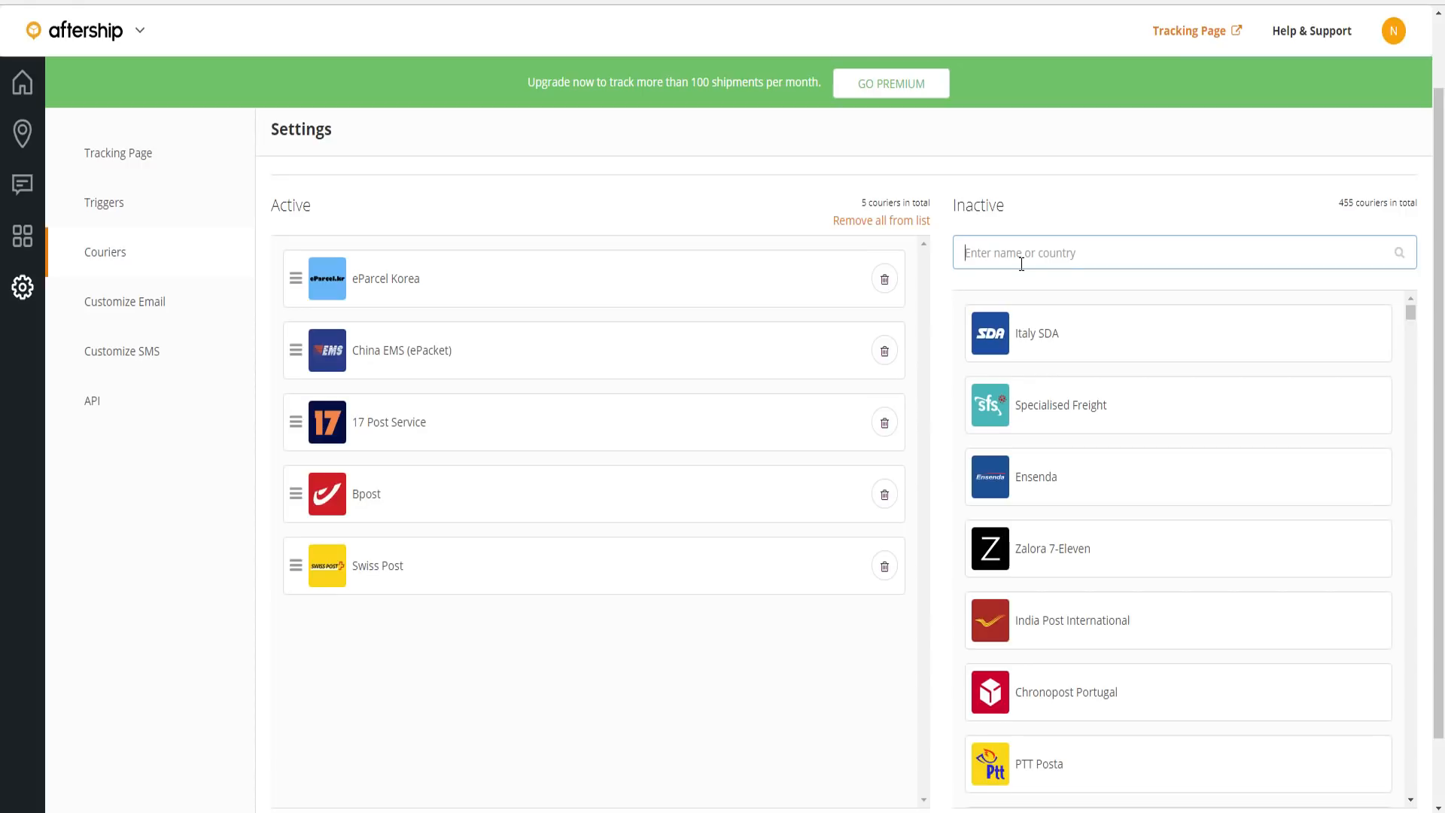
{"action": "type", "text": "china"}
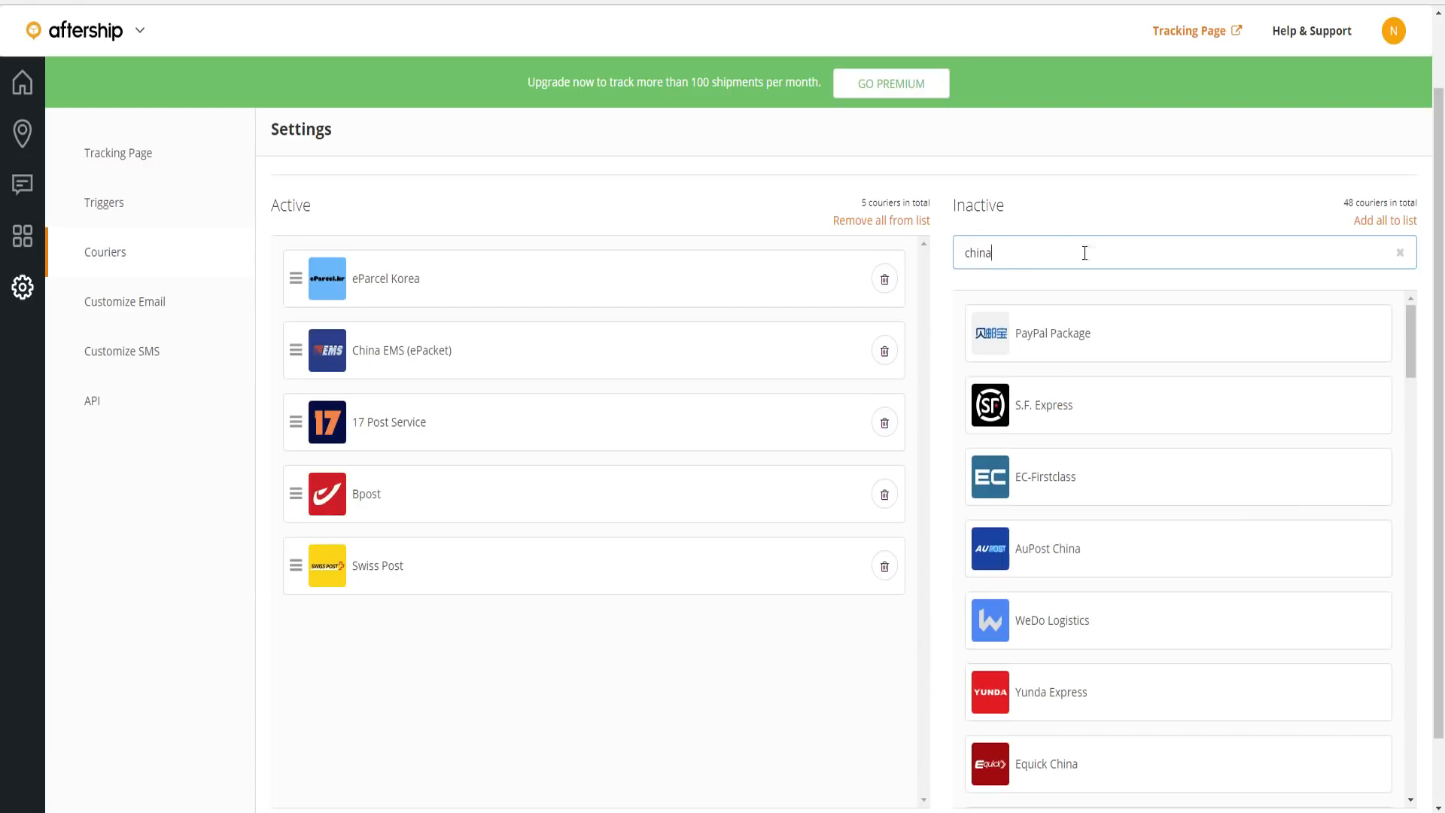
{"action": "left_click", "coordinate": [383, 640]}
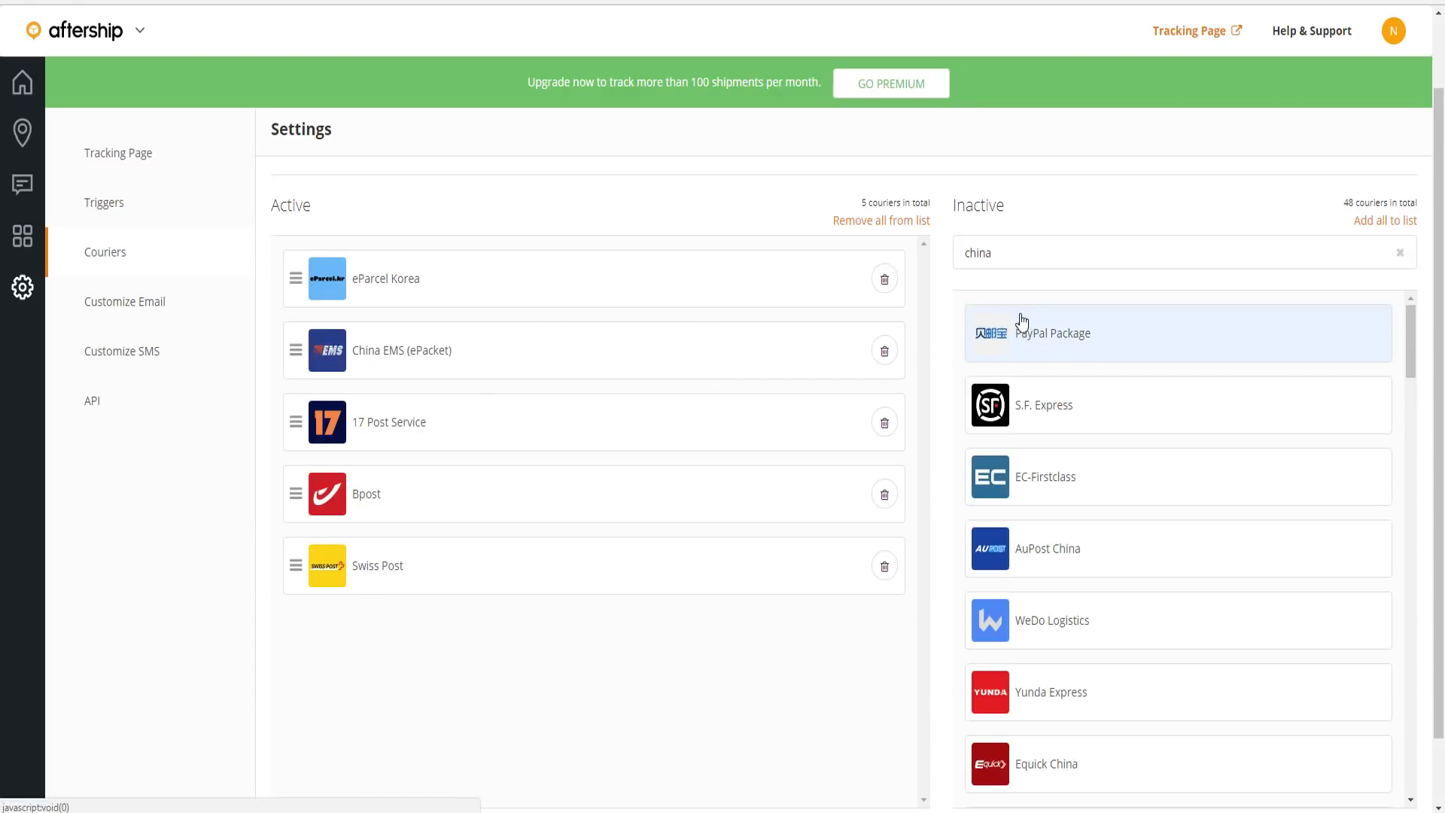
{"action": "double_click", "coordinate": [1010, 250]}
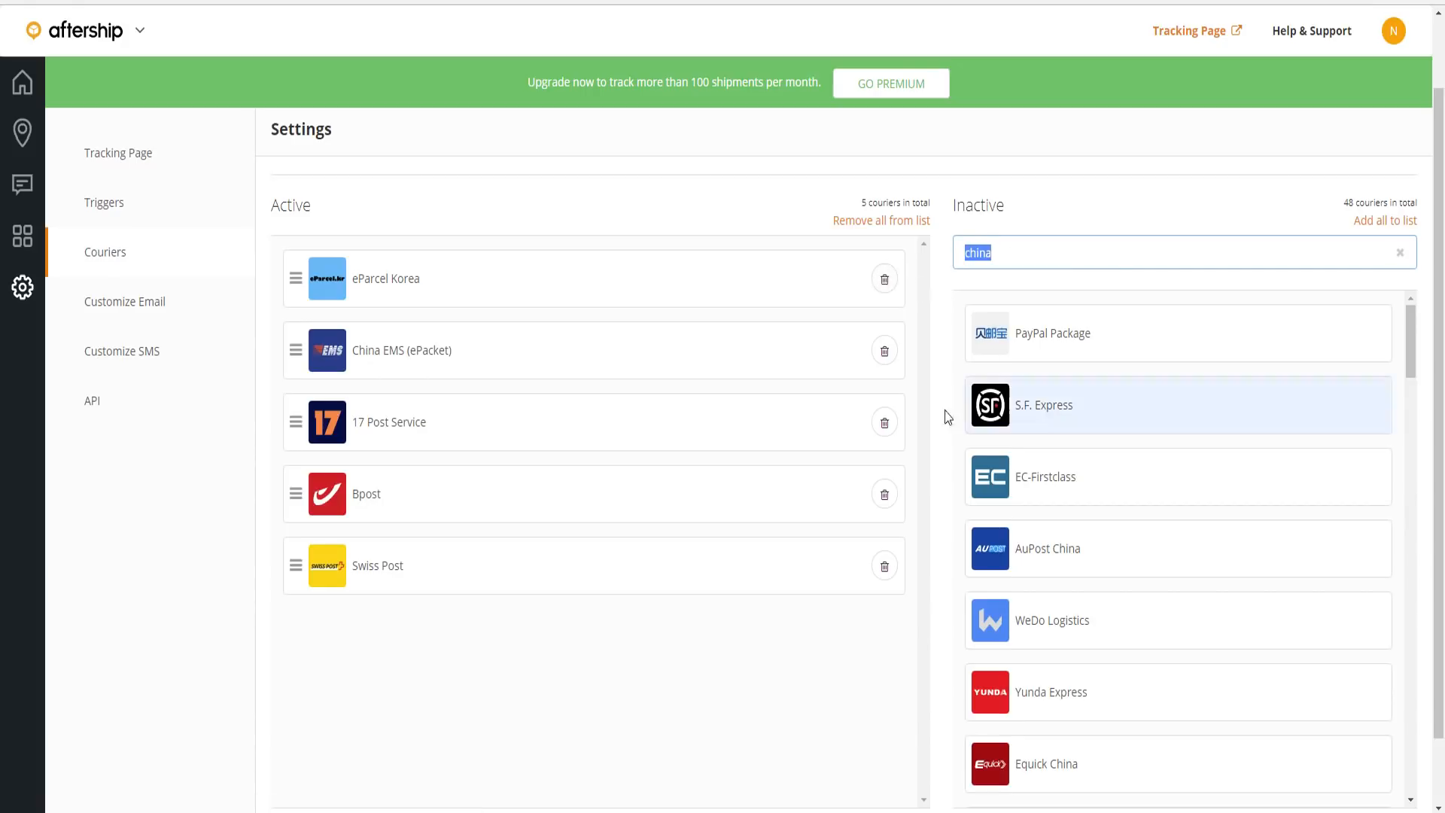
{"action": "left_click", "coordinate": [1361, 220]}
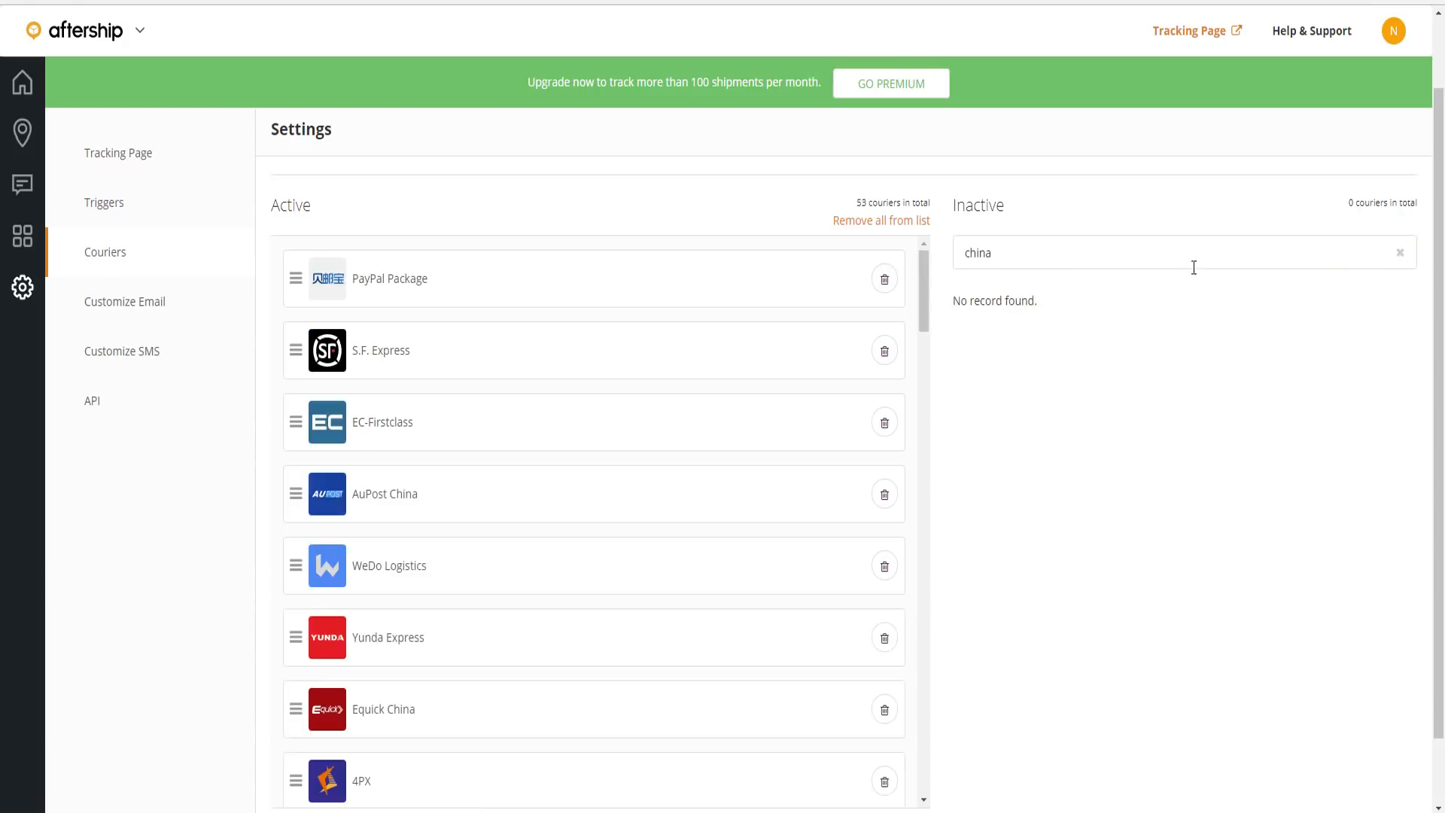
{"action": "left_click", "coordinate": [1400, 253]}
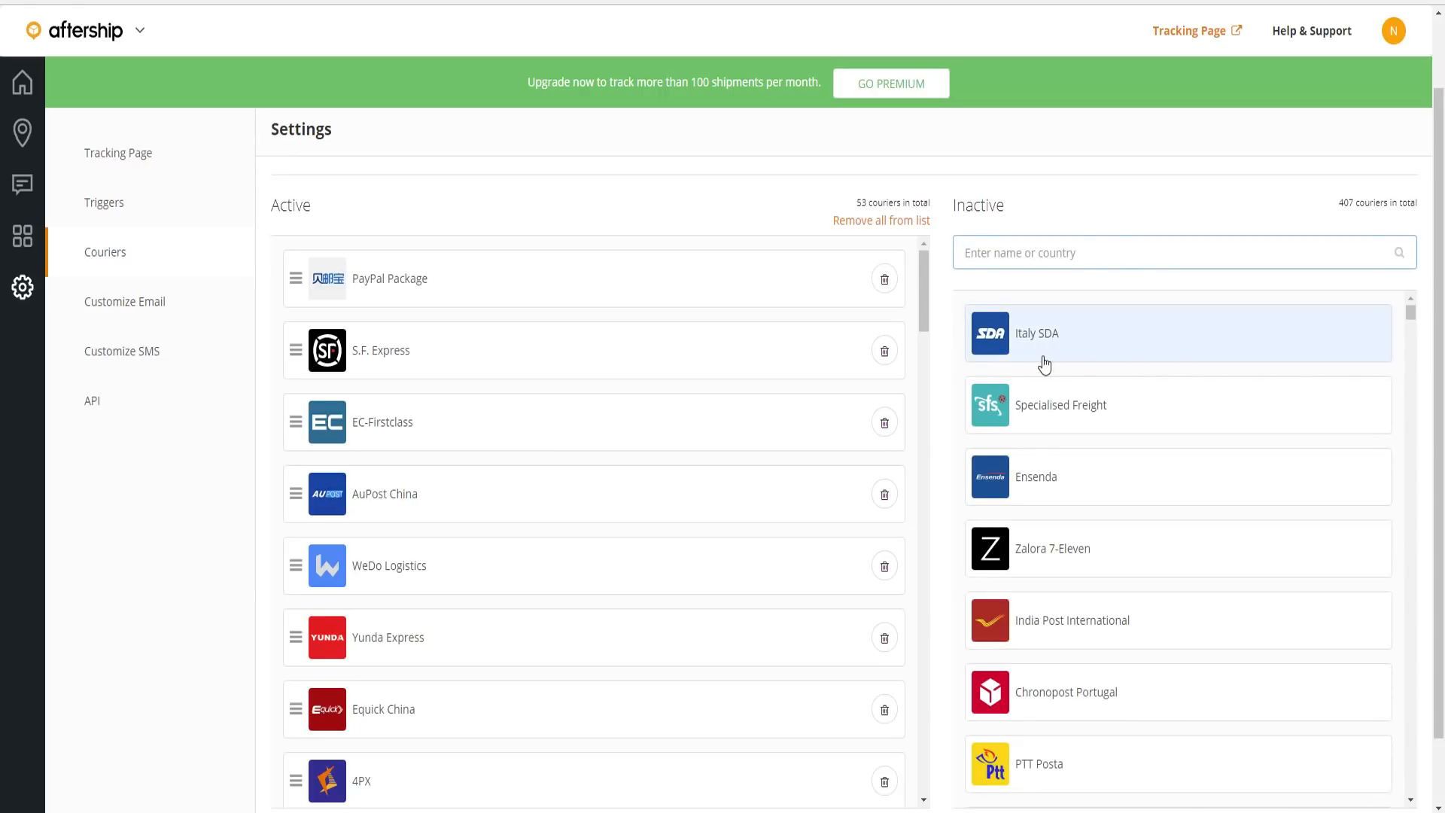
- Add the first 20 inactive couriers to the active list one by one, from Italy SDA through Canada Post
{"action": "scroll", "coordinate": [1212, 571], "scroll_direction": "down", "scroll_amount": 10}
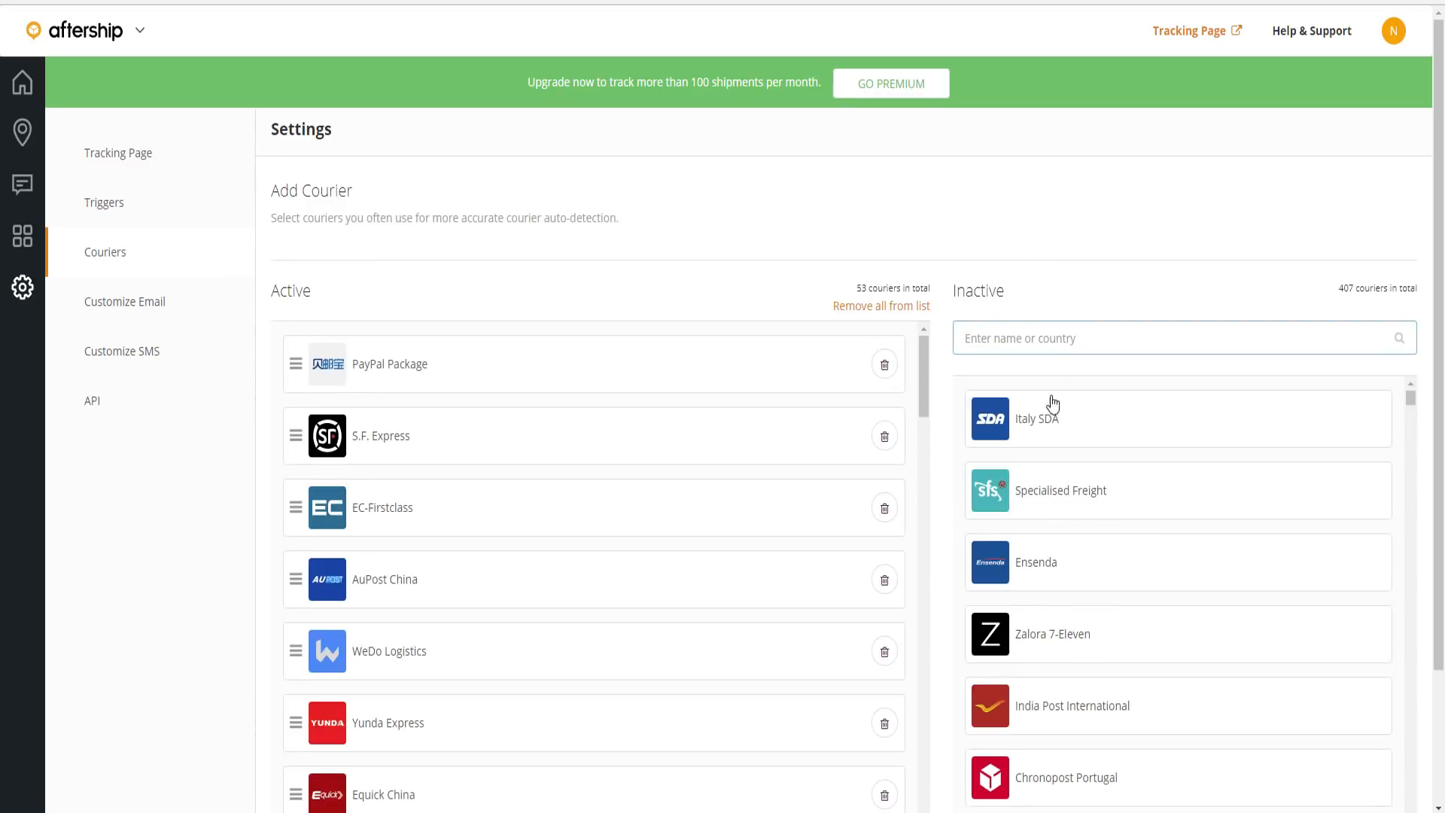
{"action": "left_click", "coordinate": [1051, 422]}
{"action": "left_click", "coordinate": [1051, 422]}
{"action": "left_click", "coordinate": [1051, 421]}
{"action": "left_click", "coordinate": [1051, 421]}
{"action": "left_click", "coordinate": [1049, 423]}
{"action": "left_click", "coordinate": [1049, 423]}
{"action": "left_click", "coordinate": [1050, 423]}
{"action": "left_click", "coordinate": [1050, 423]}
{"action": "left_click", "coordinate": [1050, 423]}
- Browse the remaining inactive couriers and examine the extended list of active couriers
{"action": "scroll", "coordinate": [1101, 510], "scroll_direction": "down", "scroll_amount": 2}
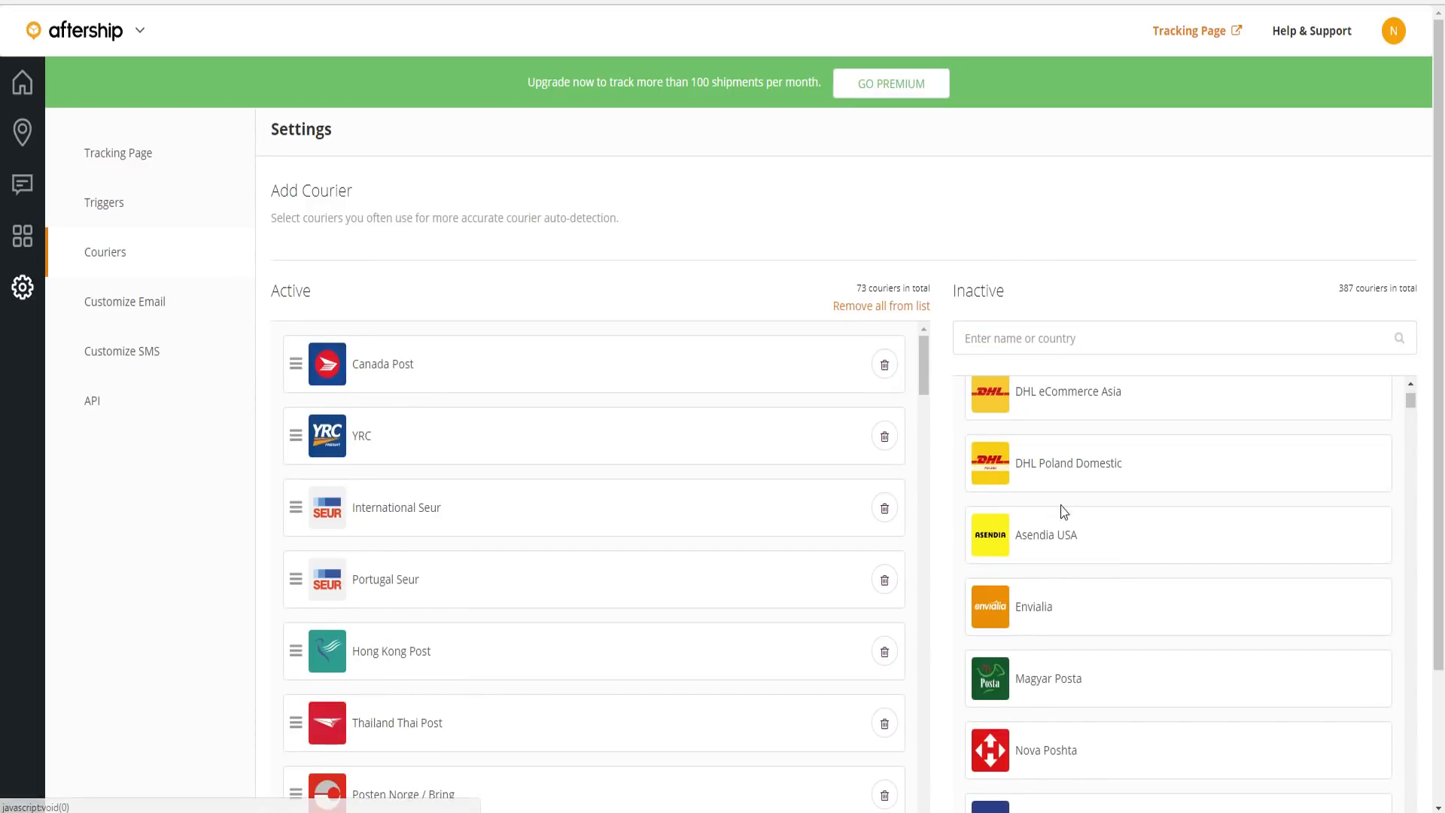
{"action": "scroll", "coordinate": [1036, 549], "scroll_direction": "up", "scroll_amount": 1}
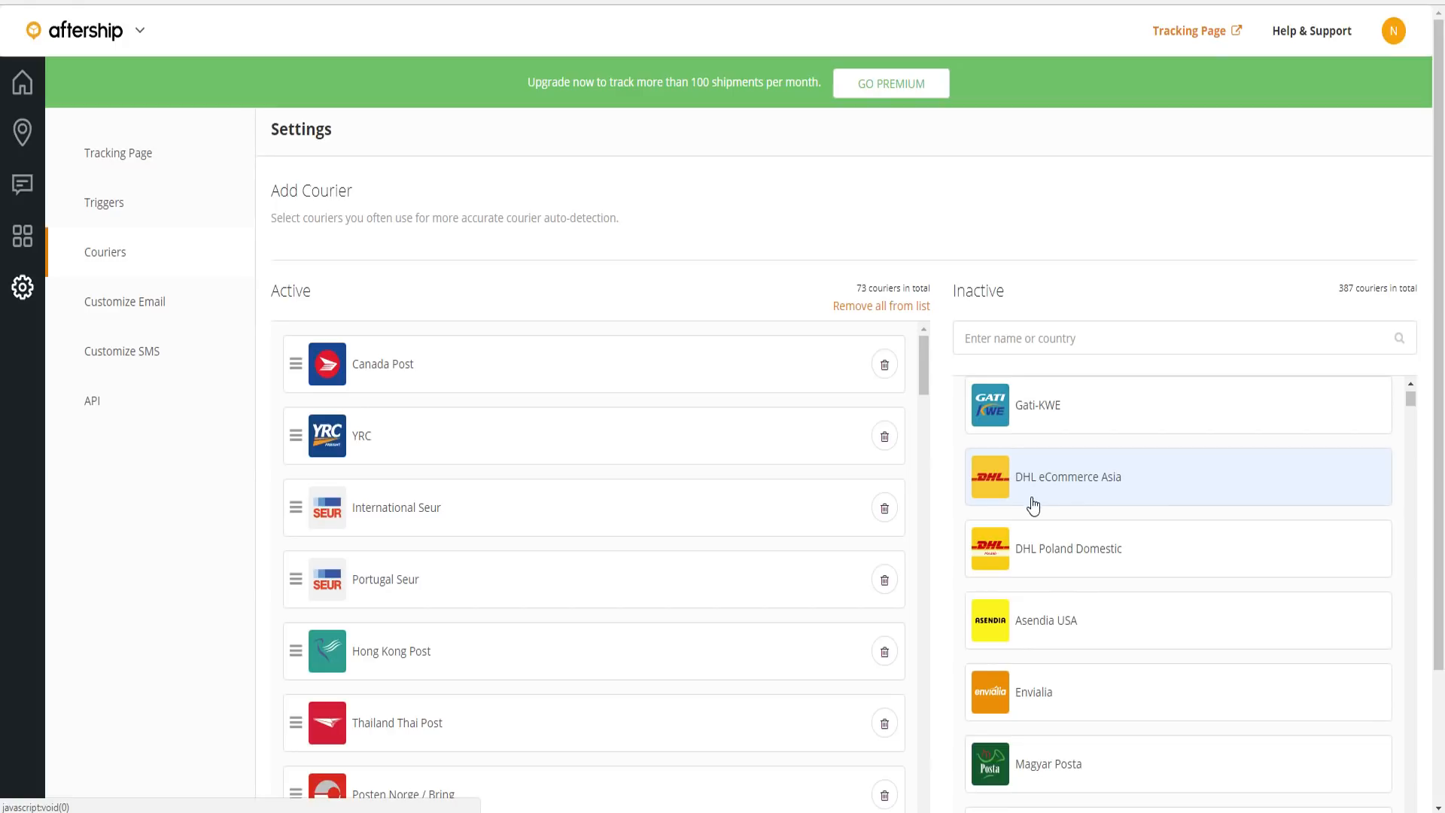
{"action": "scroll", "coordinate": [519, 497], "scroll_direction": "down", "scroll_amount": 1}
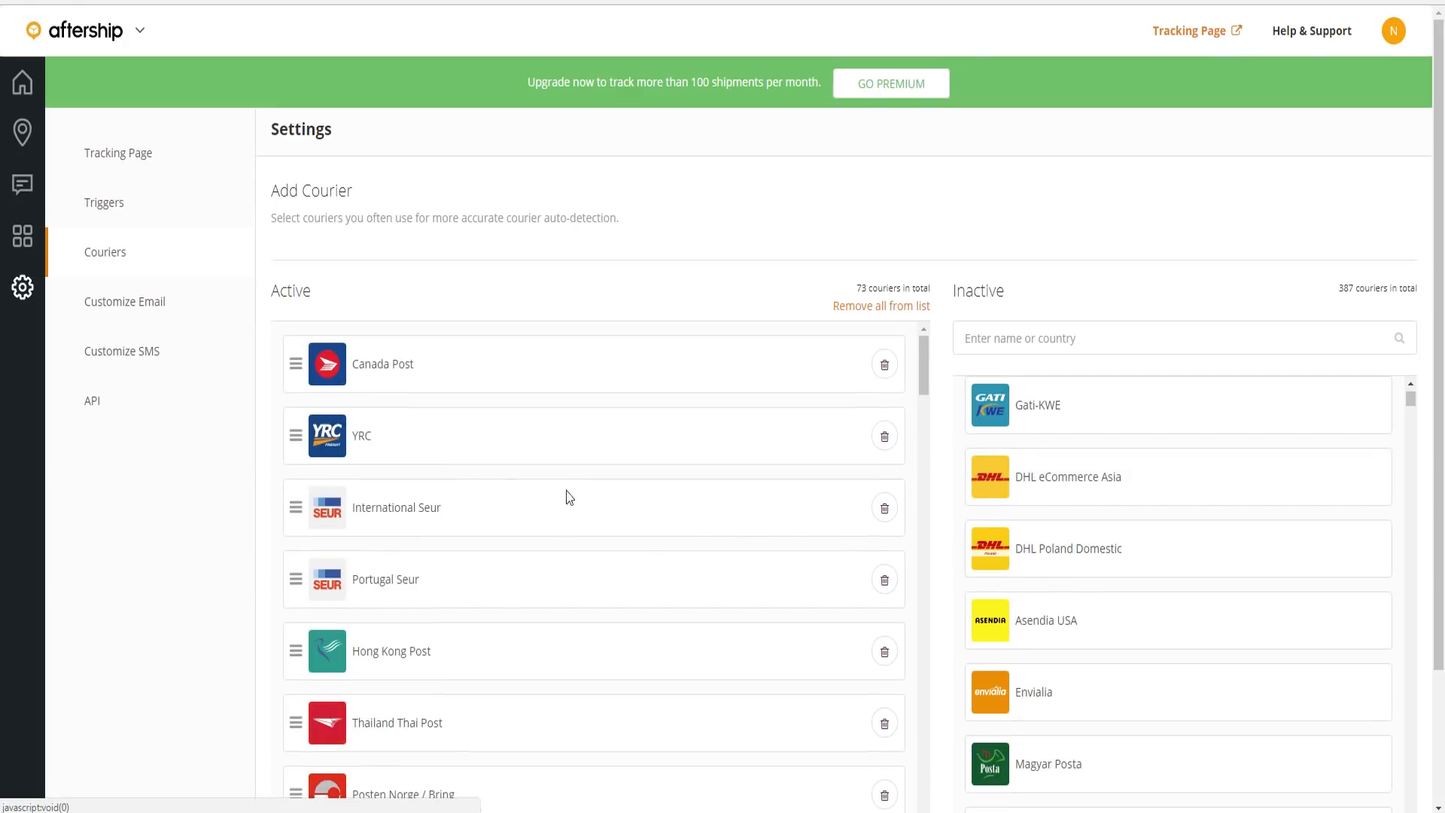
{"action": "scroll", "coordinate": [510, 482], "scroll_direction": "up", "scroll_amount": 1}
{"action": "scroll", "coordinate": [451, 500], "scroll_direction": "down", "scroll_amount": 3}
{"action": "scroll", "coordinate": [414, 595], "scroll_direction": "down", "scroll_amount": 3}
{"action": "scroll", "coordinate": [424, 656], "scroll_direction": "down", "scroll_amount": 9}
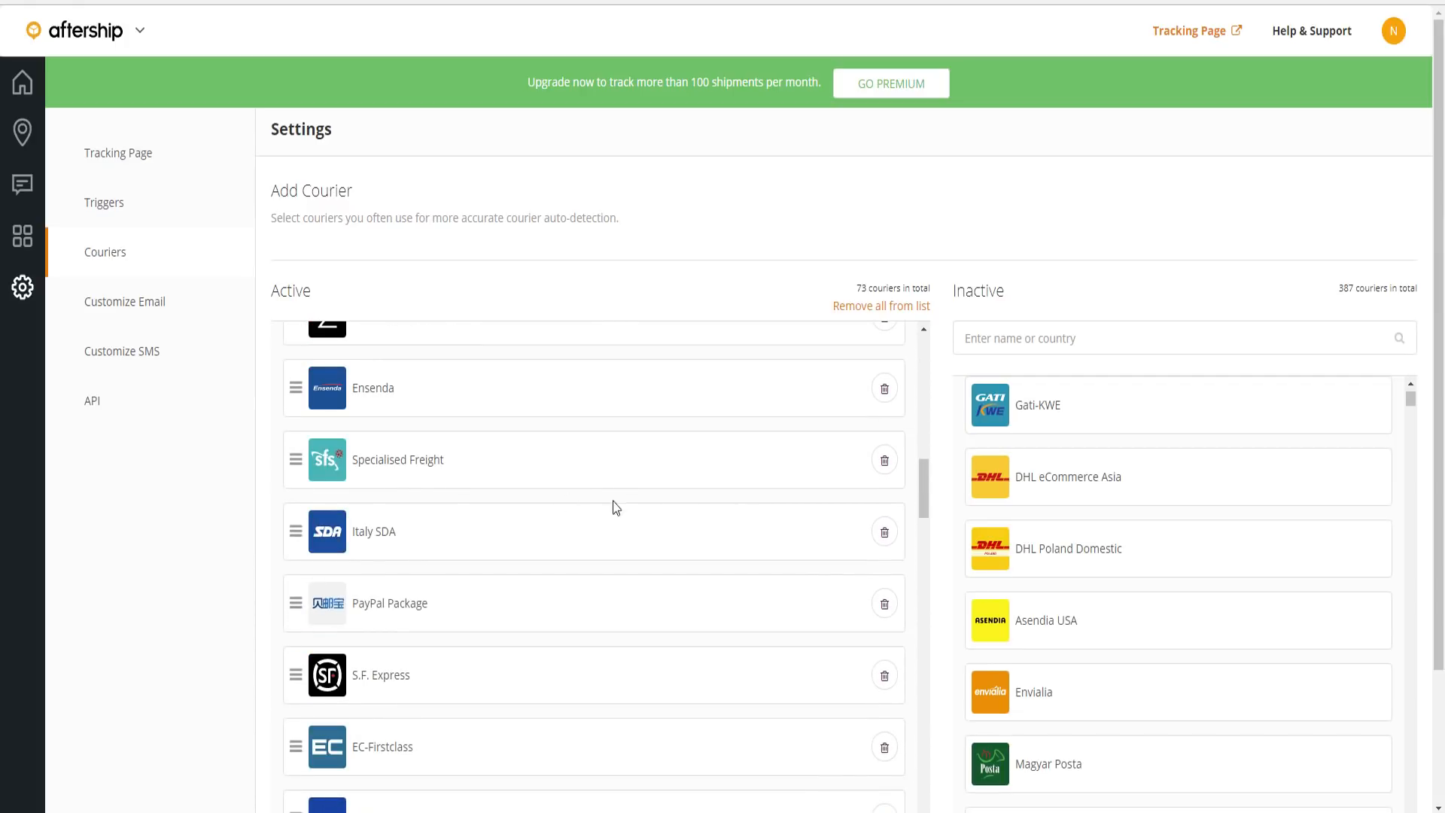
{"action": "scroll", "coordinate": [604, 533], "scroll_direction": "down", "scroll_amount": 4}
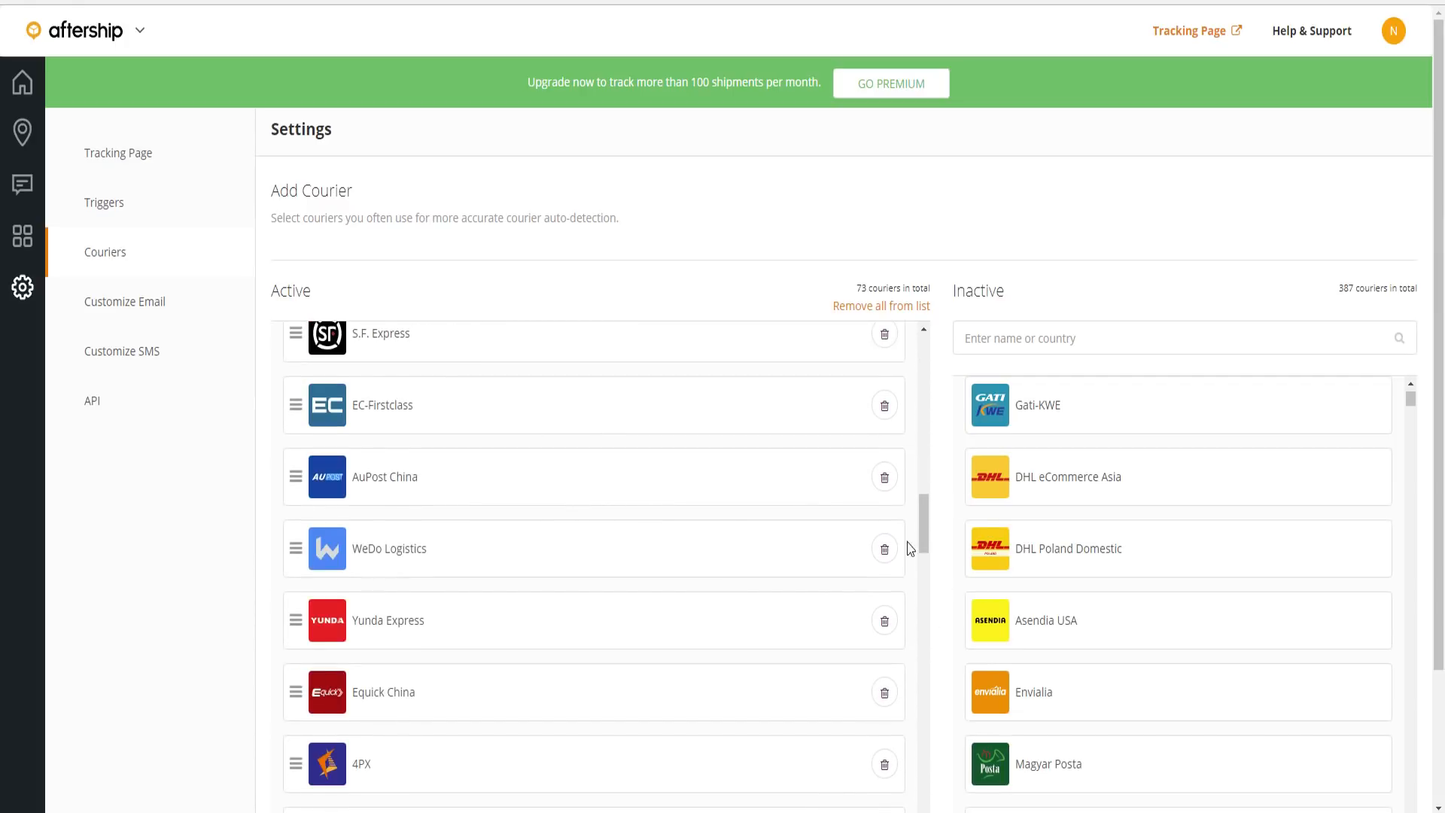
- Open the Customize Email settings and look through the Info Received, In Transit and Out For Delivery email templates
{"action": "left_click", "coordinate": [143, 318]}
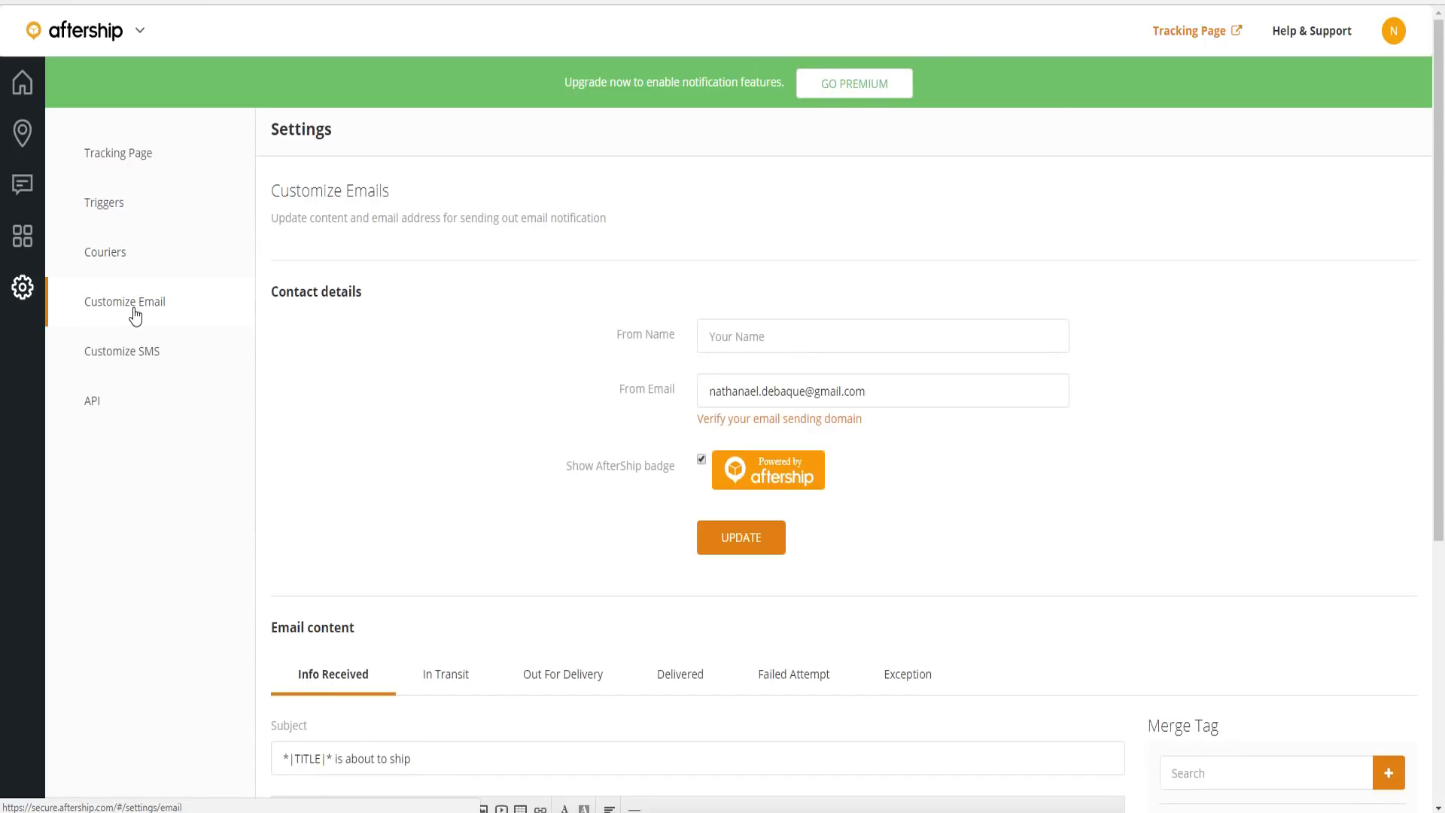
{"action": "scroll", "coordinate": [135, 316], "scroll_direction": "down", "scroll_amount": 3}
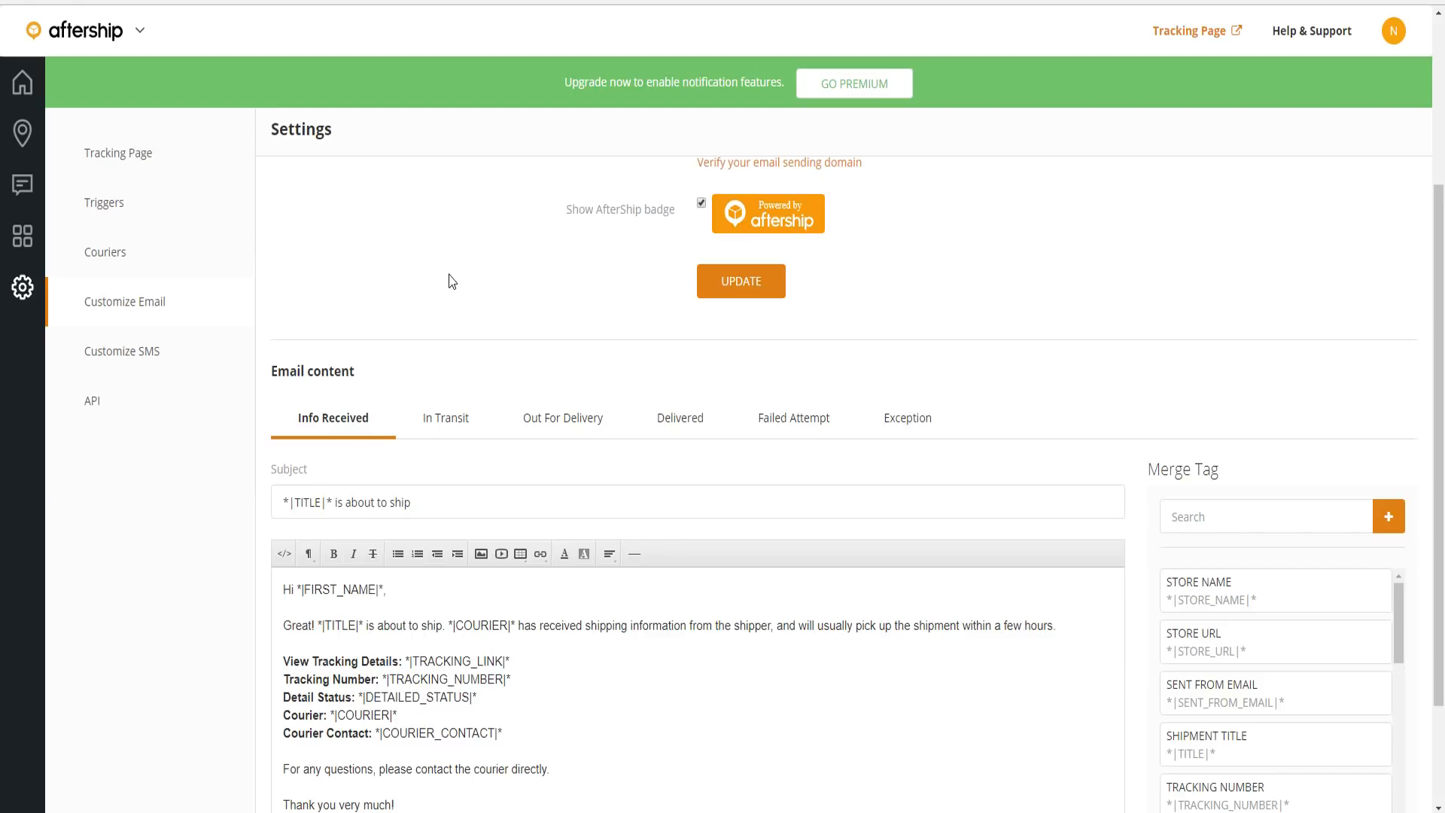
{"action": "scroll", "coordinate": [442, 273], "scroll_direction": "down", "scroll_amount": 2}
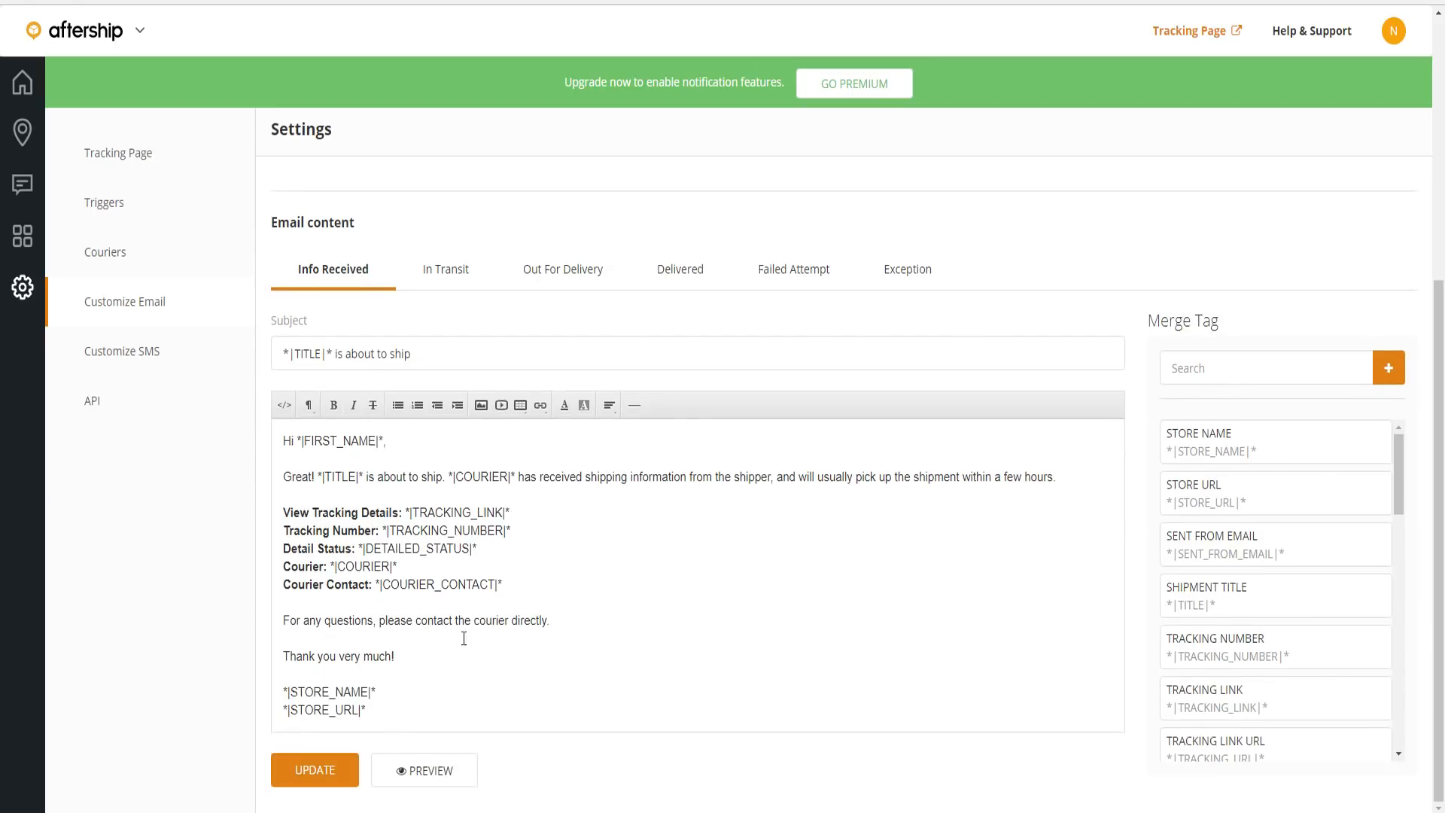
{"action": "left_click", "coordinate": [429, 269]}
{"action": "left_click", "coordinate": [576, 280]}
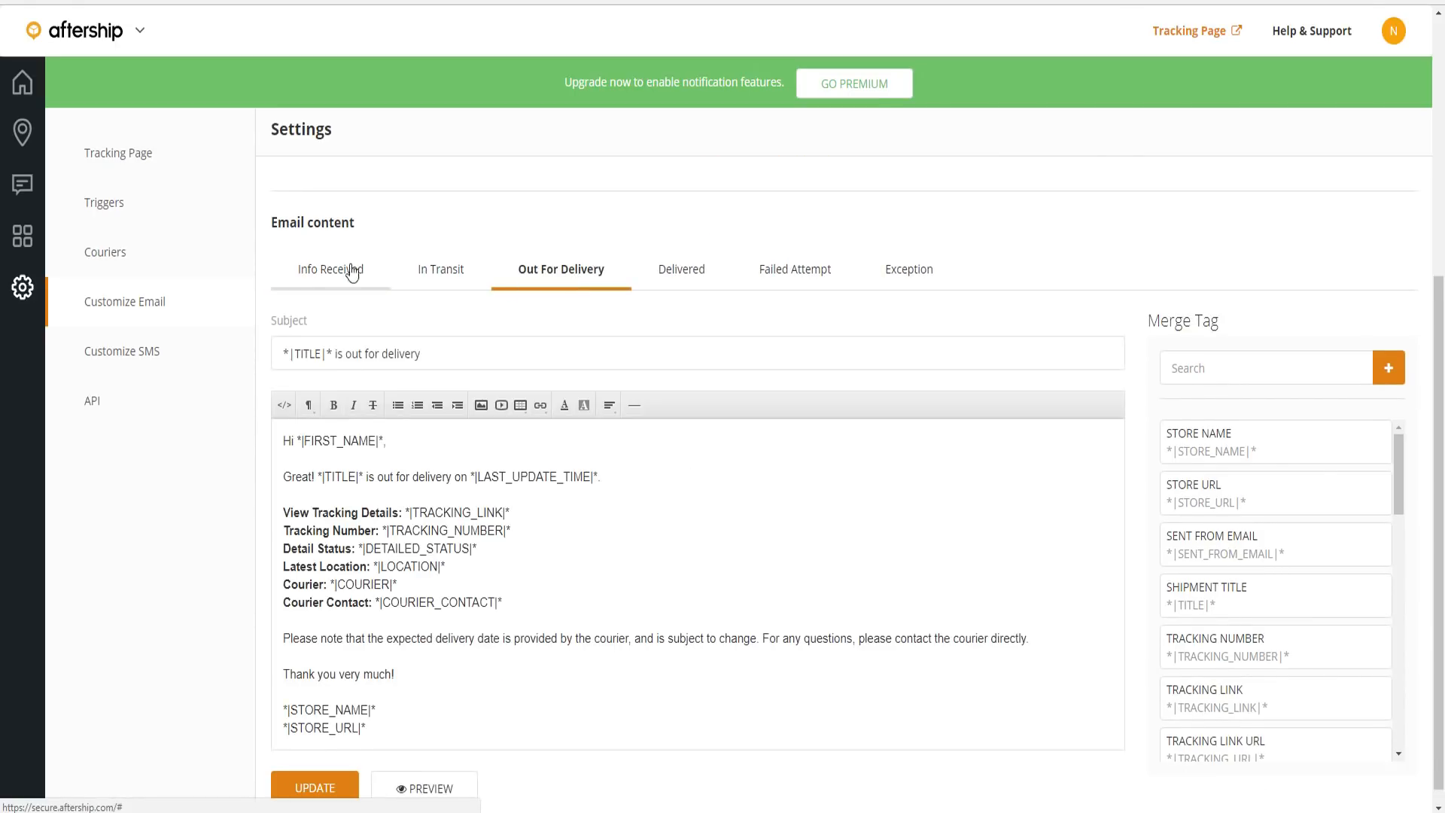
{"action": "left_click", "coordinate": [346, 272]}
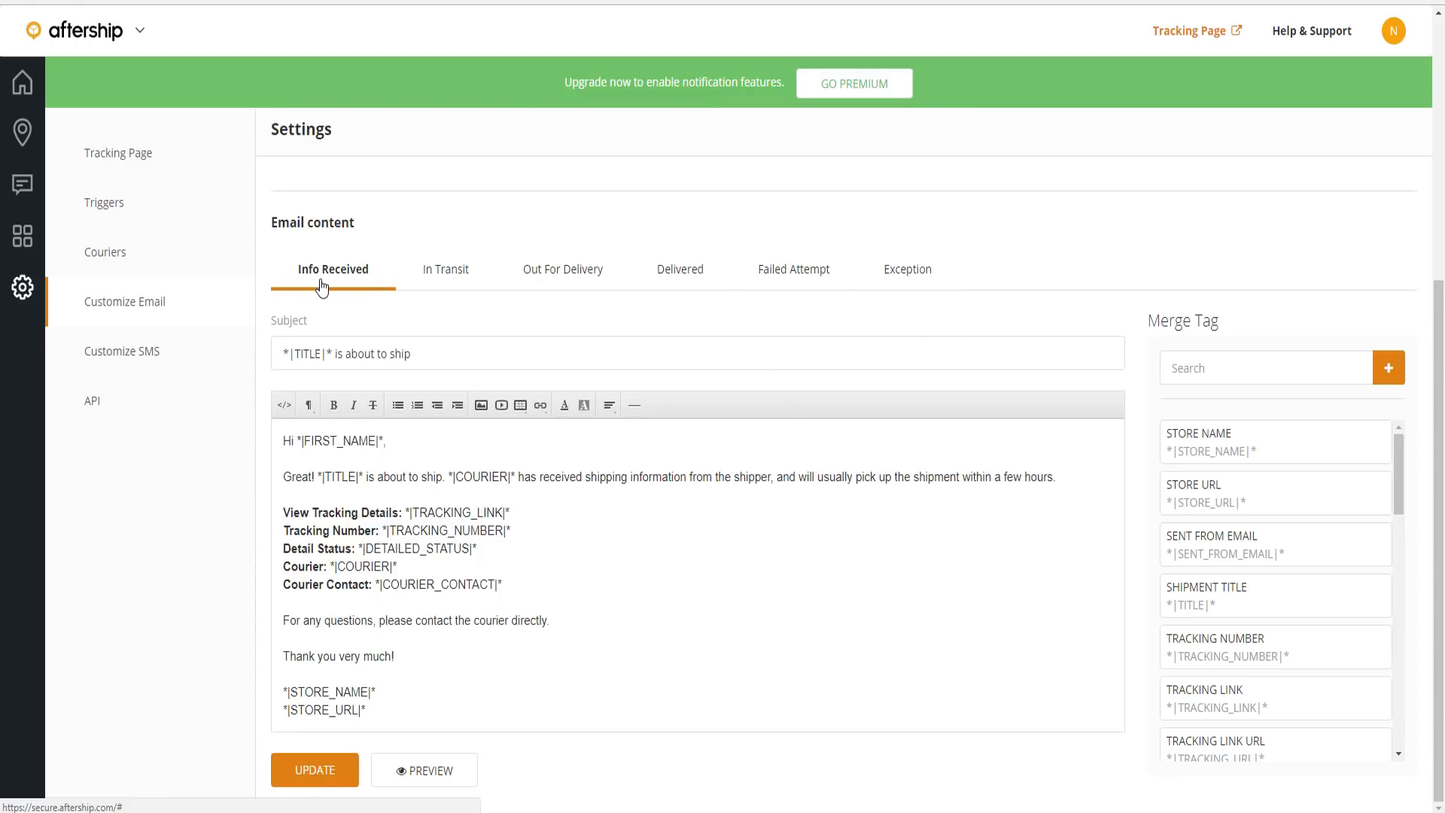
{"action": "left_click", "coordinate": [437, 621]}
- Examine the email templates from In Transit through Exception, and return to the Info Received template
{"action": "left_click", "coordinate": [455, 278]}
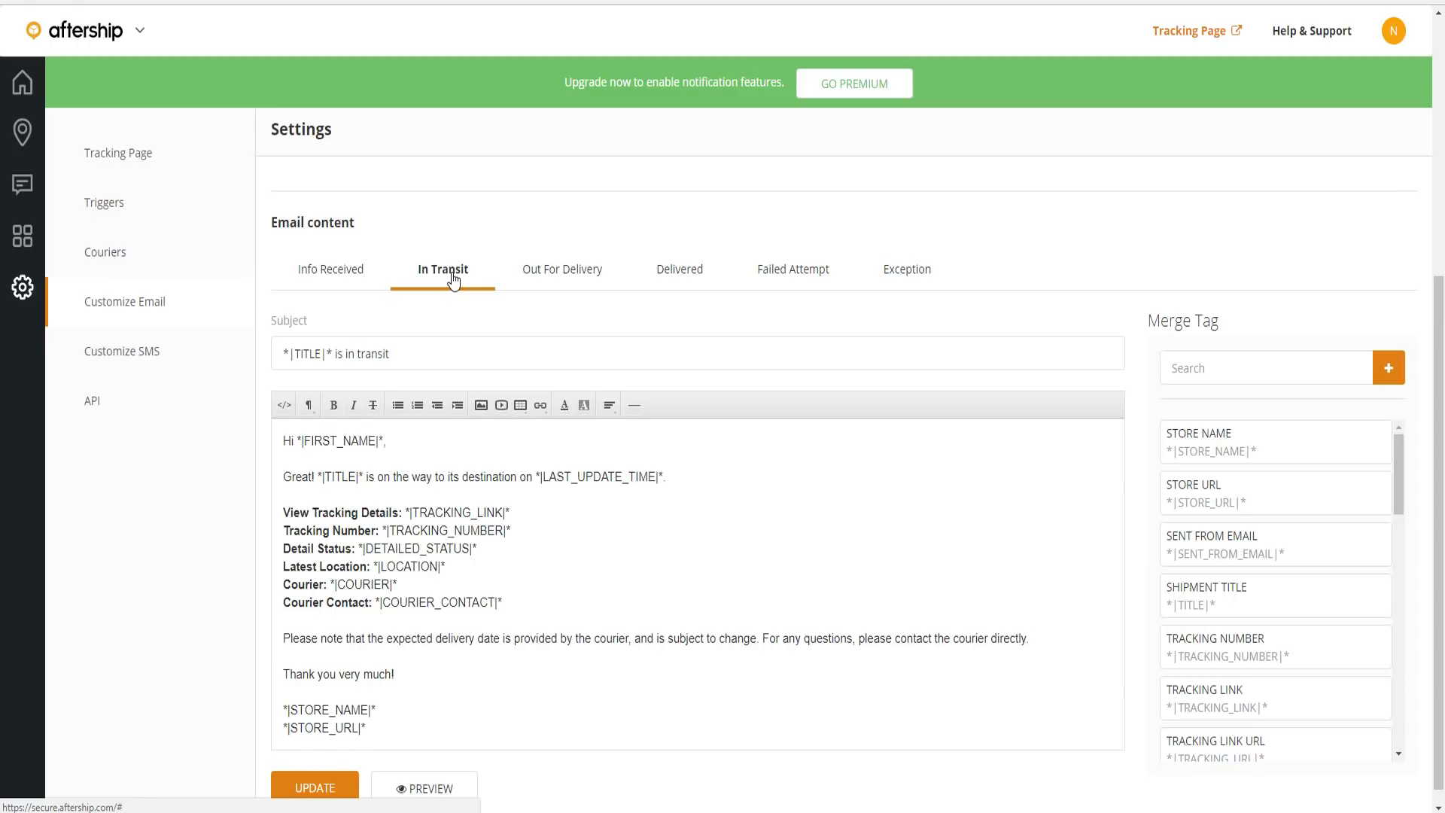
{"action": "left_click", "coordinate": [580, 293]}
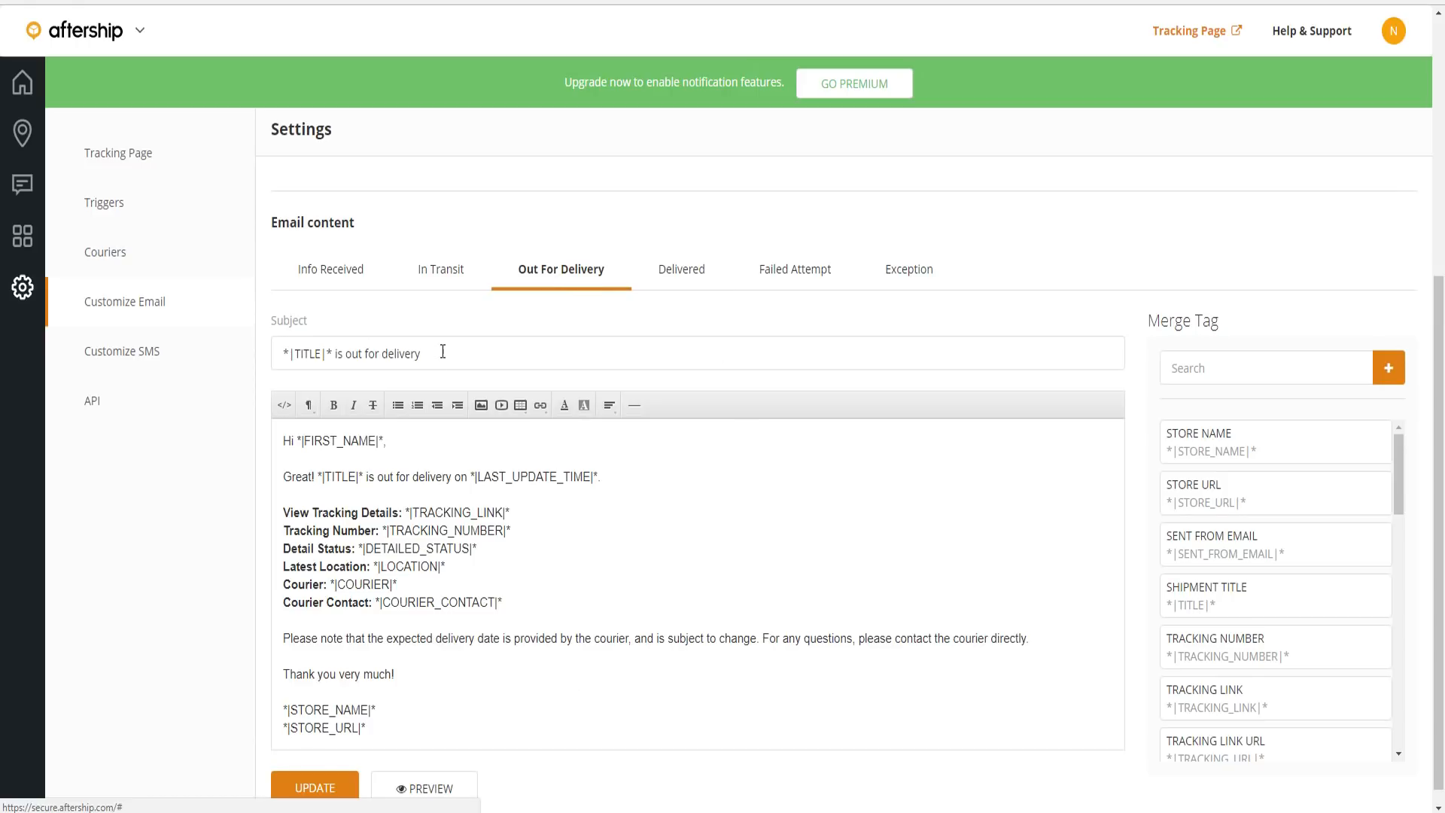
{"action": "scroll", "coordinate": [472, 540], "scroll_direction": "down", "scroll_amount": 1}
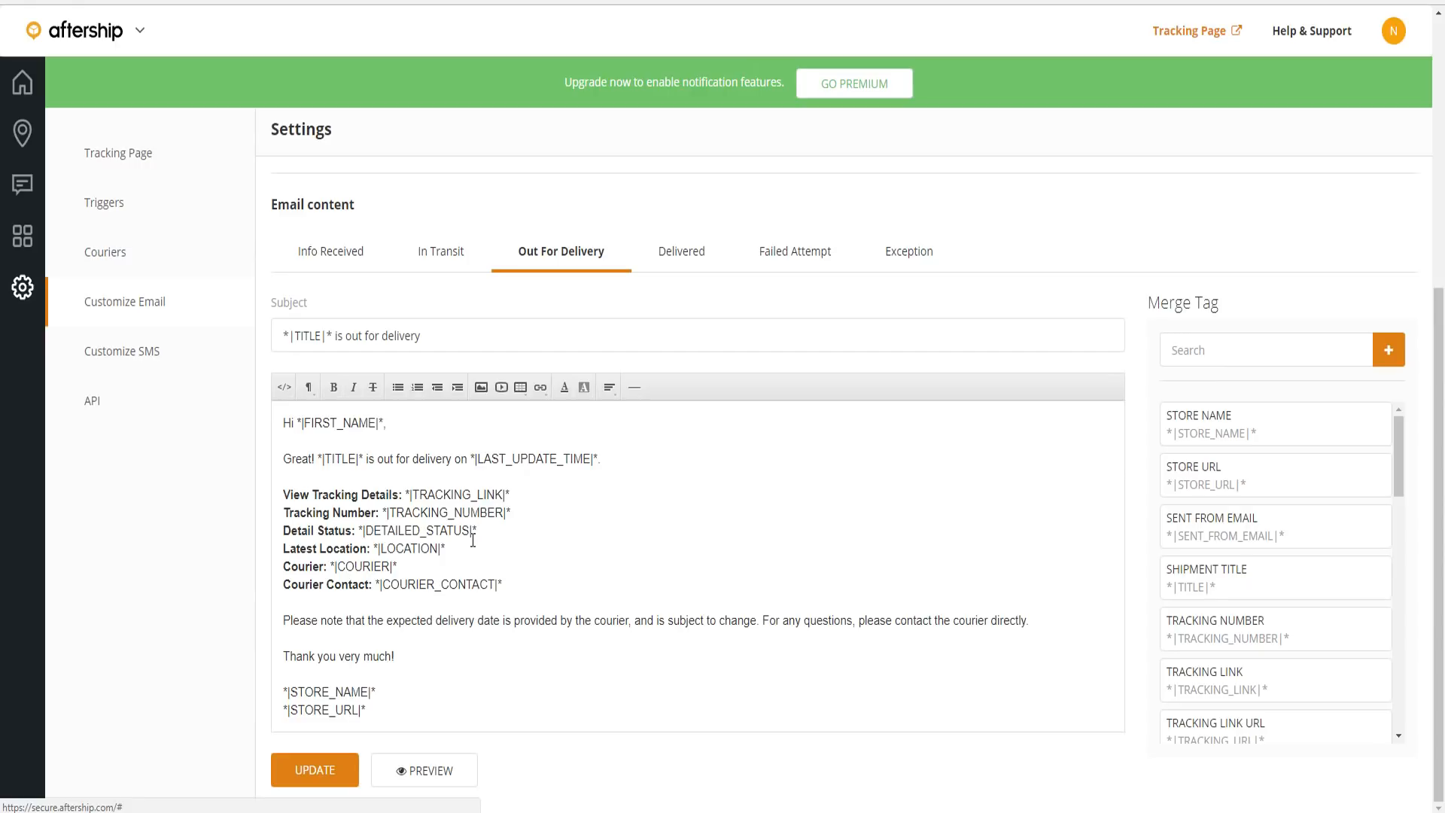
{"action": "scroll", "coordinate": [473, 540], "scroll_direction": "up", "scroll_amount": 2}
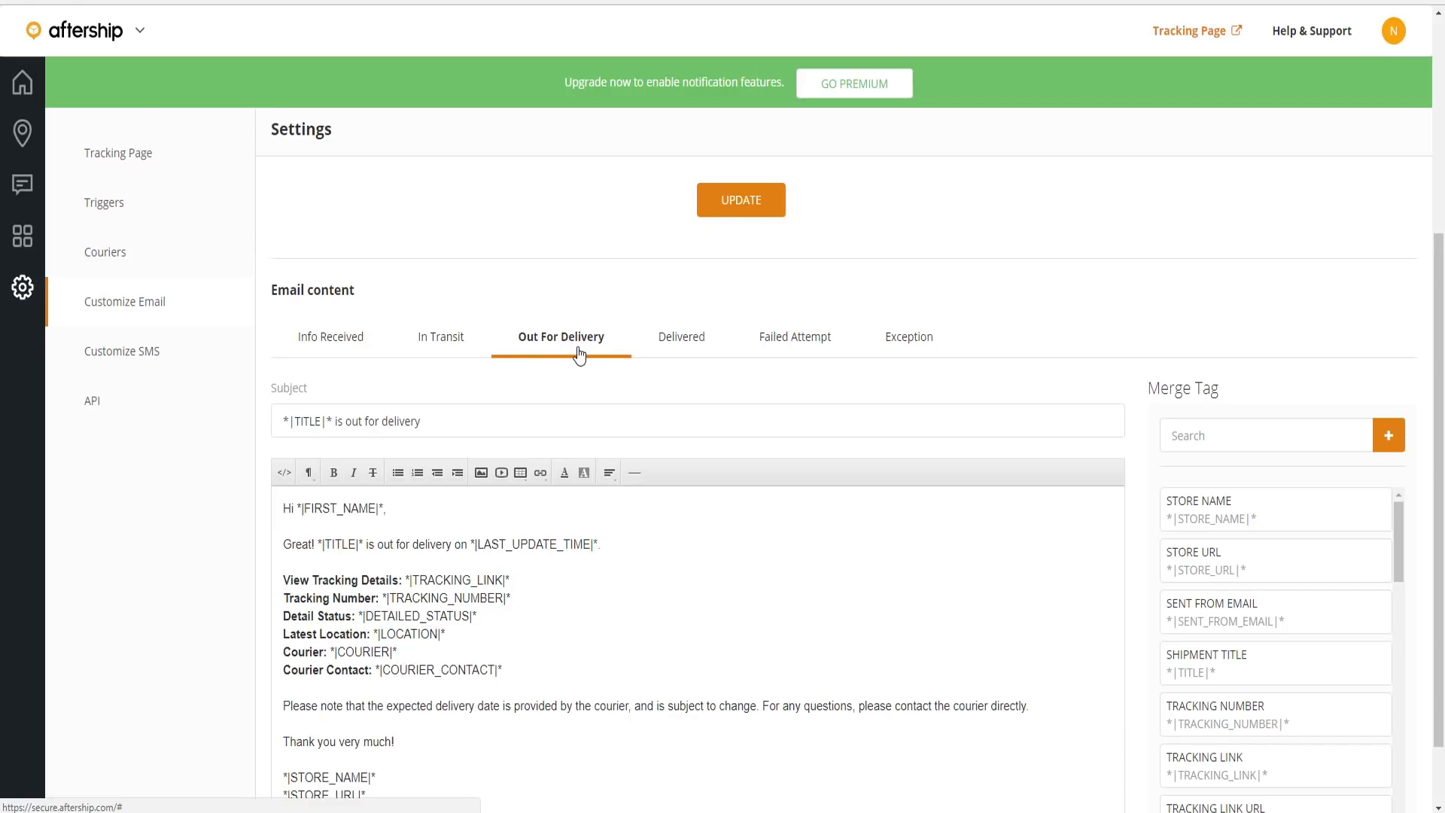
{"action": "left_click", "coordinate": [681, 338]}
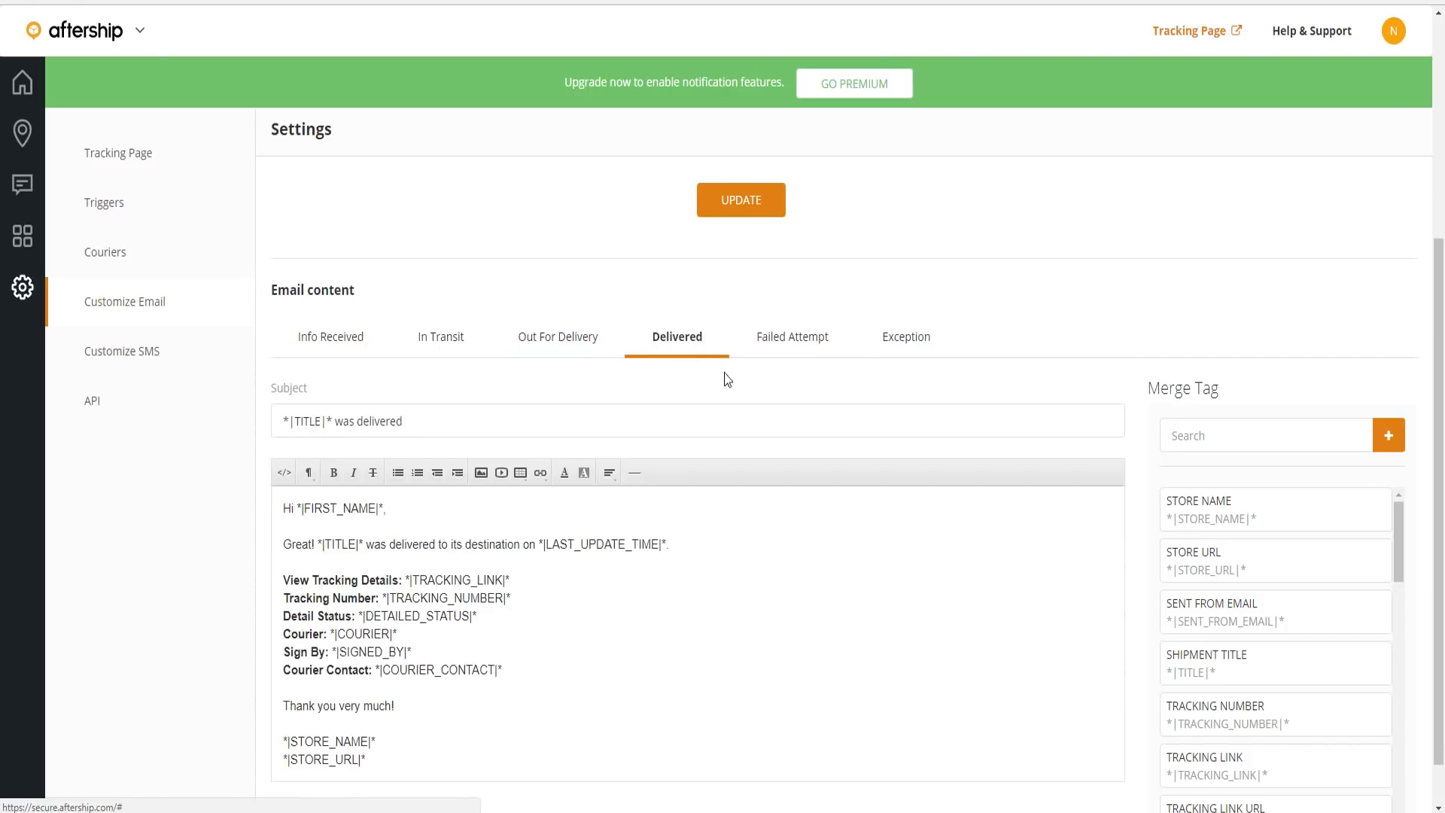
{"action": "left_click", "coordinate": [793, 348]}
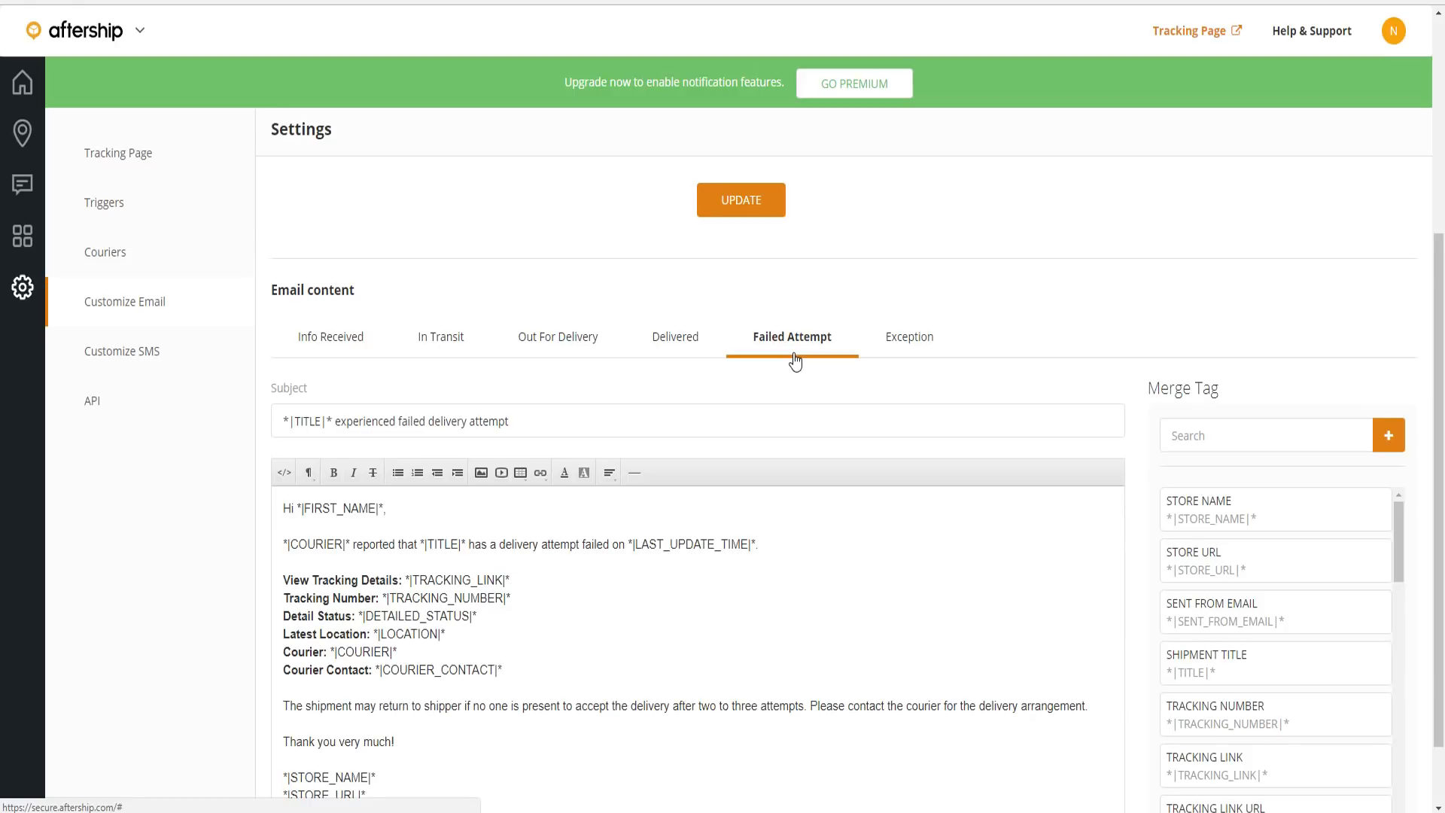
{"action": "left_click", "coordinate": [576, 587]}
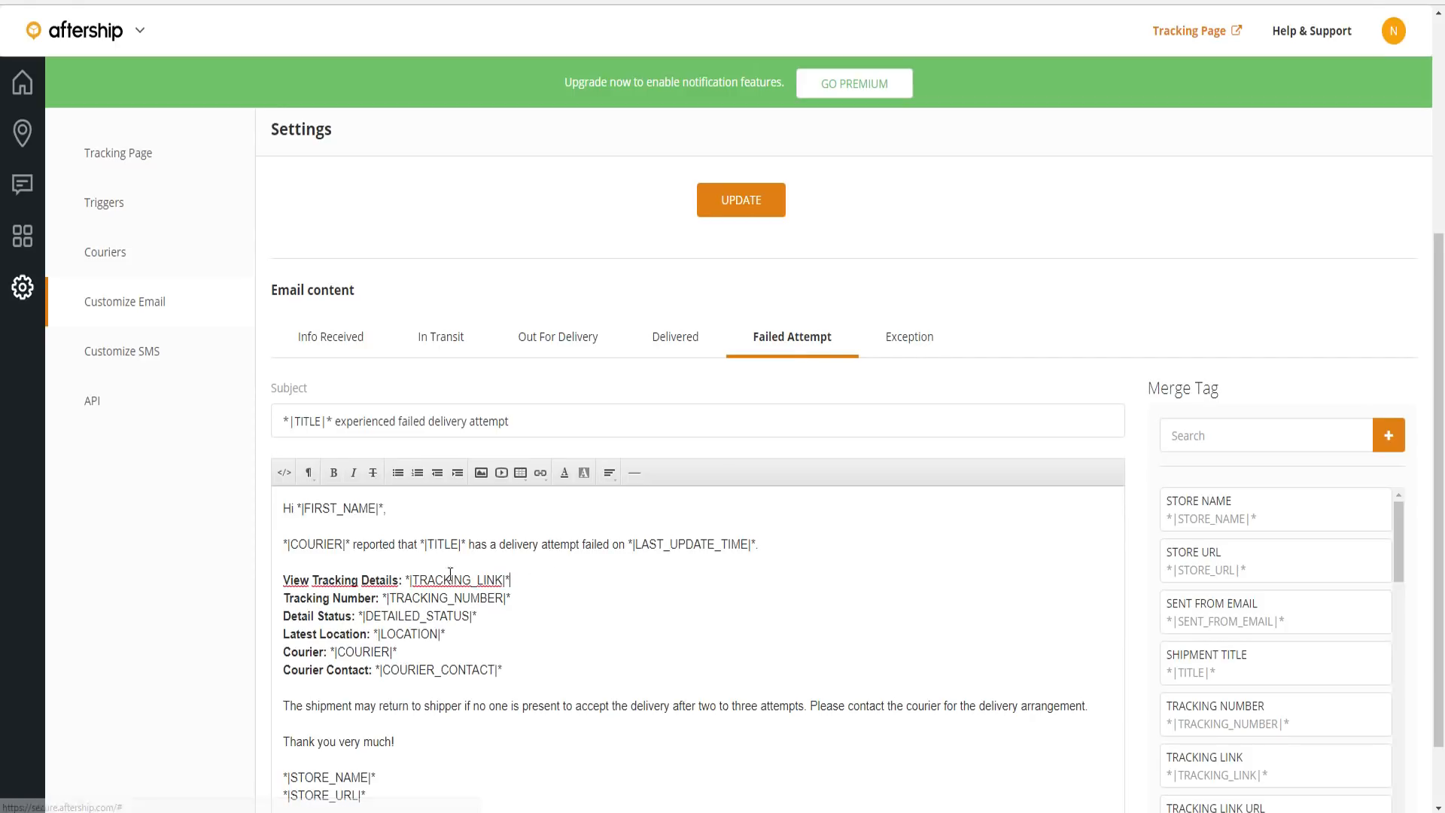
{"action": "left_click", "coordinate": [894, 351]}
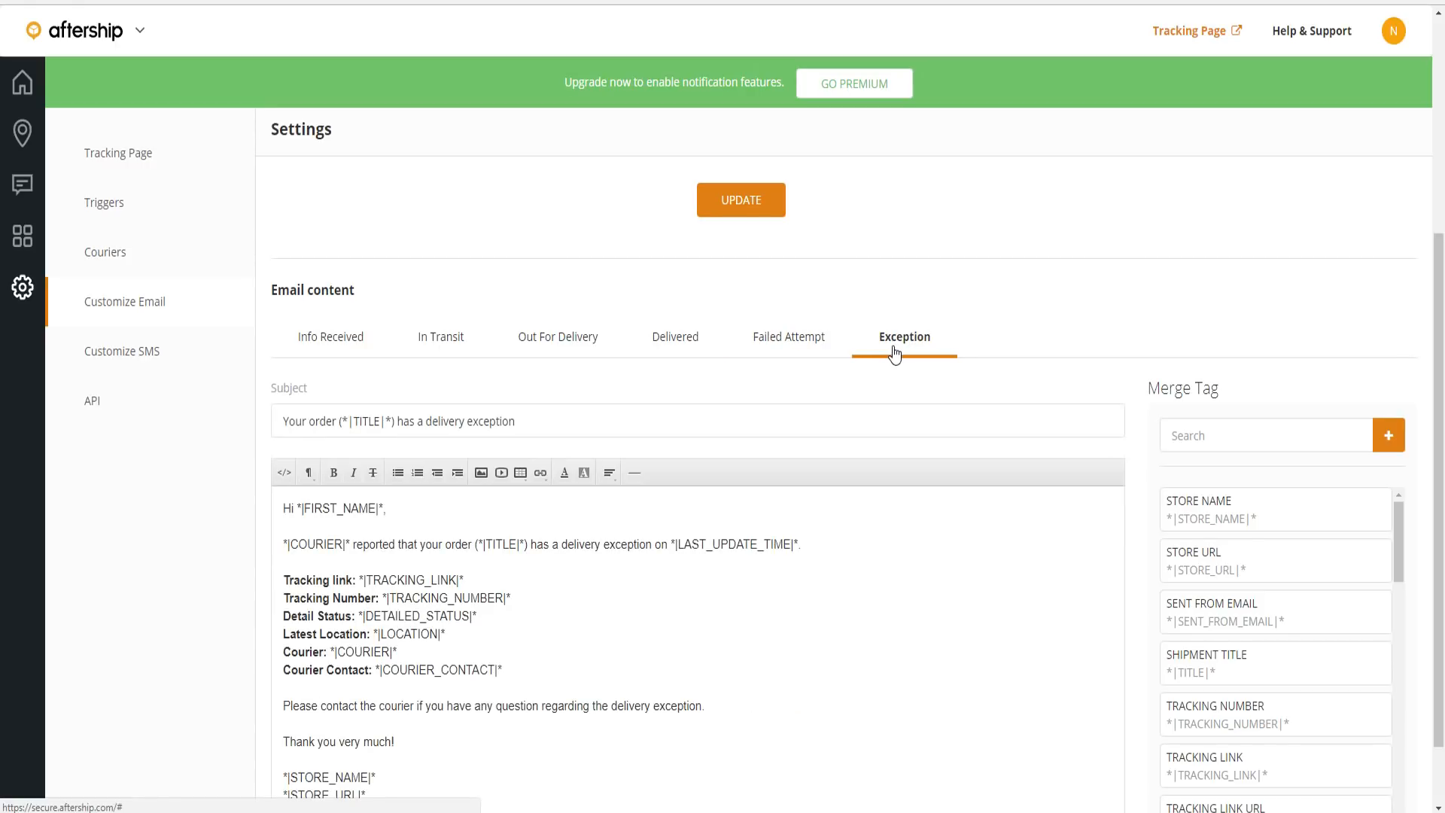
{"action": "left_click", "coordinate": [387, 355]}
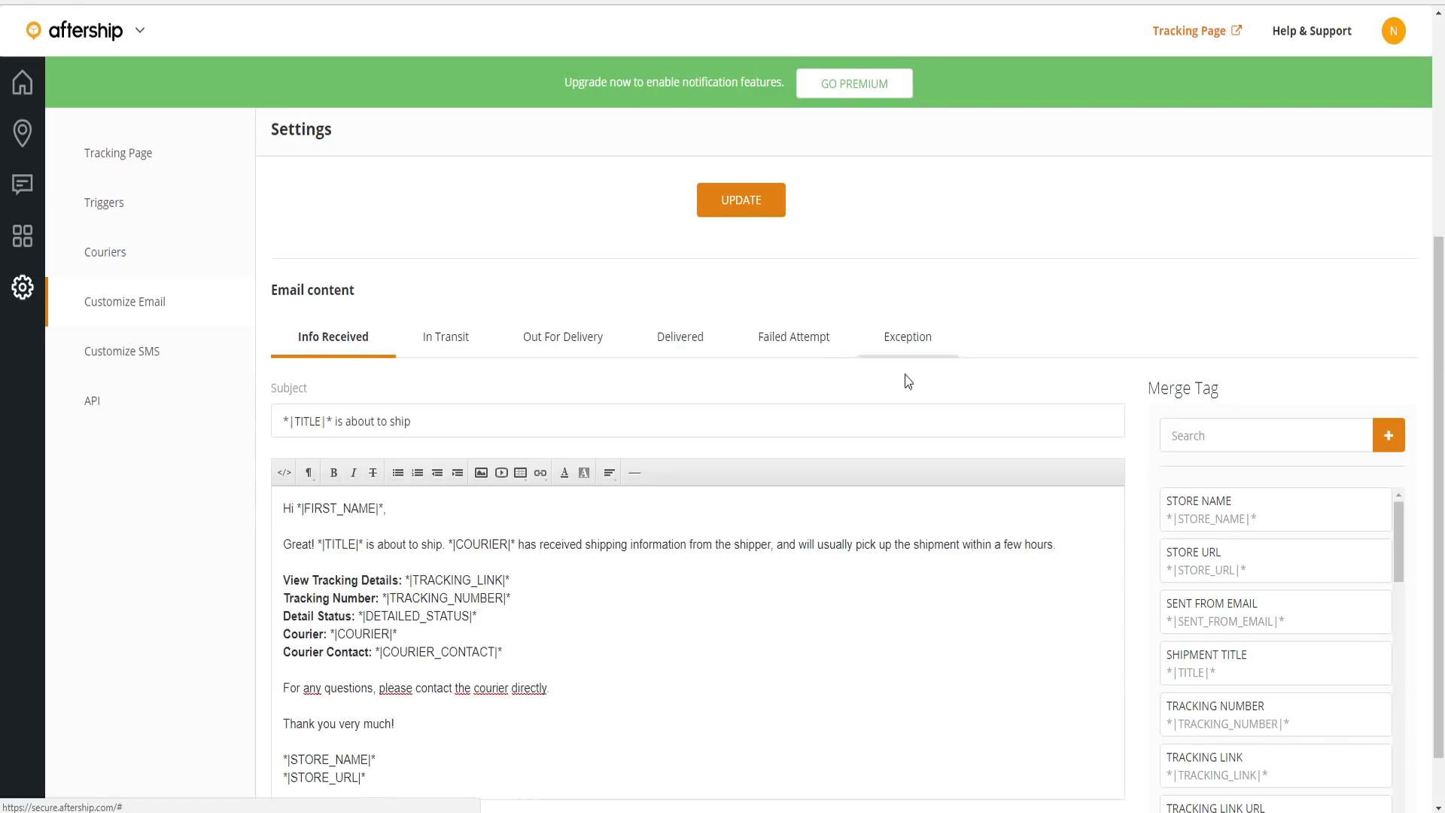
- Open the Customize SMS settings and review the Info Received, In Transit, Out For Delivery, Delivered and Failed Attempt messages
{"action": "left_click", "coordinate": [152, 359]}
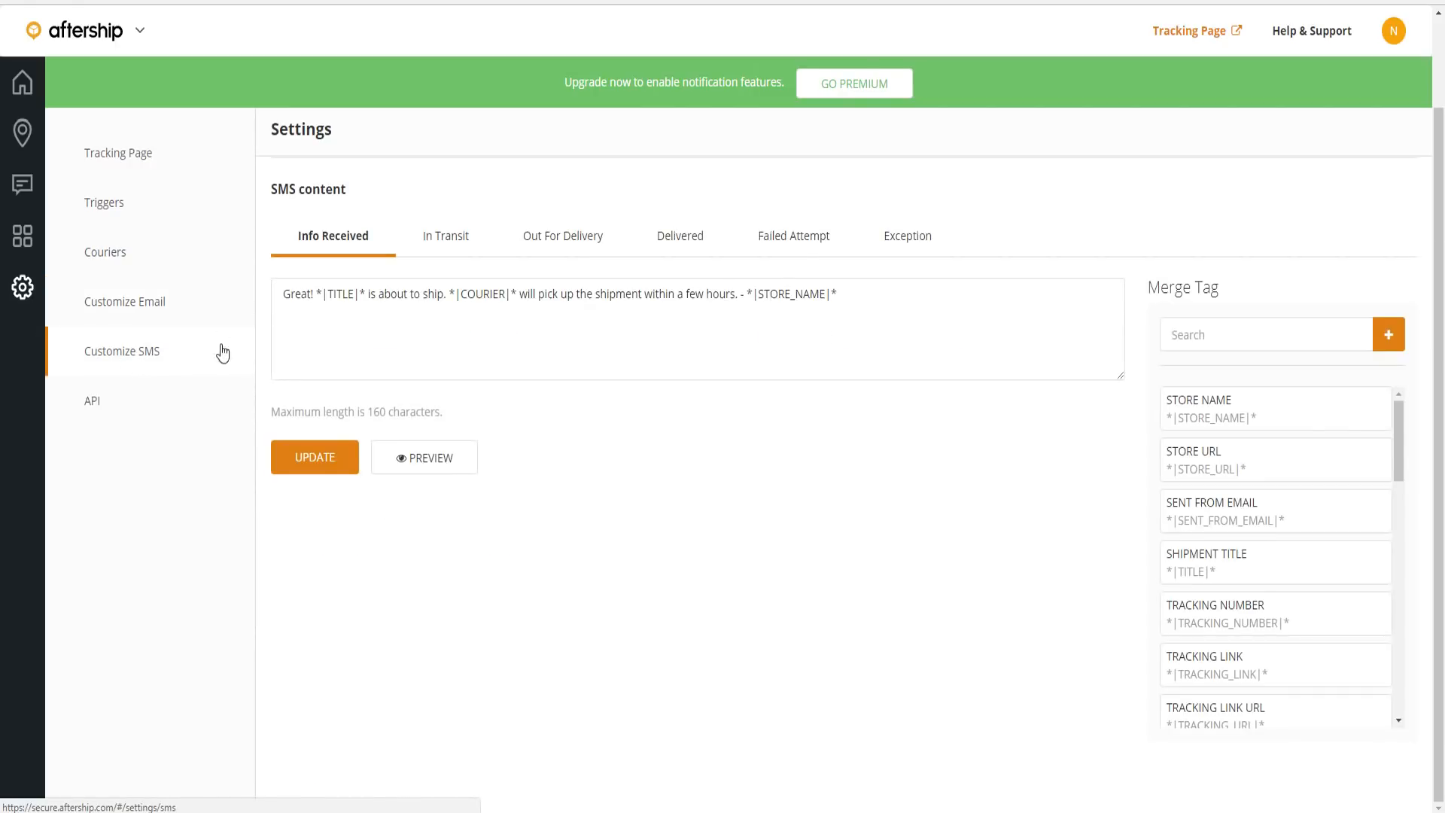
{"action": "left_click", "coordinate": [450, 247]}
{"action": "left_click", "coordinate": [572, 244]}
{"action": "left_click", "coordinate": [678, 242]}
{"action": "left_click", "coordinate": [783, 243]}
{"action": "left_click", "coordinate": [343, 243]}
{"action": "left_click_drag", "start_coordinate": [438, 303], "coordinate": [364, 300]}
{"action": "left_click", "coordinate": [327, 300]}
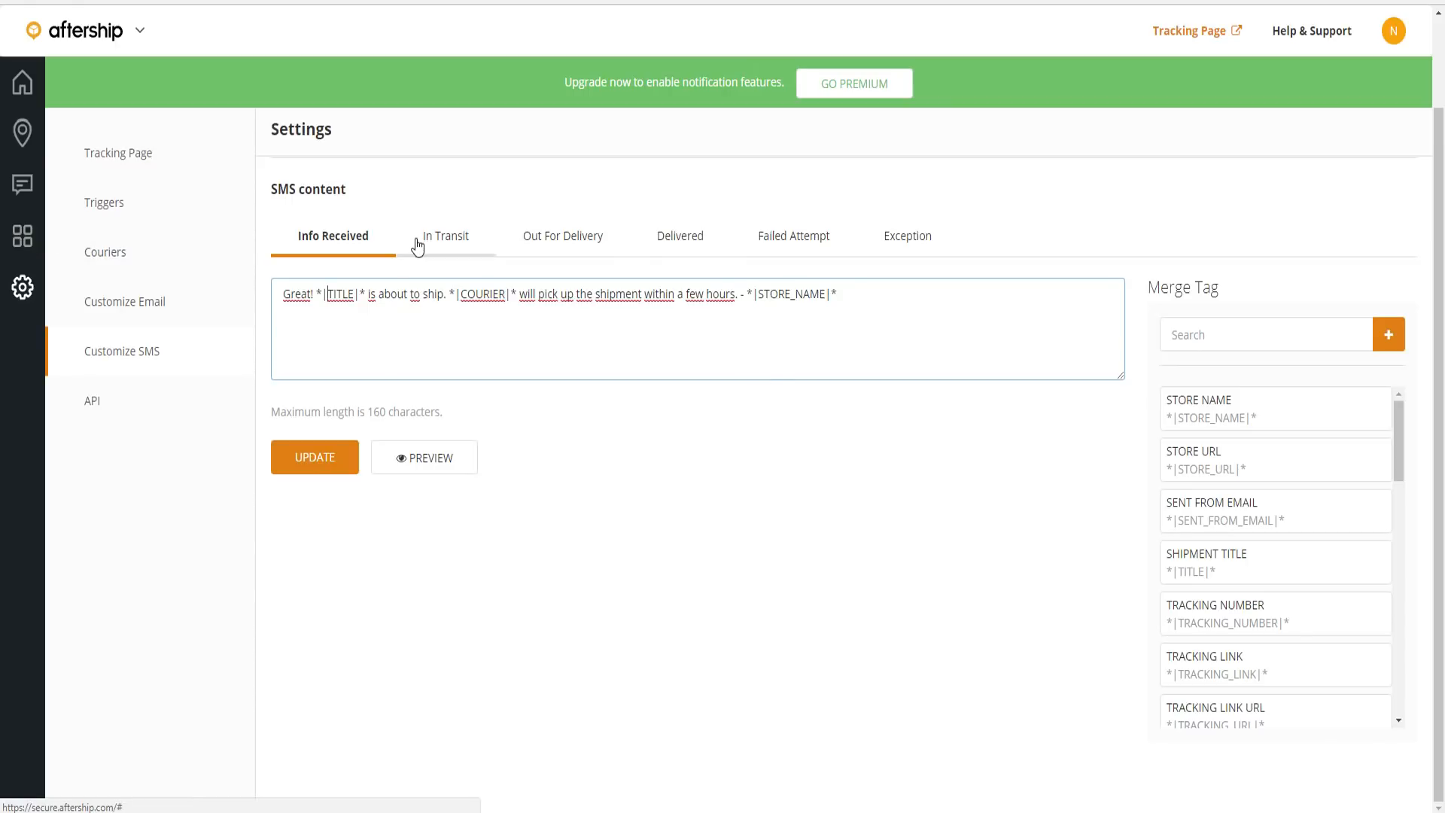
- Open the Track Button app and examine the tracking widget preview and its customization options
{"action": "left_click", "coordinate": [23, 240]}
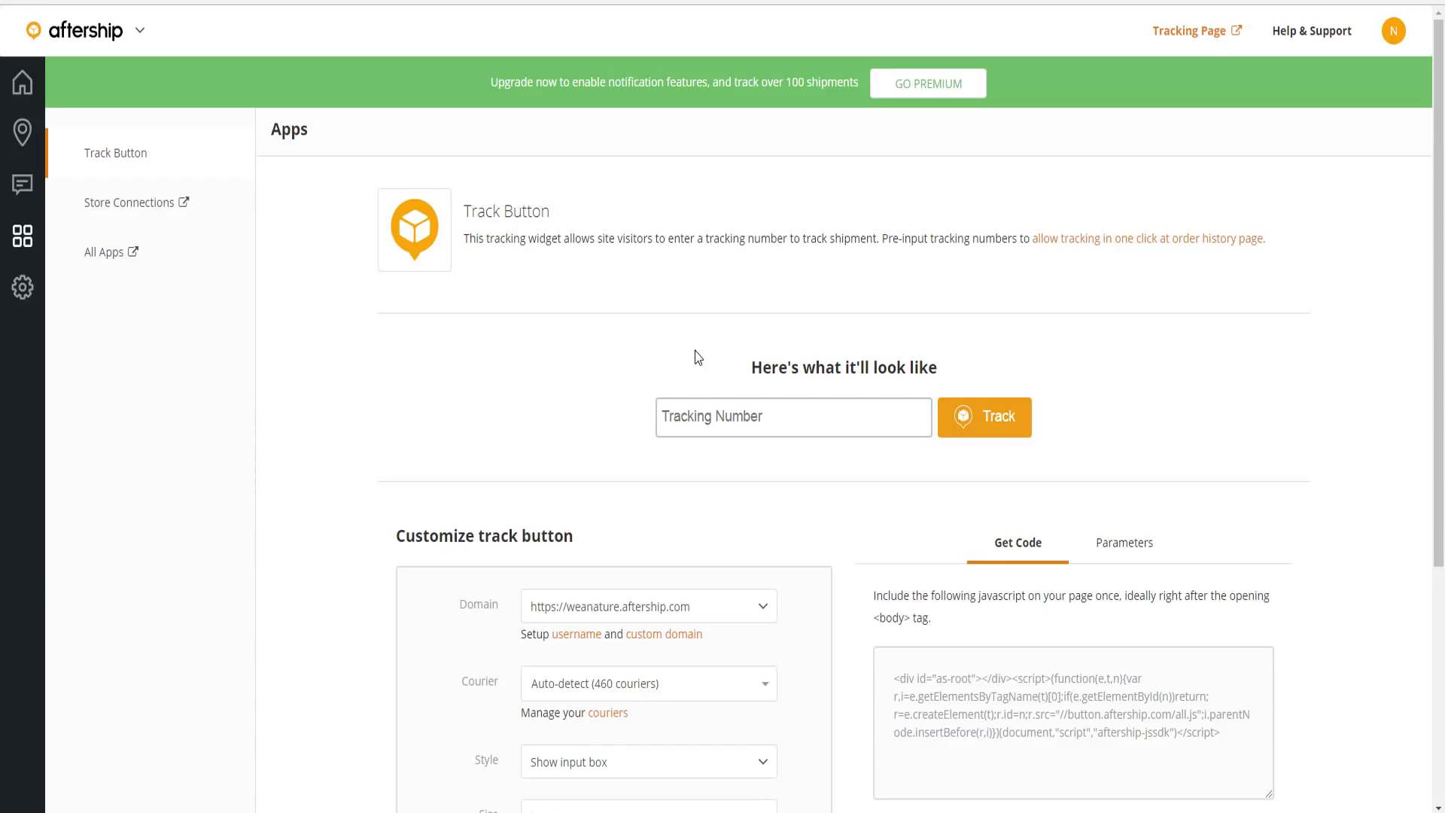
{"action": "left_click_drag", "start_coordinate": [748, 379], "coordinate": [978, 380]}
{"action": "left_click", "coordinate": [717, 400]}
{"action": "left_click", "coordinate": [762, 423]}
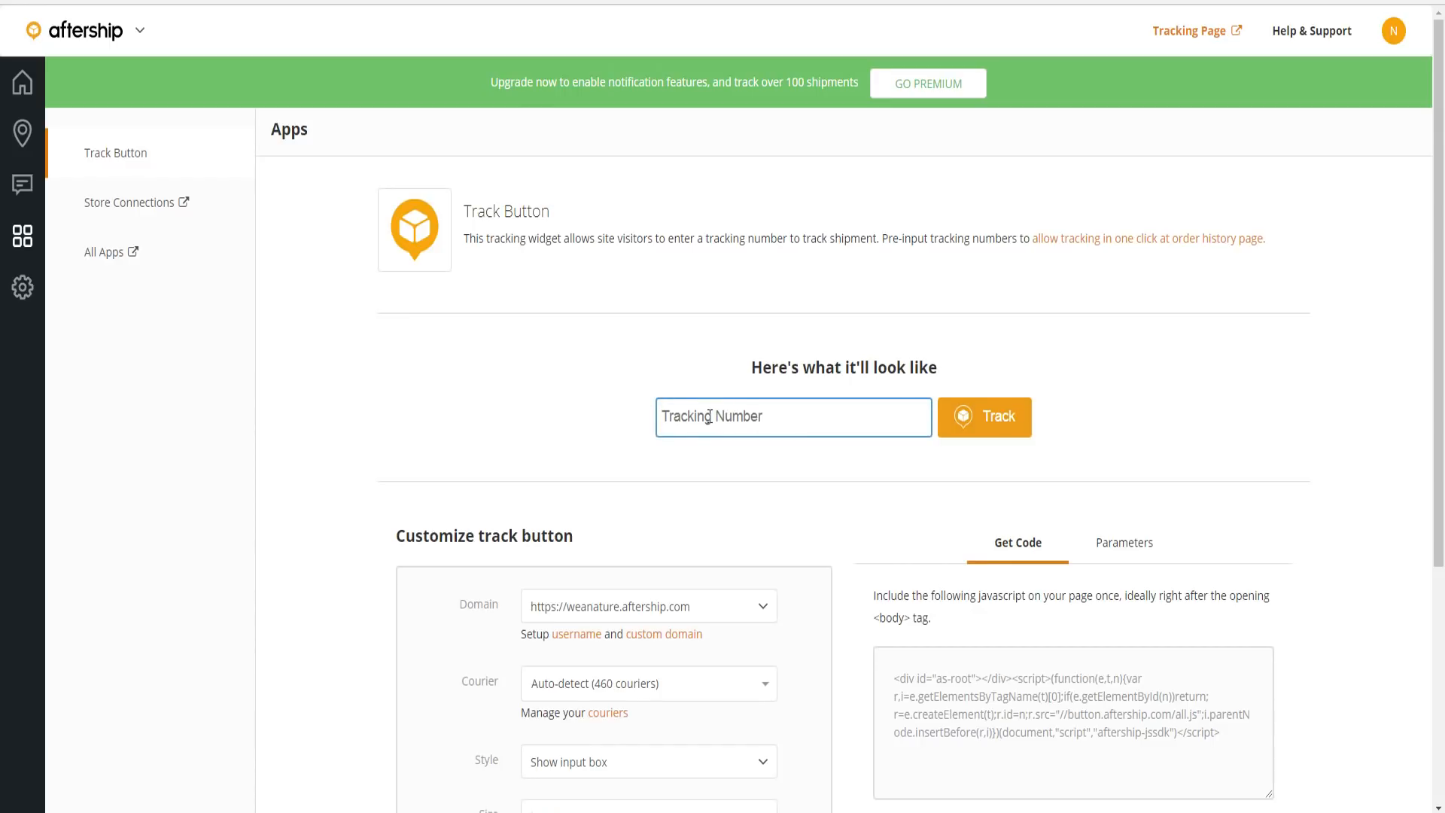
{"action": "scroll", "coordinate": [677, 461], "scroll_direction": "down", "scroll_amount": 2}
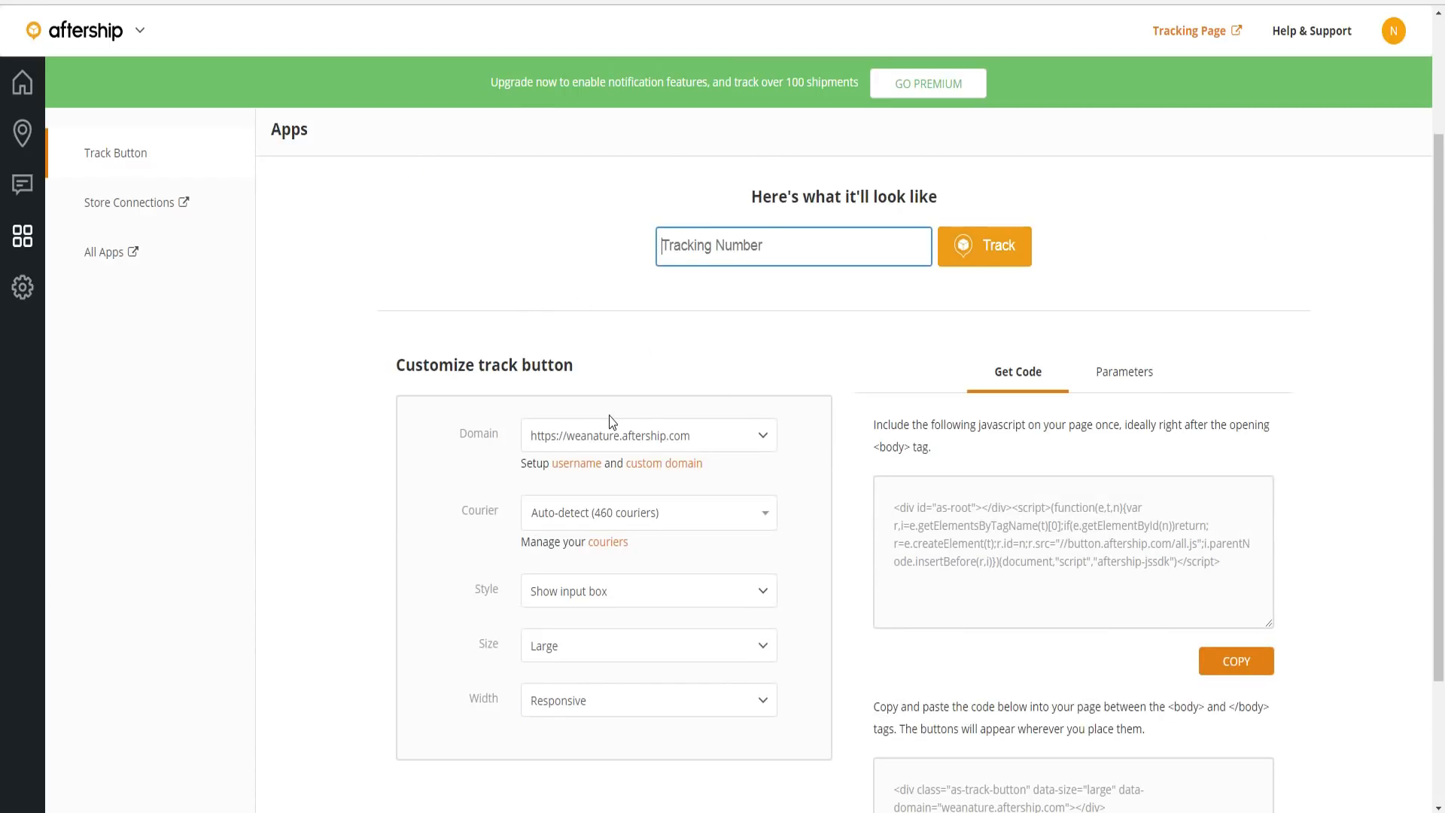
{"action": "scroll", "coordinate": [612, 421], "scroll_direction": "down", "scroll_amount": 1}
- Review the track button's domain and courier choices, selecting Auto-detect as the courier
{"action": "left_click", "coordinate": [590, 361]}
{"action": "left_click", "coordinate": [576, 374]}
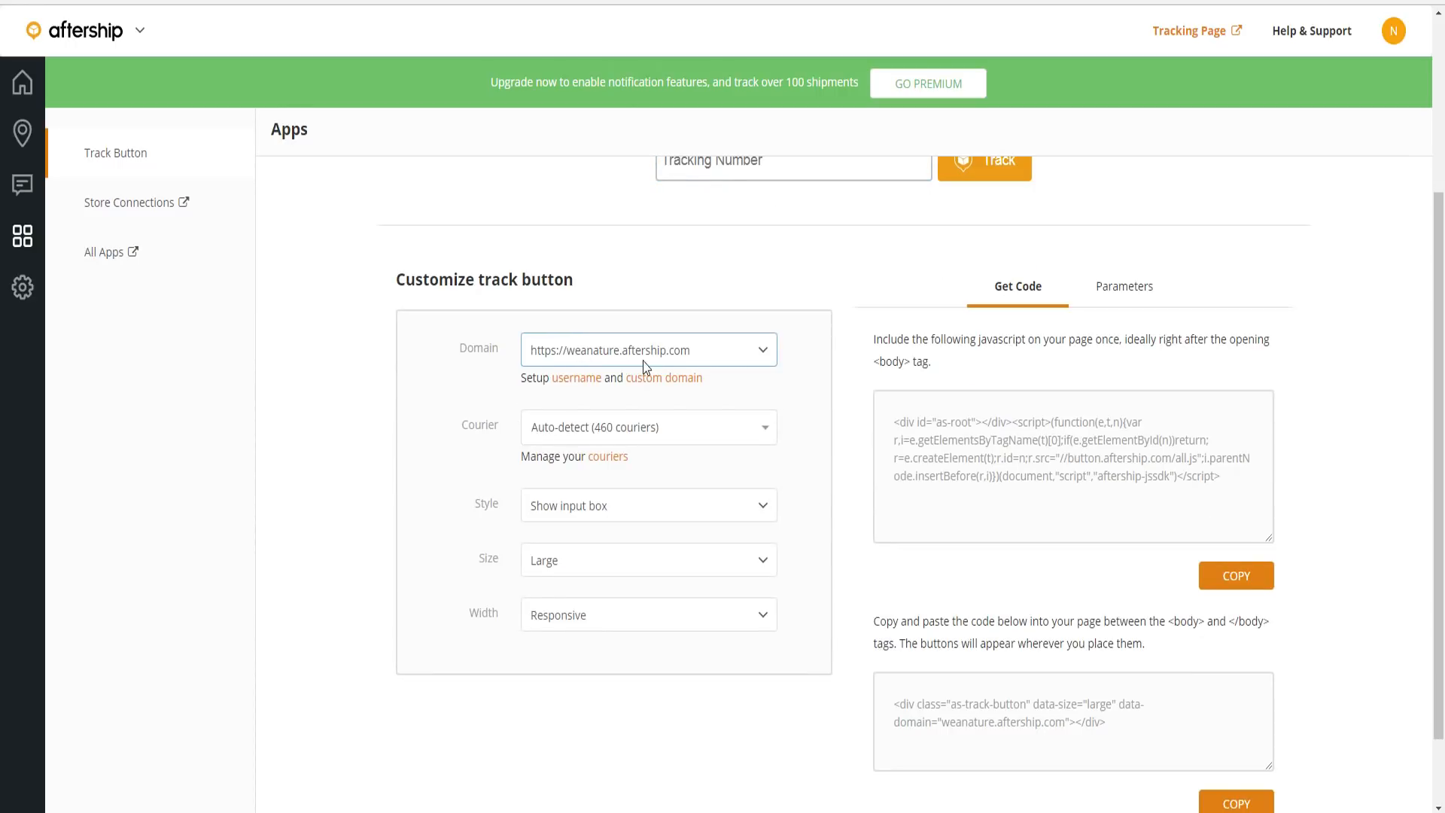
{"action": "left_click", "coordinate": [578, 438]}
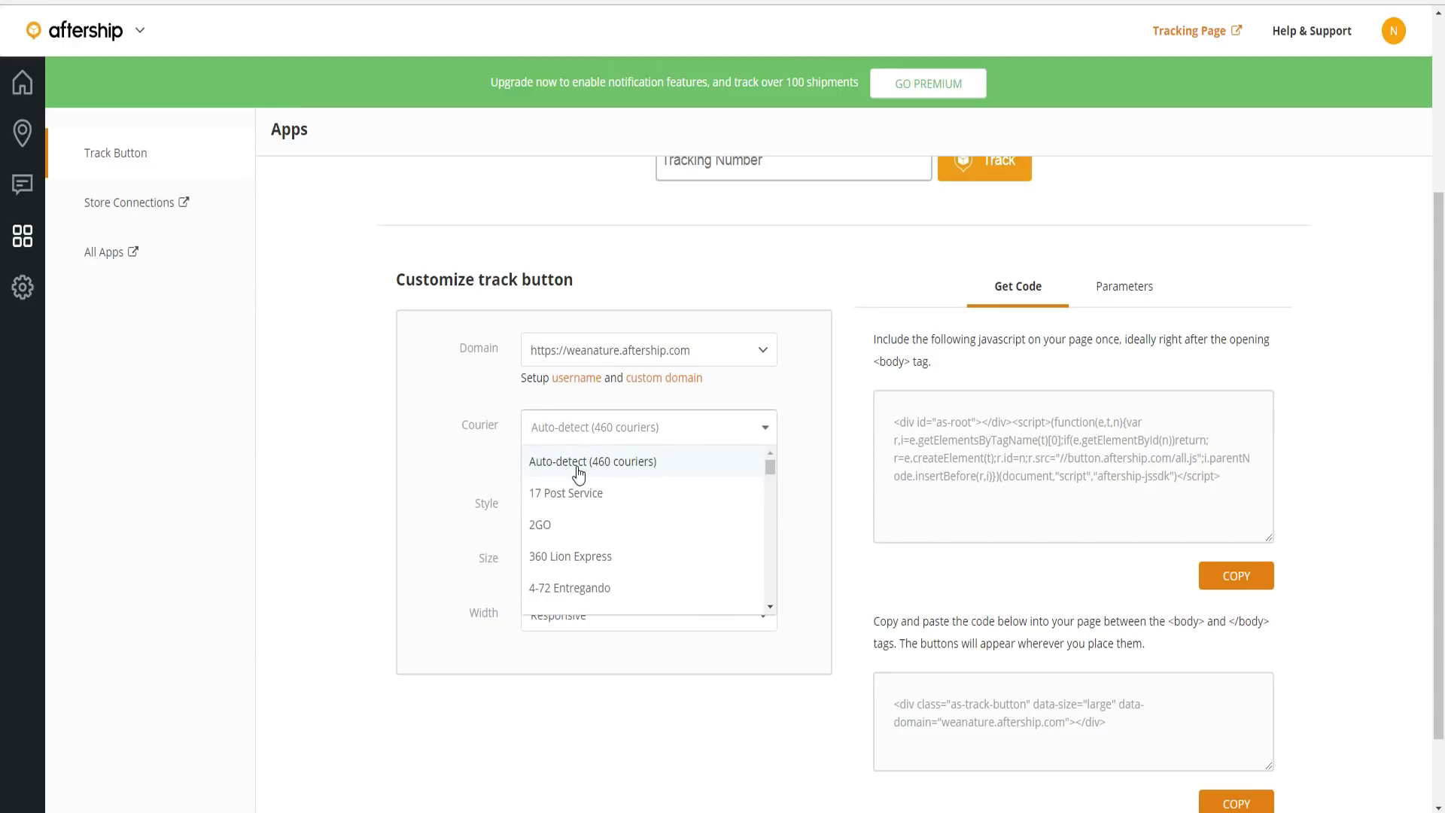
{"action": "left_click", "coordinate": [553, 463]}
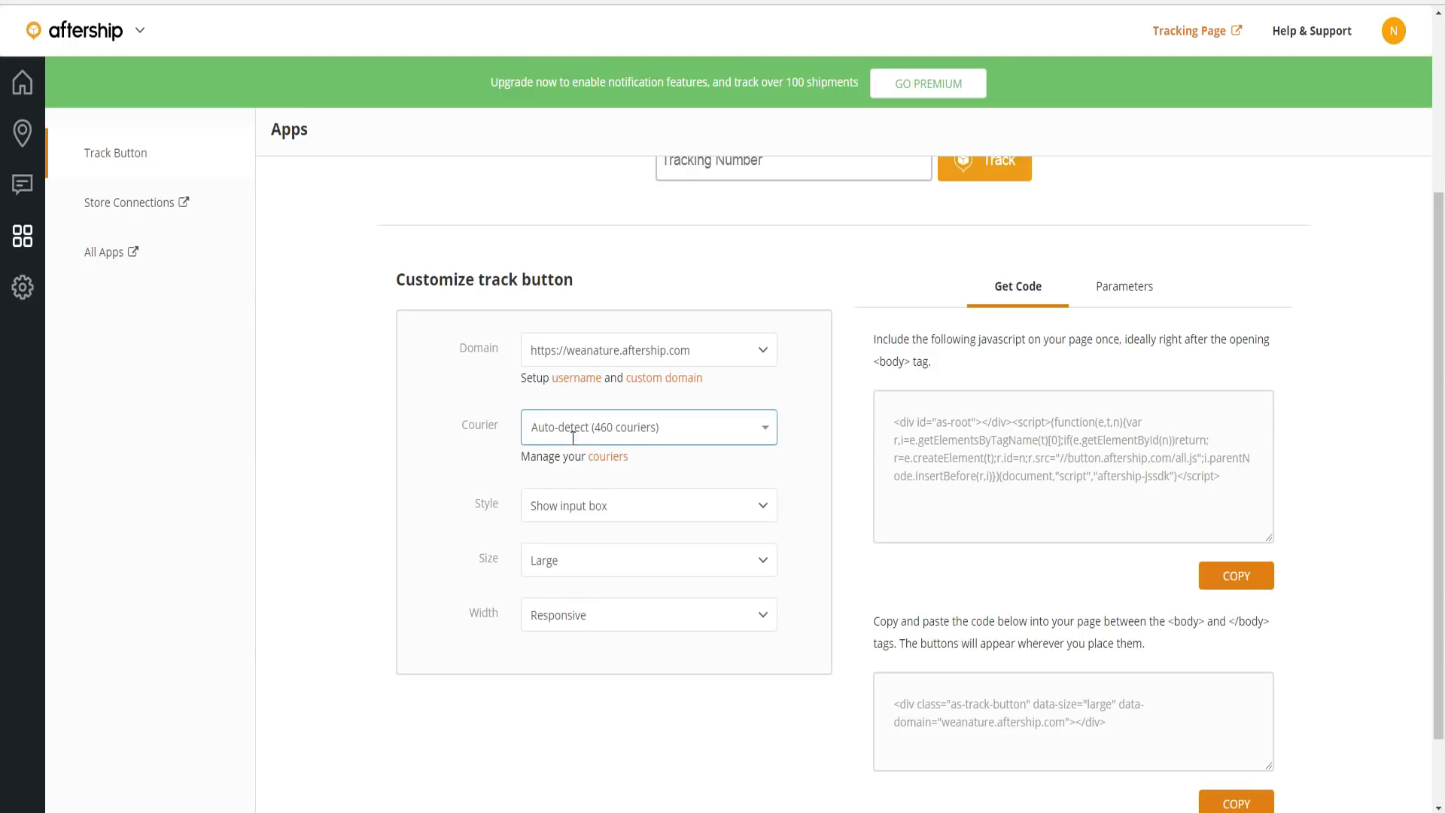
{"action": "left_click", "coordinate": [596, 426]}
{"action": "left_click", "coordinate": [598, 454]}
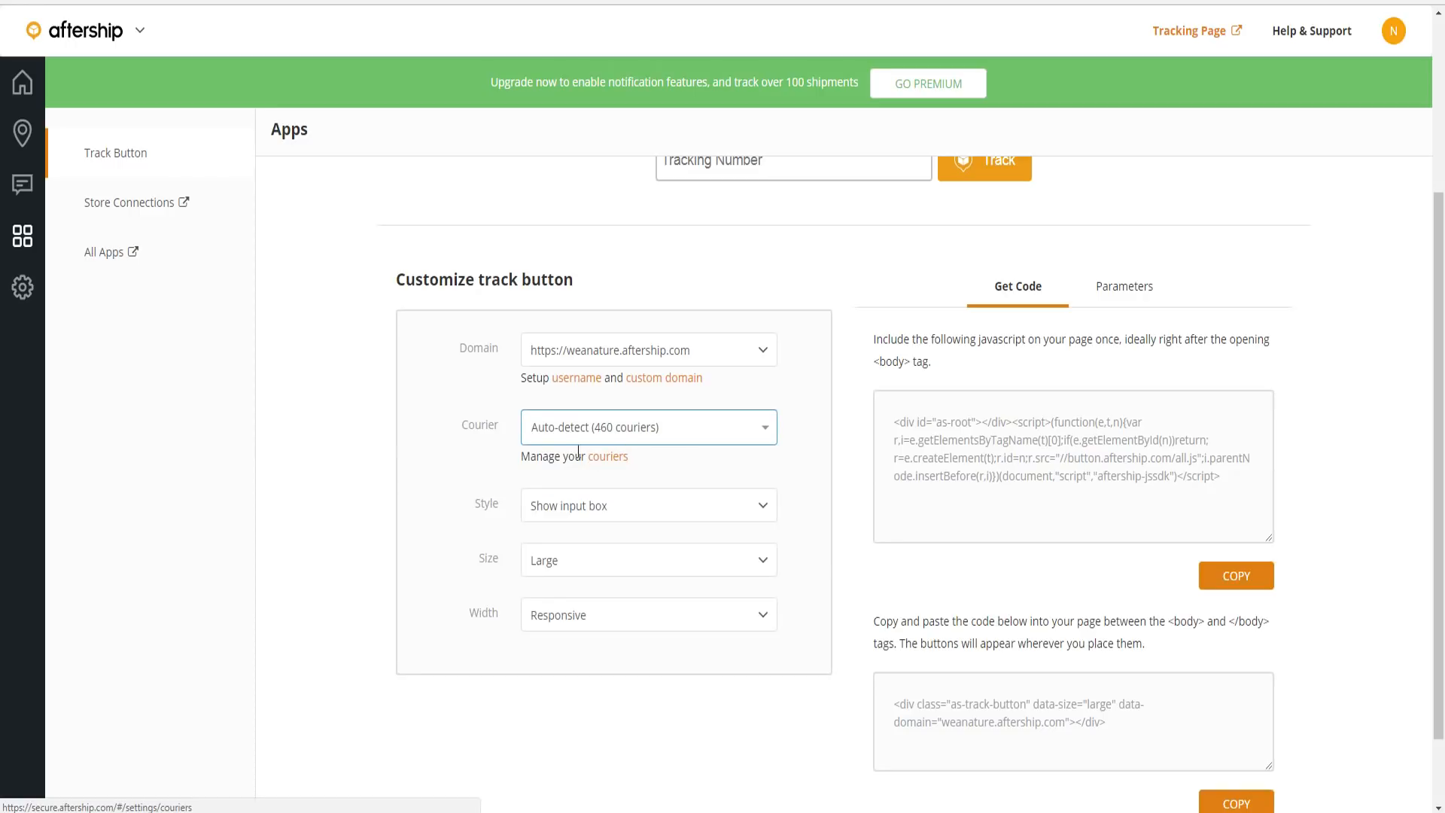
{"action": "left_click", "coordinate": [750, 159]}
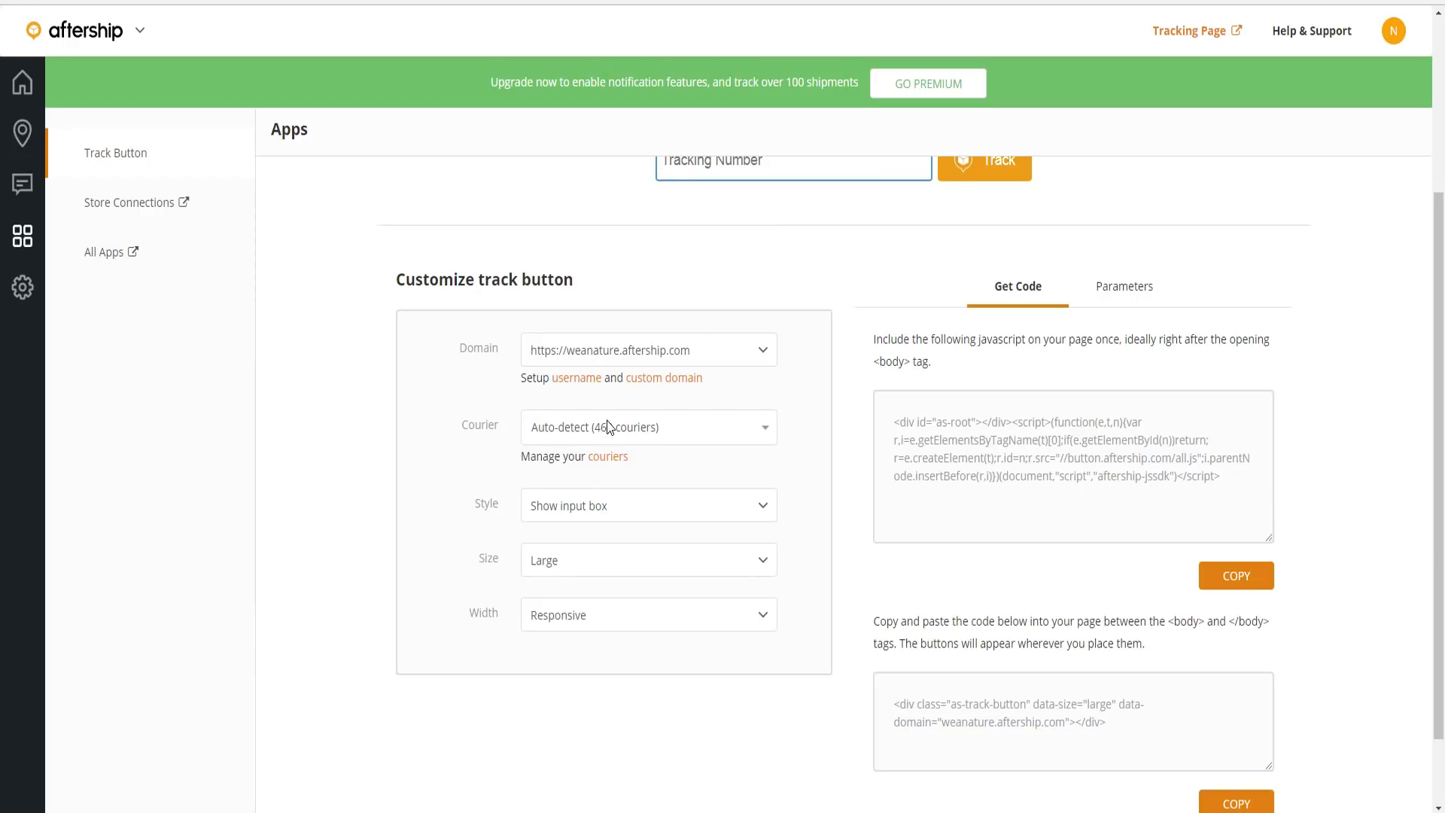
{"action": "scroll", "coordinate": [608, 428], "scroll_direction": "up", "scroll_amount": 1}
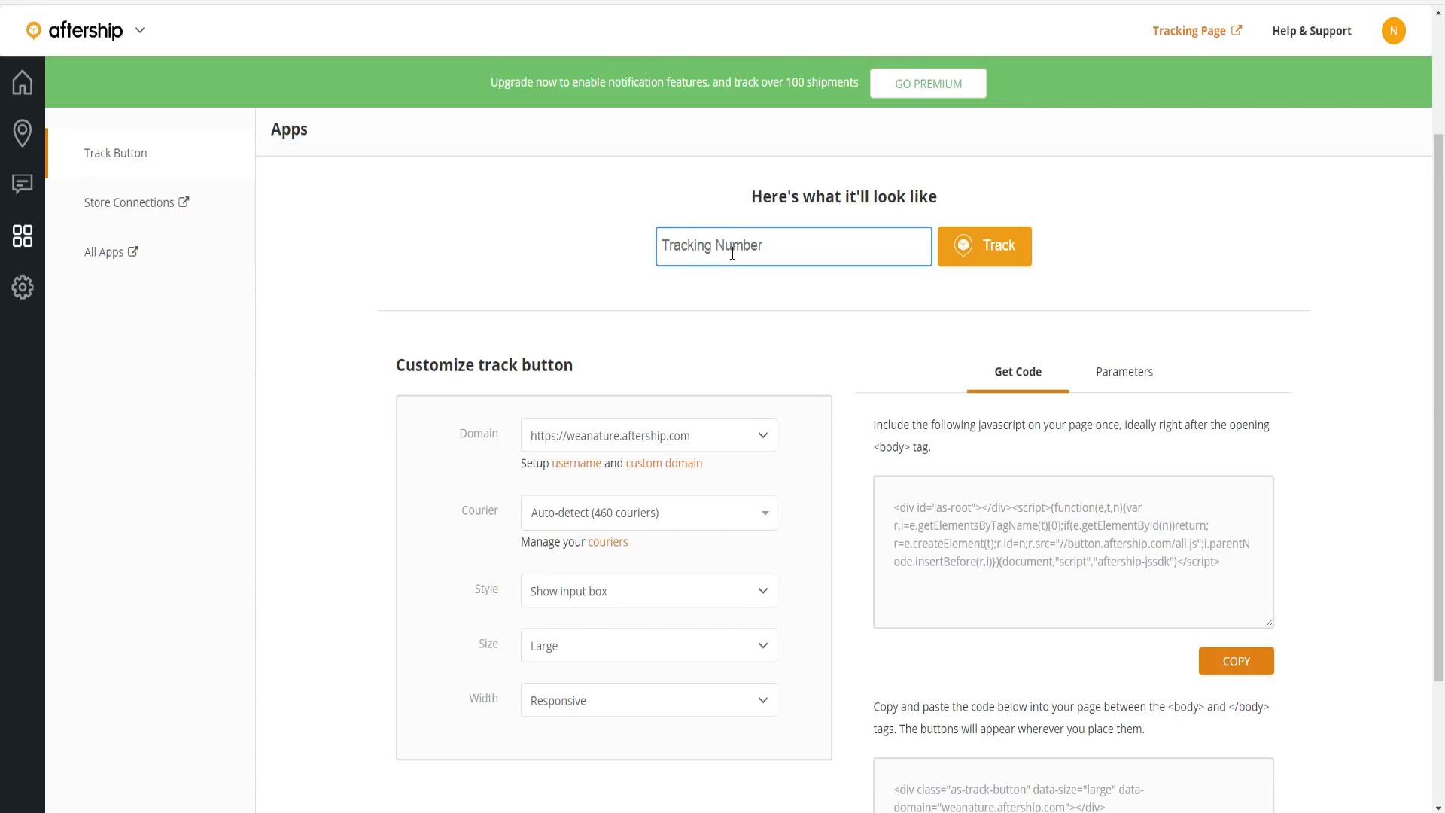
- Try the track button's Pre-input tracking number style with the sample number 545445454, and clear the number again
{"action": "left_click", "coordinate": [603, 591]}
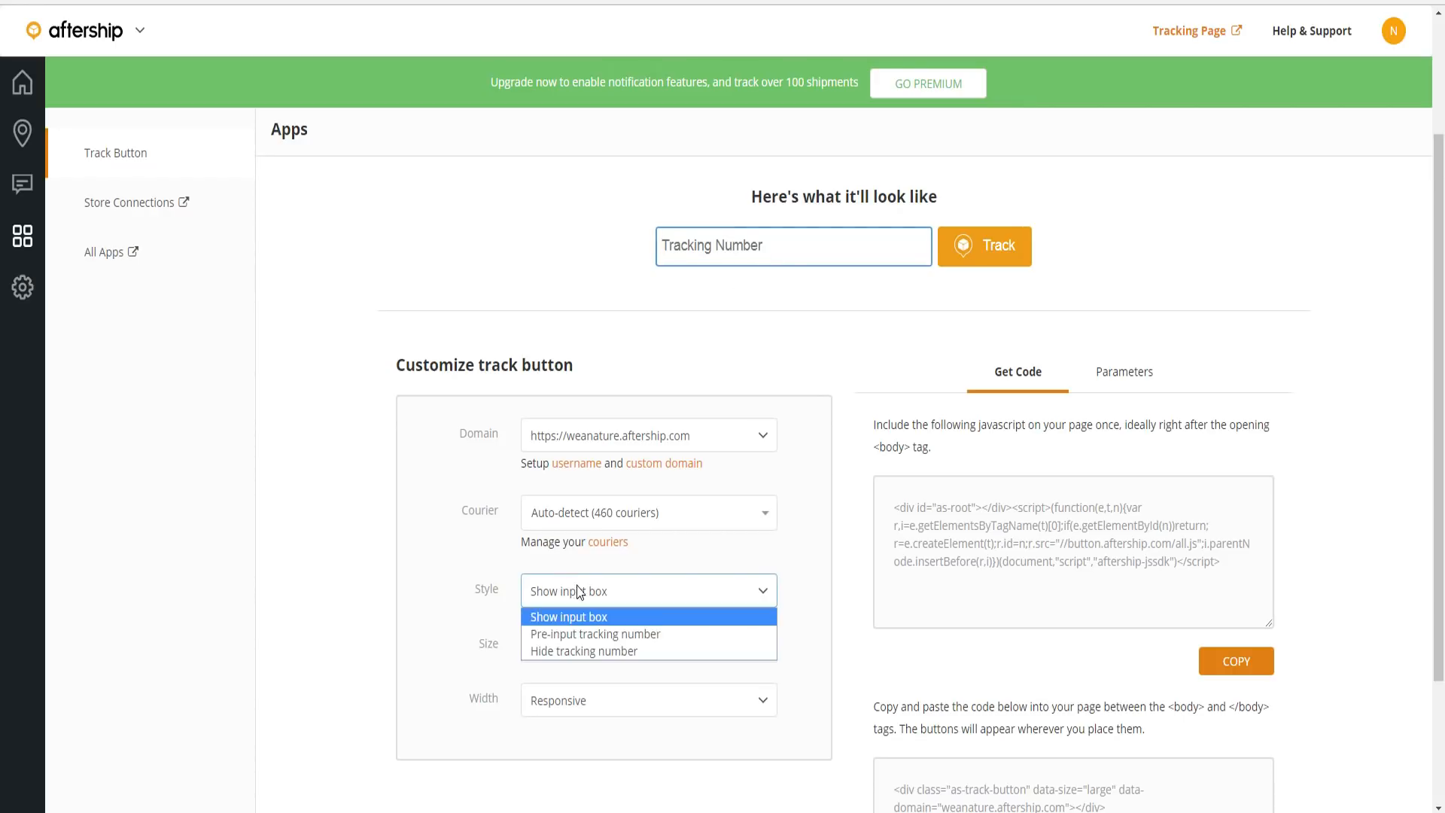
{"action": "left_click", "coordinate": [573, 635]}
{"action": "left_click", "coordinate": [568, 636]}
{"action": "type", "text": "545445454"}
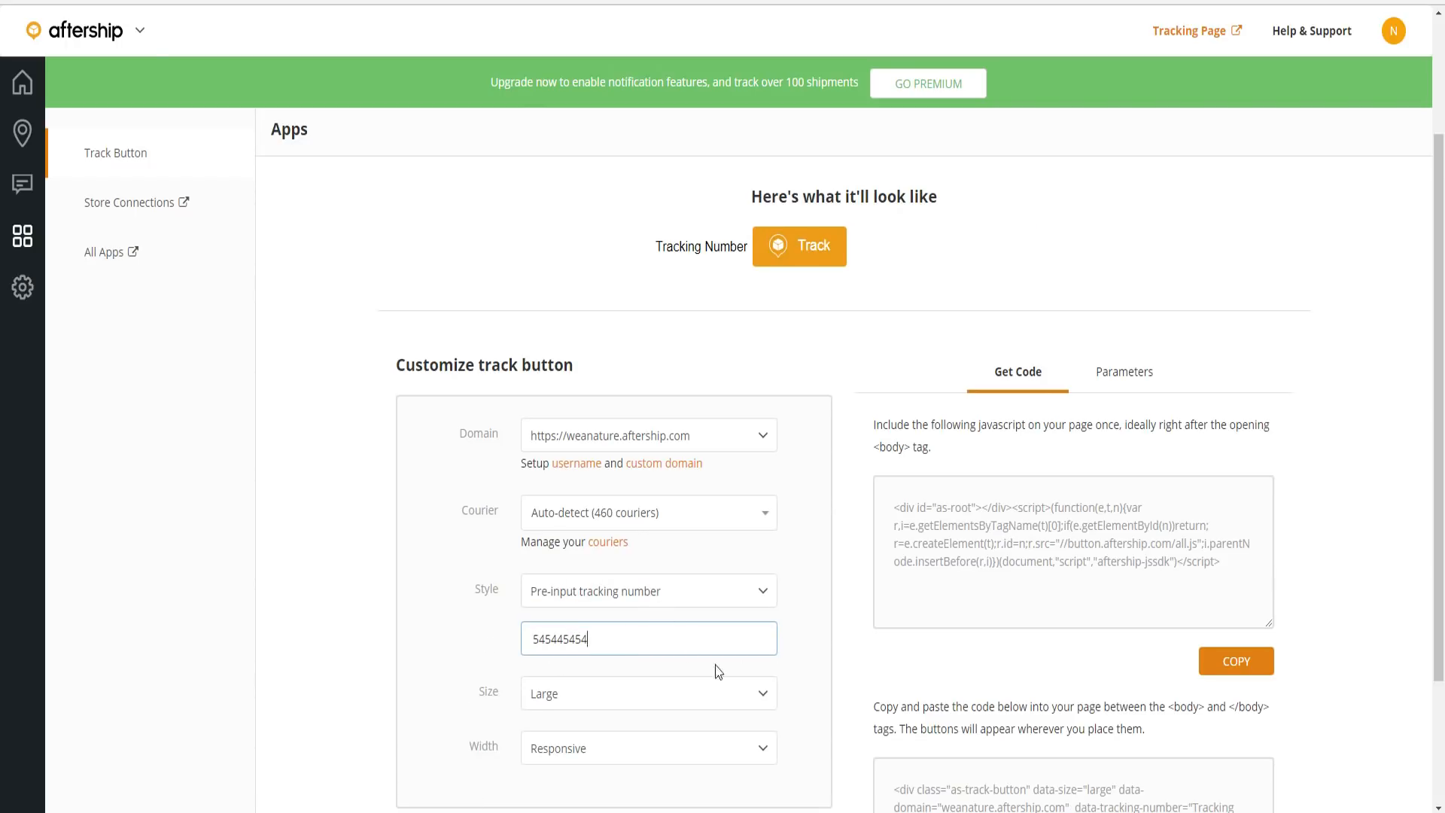
{"action": "left_click", "coordinate": [799, 640]}
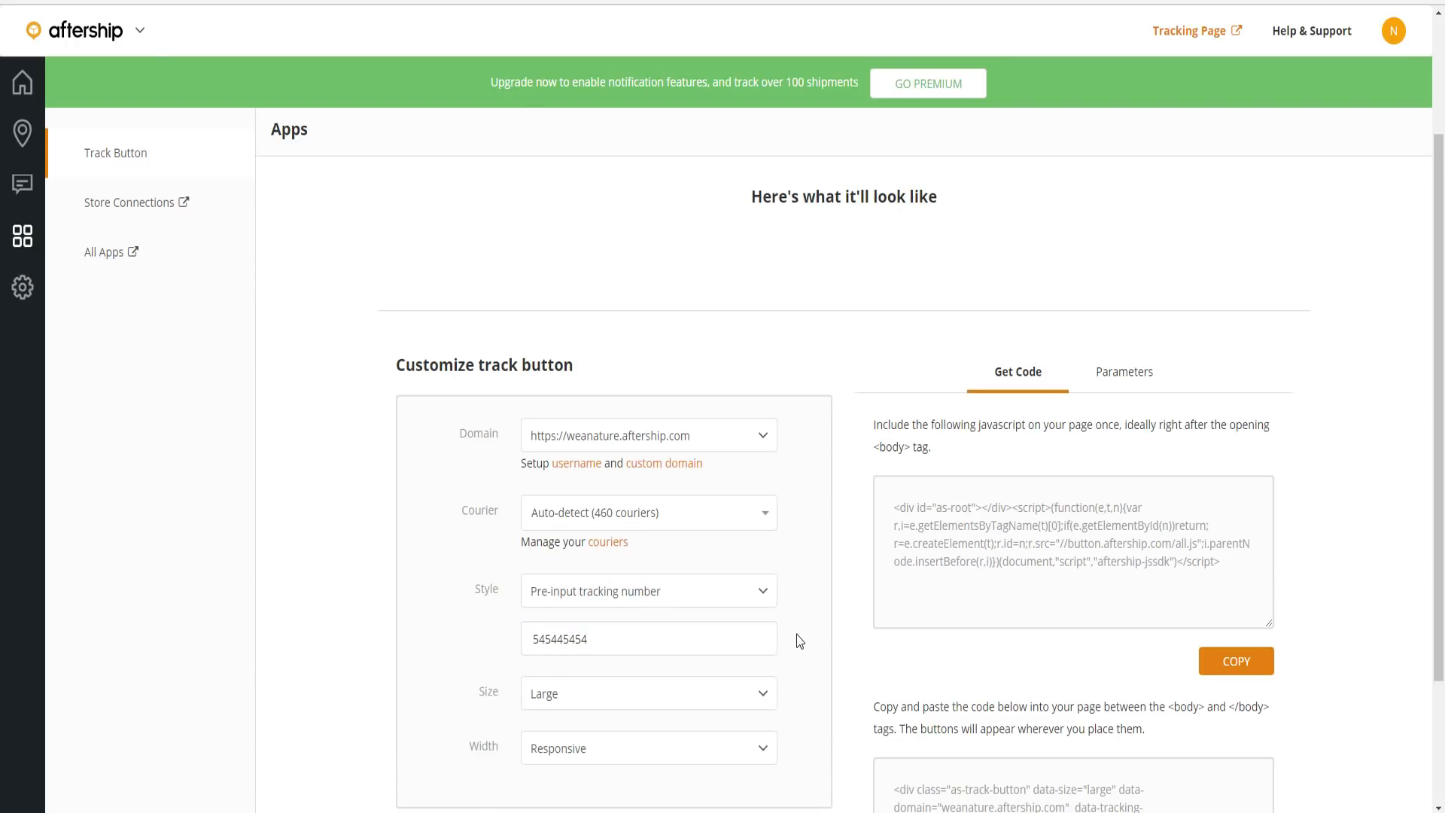
{"action": "double_click", "coordinate": [633, 635]}
{"action": "key", "text": "BackSpace"}
- Try the Hide tracking number style with the sample number 5645564, and set the style back to Show input box
{"action": "left_click", "coordinate": [595, 595]}
{"action": "left_click", "coordinate": [560, 651]}
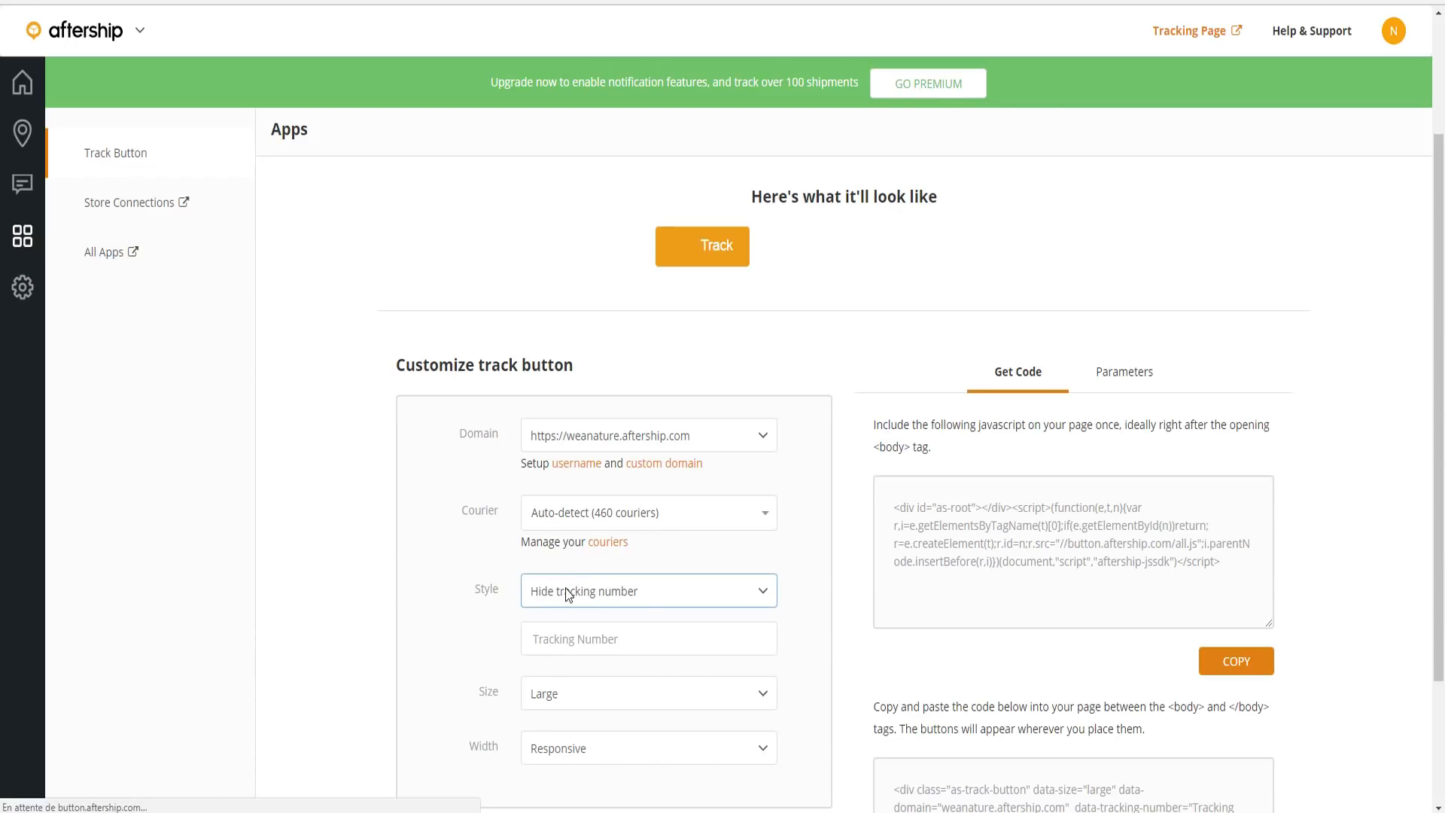
{"action": "left_click", "coordinate": [588, 639]}
{"action": "type", "text": "5645564"}
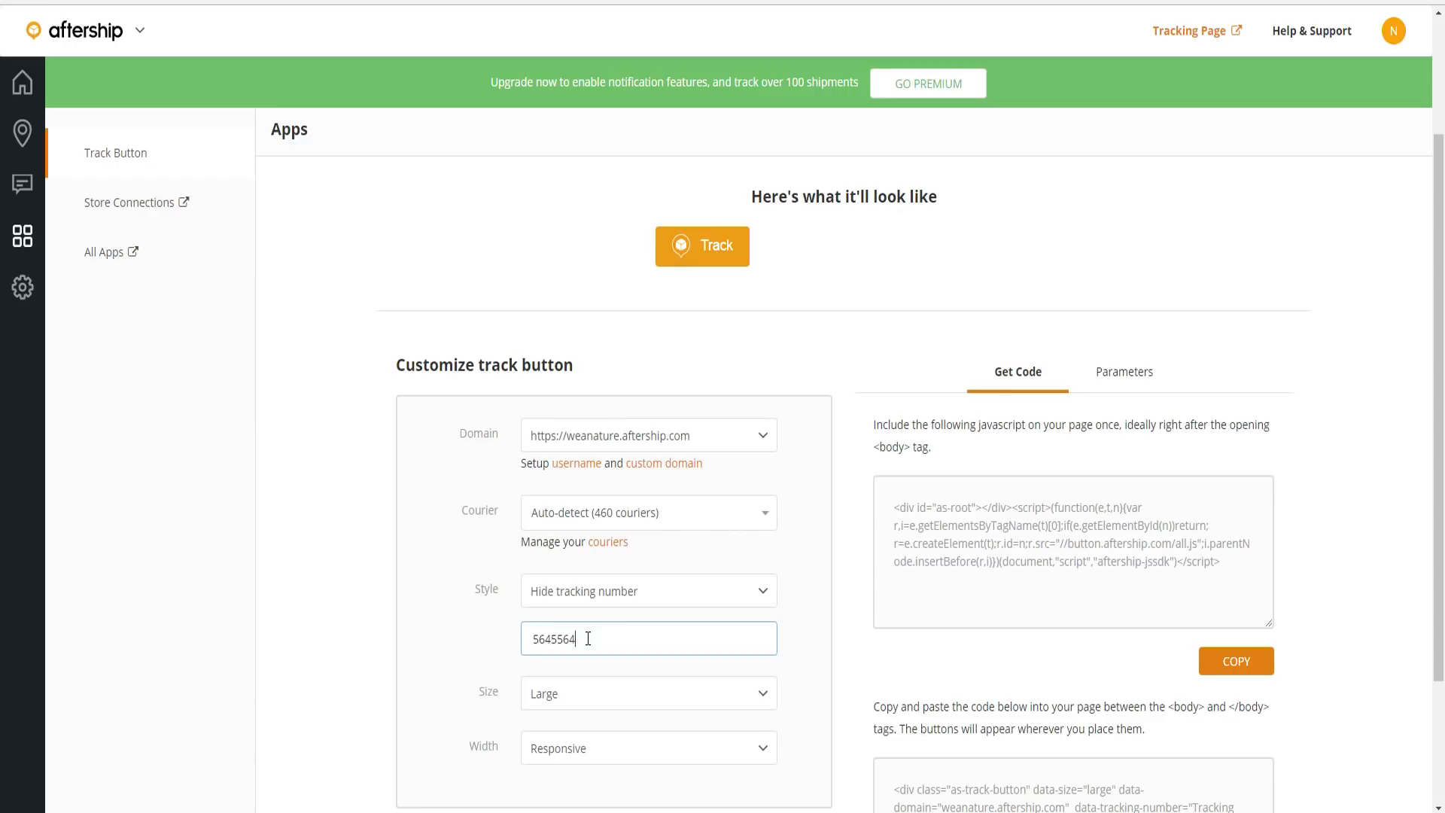
{"action": "left_click", "coordinate": [587, 595]}
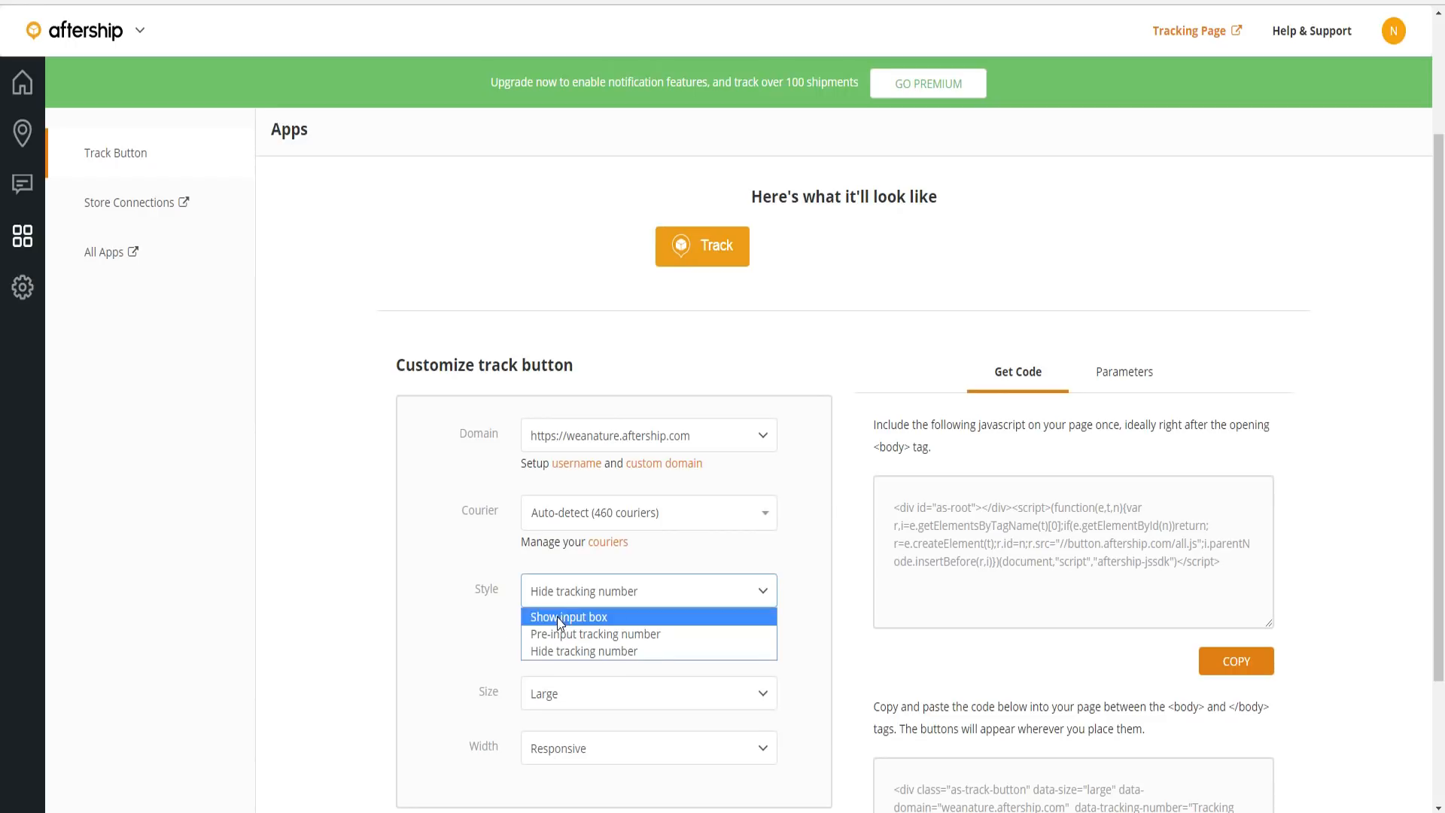
{"action": "left_click", "coordinate": [561, 618]}
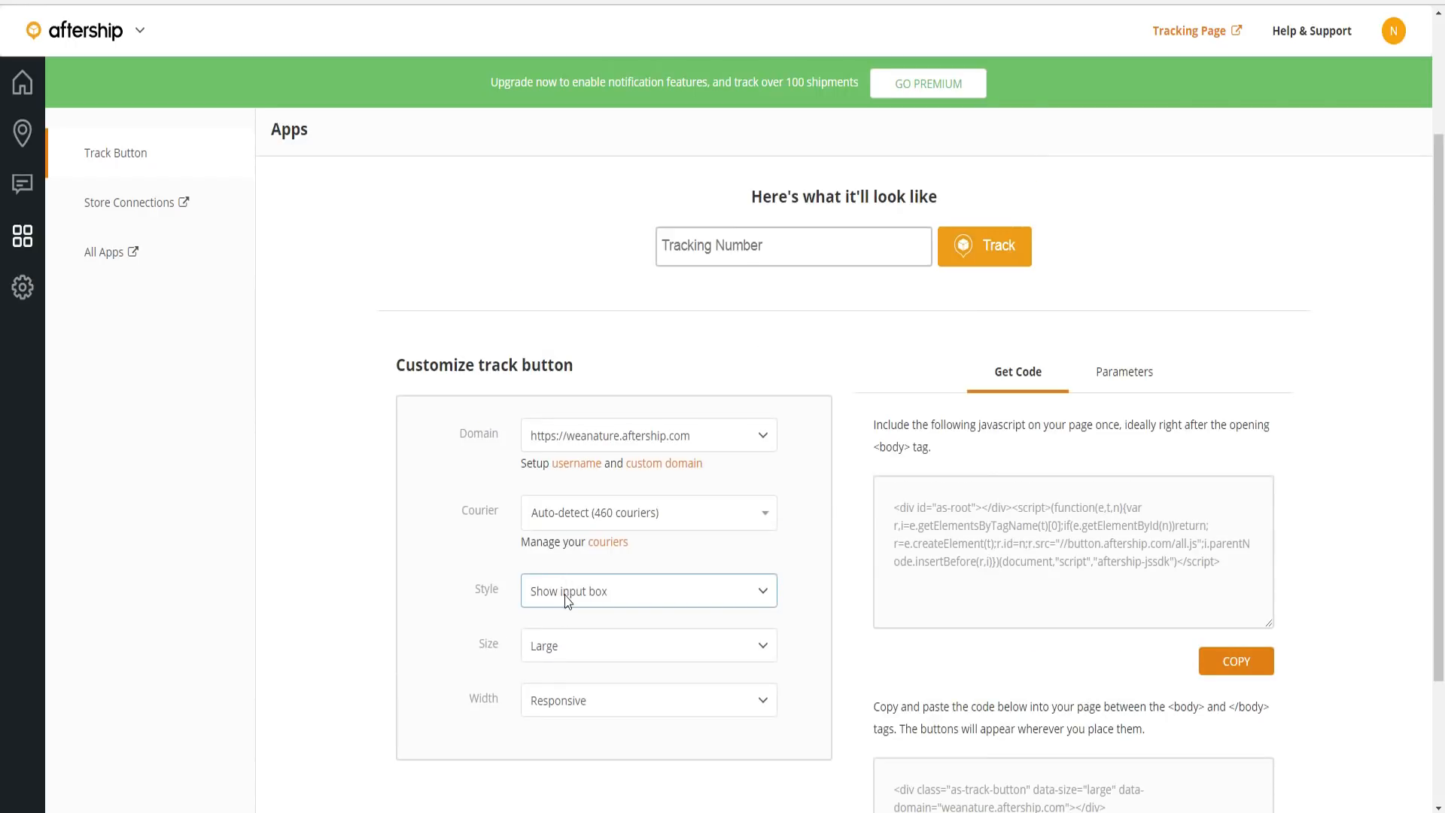
- Try the other sizes for the track button and set the size back to Large
{"action": "left_click", "coordinate": [558, 653]}
{"action": "left_click", "coordinate": [547, 689]}
{"action": "left_click", "coordinate": [558, 655]}
{"action": "left_click", "coordinate": [552, 707]}
{"action": "left_click", "coordinate": [577, 651]}
{"action": "left_click", "coordinate": [561, 672]}
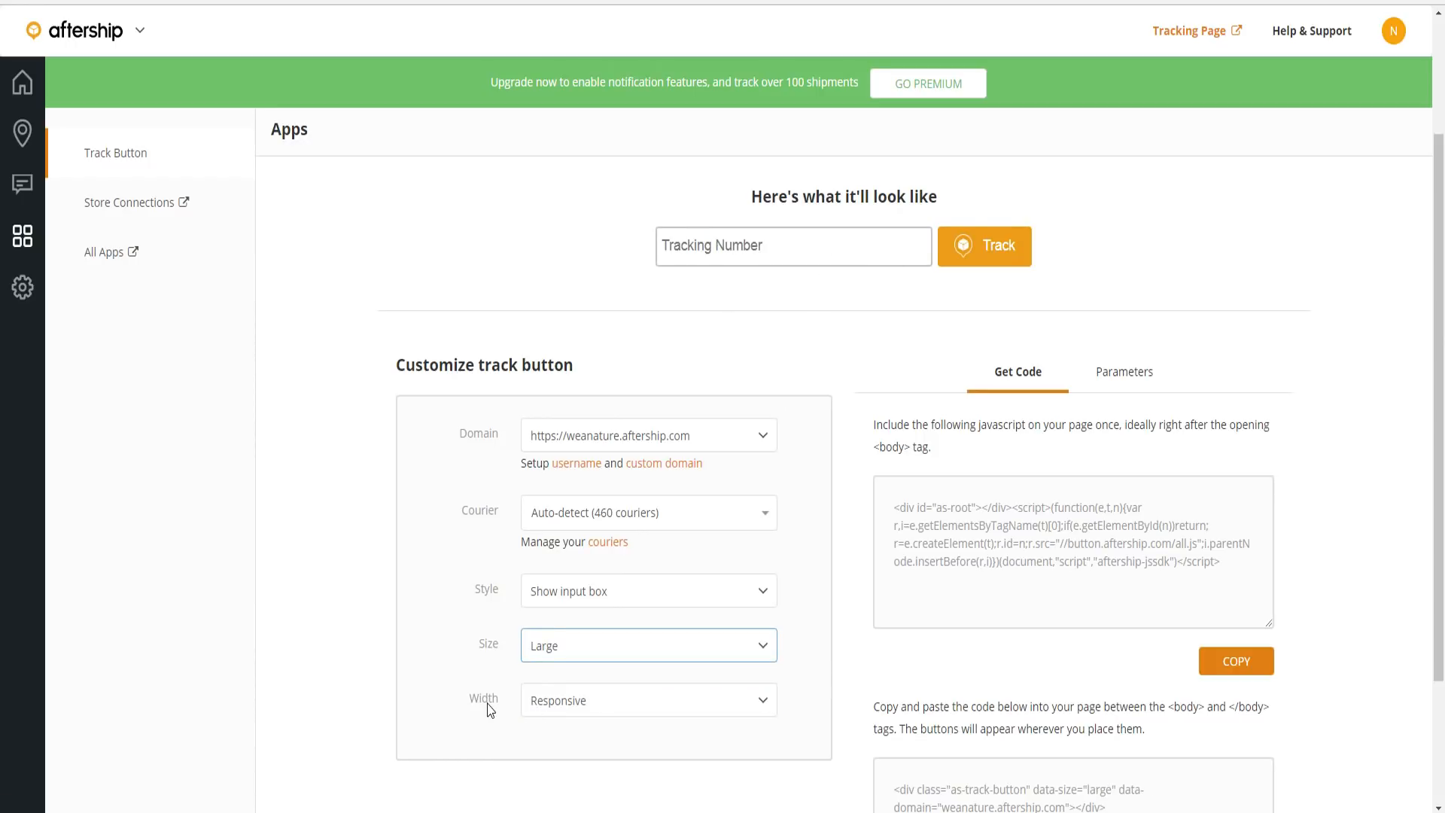
- Check the width options of the track button and look further down its customization page
{"action": "left_click", "coordinate": [587, 712]}
{"action": "left_click", "coordinate": [594, 713]}
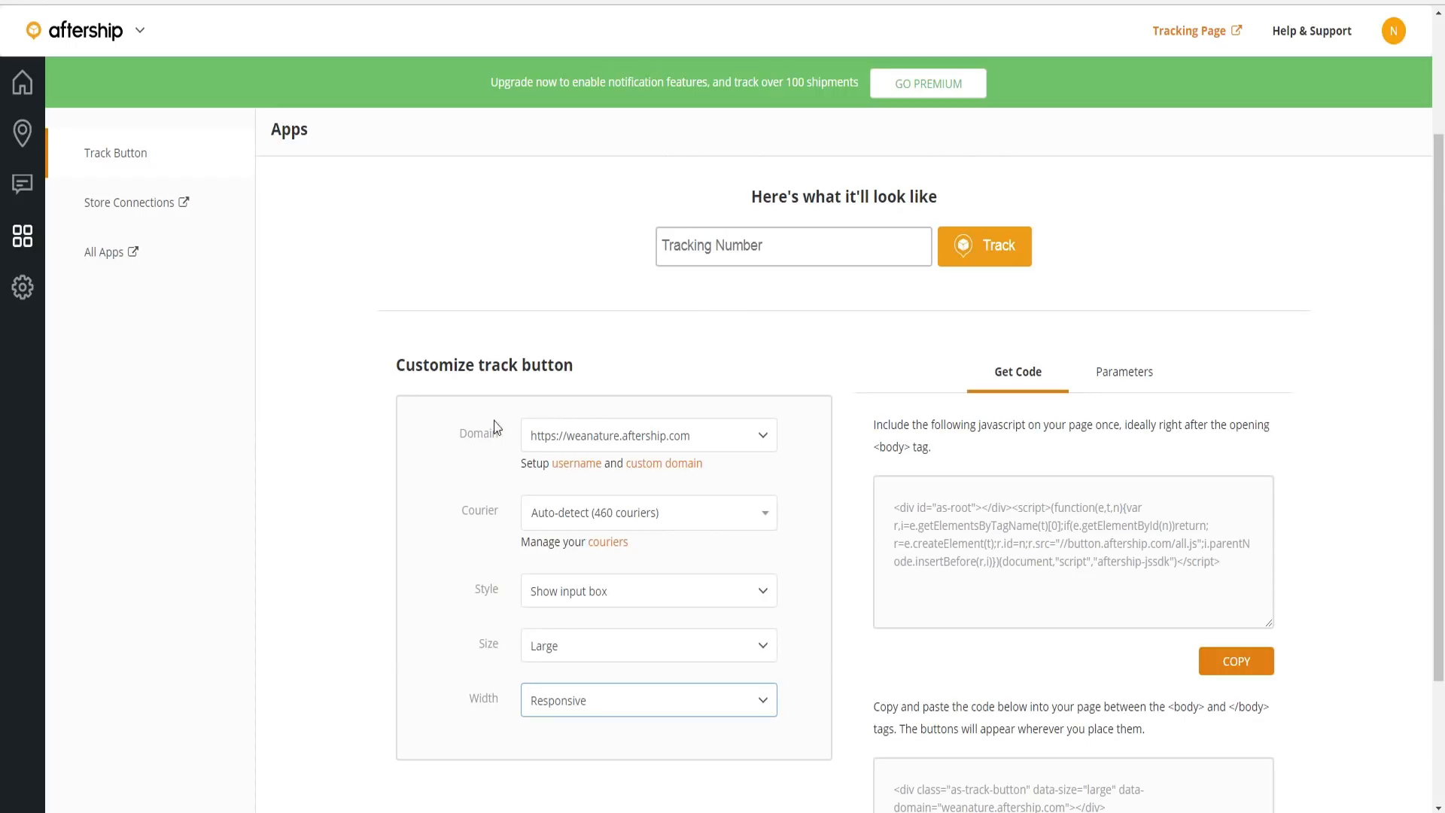
{"action": "scroll", "coordinate": [503, 503], "scroll_direction": "down", "scroll_amount": 1}
{"action": "scroll", "coordinate": [508, 504], "scroll_direction": "down", "scroll_amount": 1}
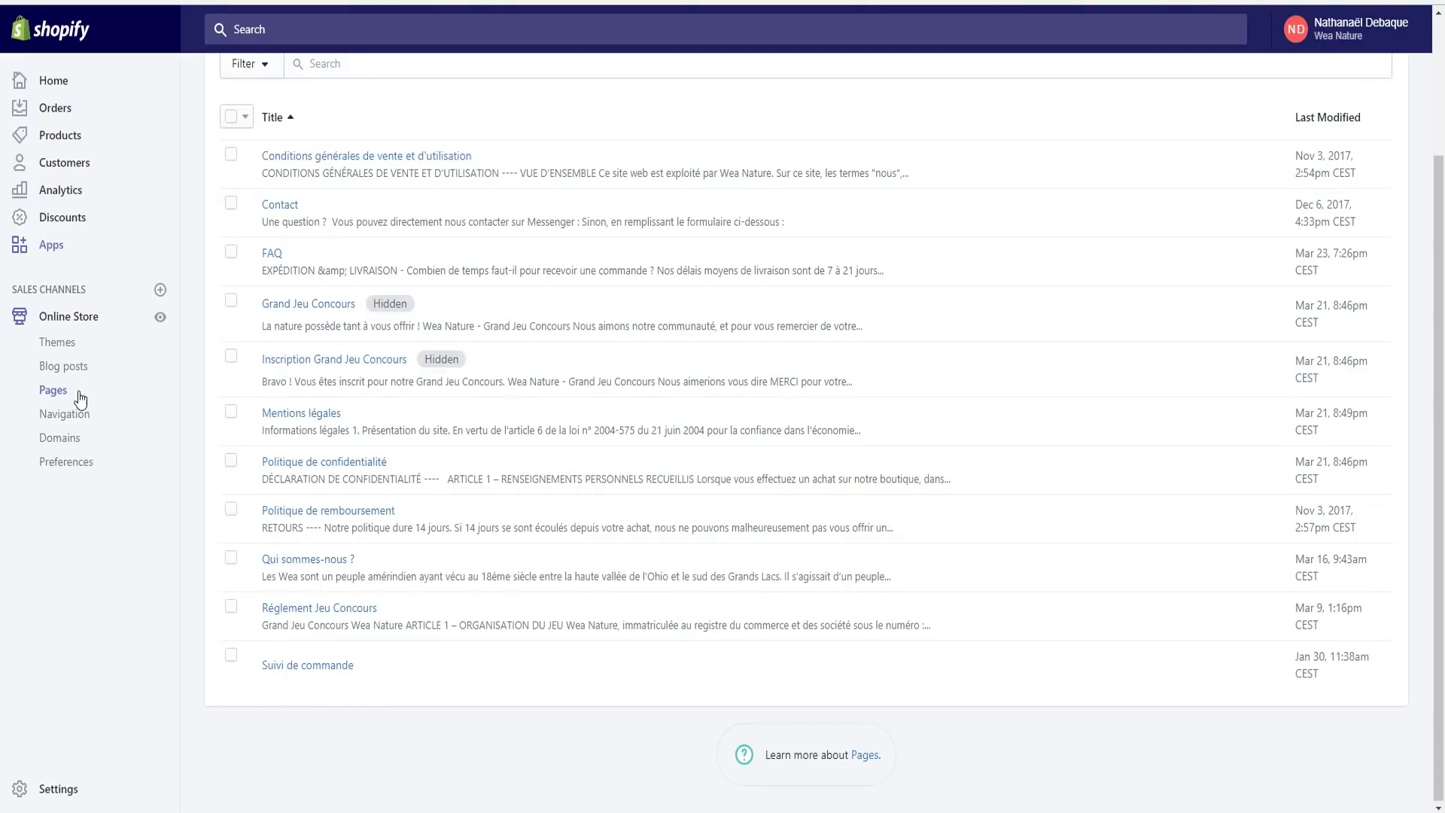
- Look through the store's list of pages and open the page "Suivi de commande" for editing
{"action": "left_click", "coordinate": [57, 411]}
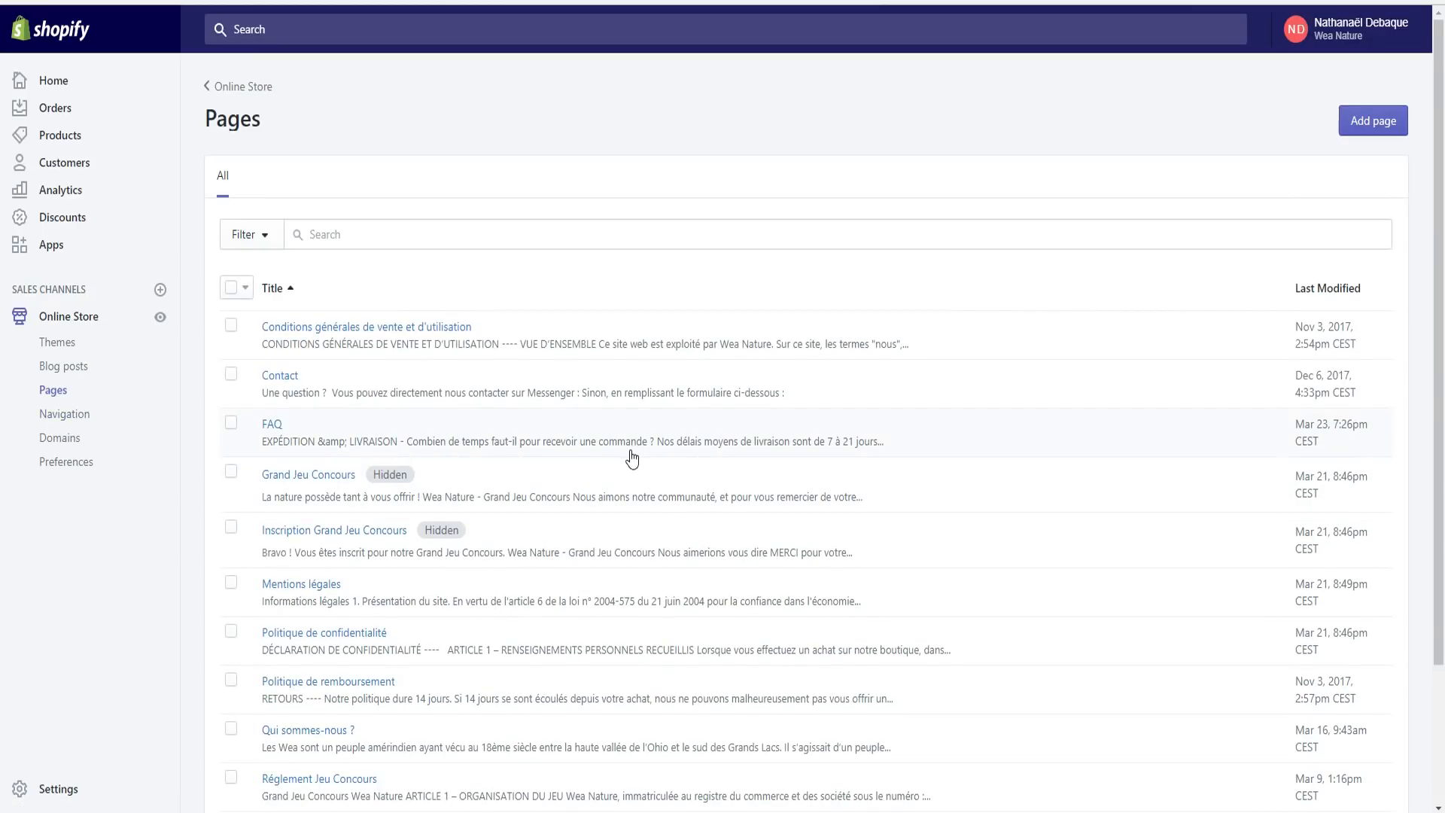
{"action": "scroll", "coordinate": [633, 455], "scroll_direction": "down", "scroll_amount": 1}
{"action": "scroll", "coordinate": [633, 456], "scroll_direction": "down", "scroll_amount": 1}
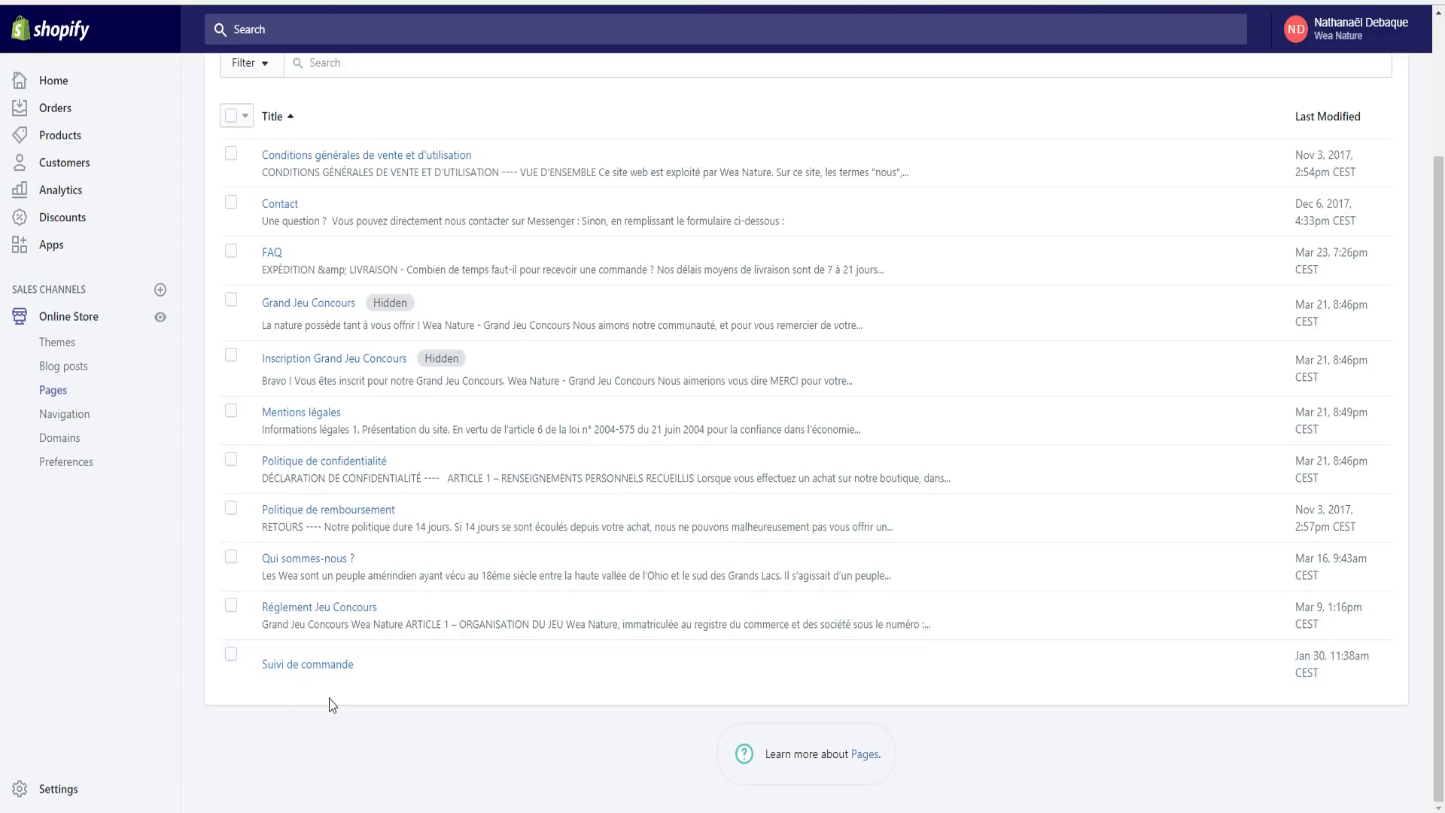
{"action": "scroll", "coordinate": [297, 683], "scroll_direction": "up", "scroll_amount": 2}
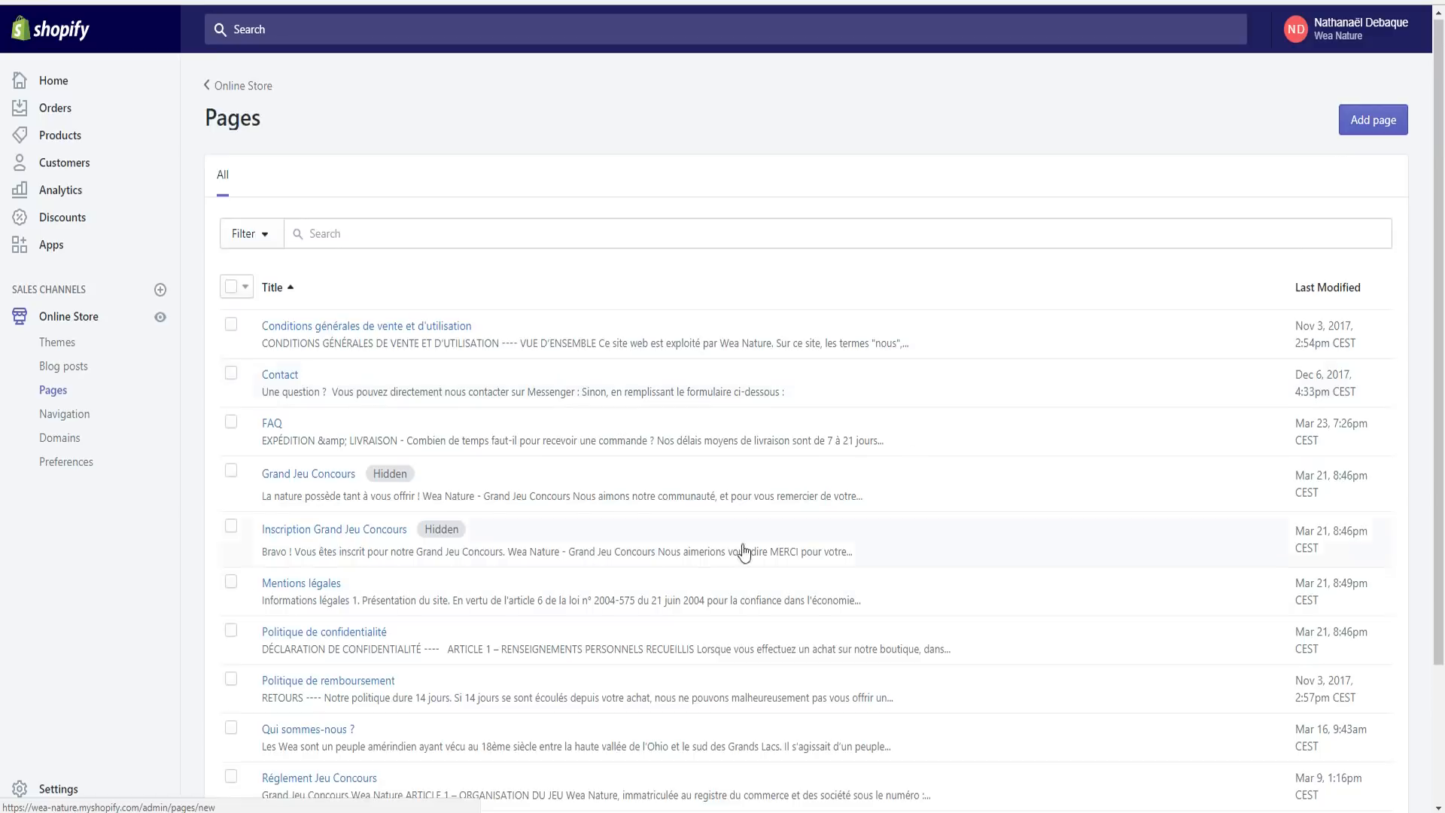
{"action": "scroll", "coordinate": [906, 450], "scroll_direction": "down", "scroll_amount": 2}
{"action": "left_click", "coordinate": [584, 678]}
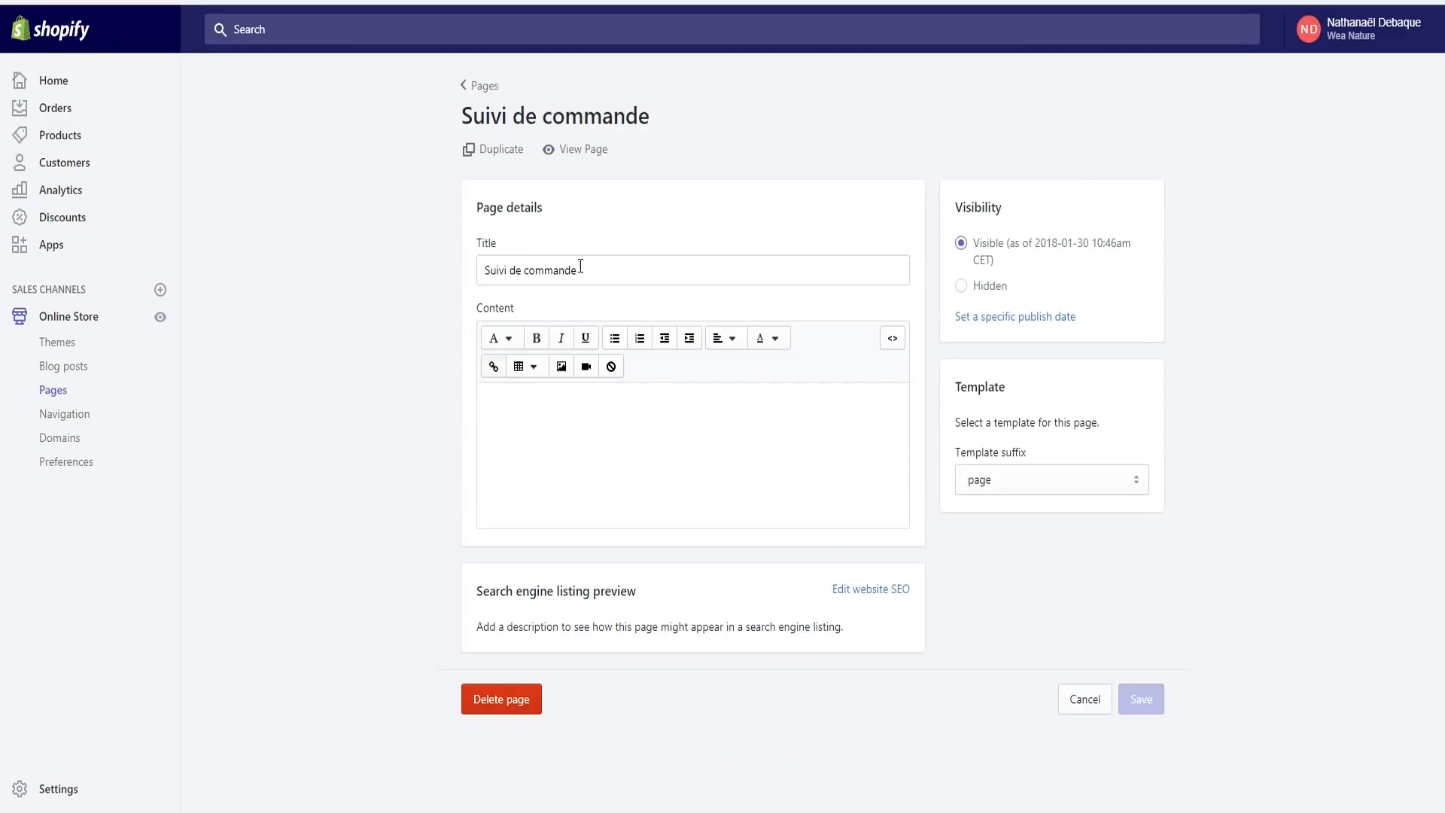
- Check the page's title and show its content as HTML to examine the existing tracking code
{"action": "left_click_drag", "start_coordinate": [590, 269], "coordinate": [428, 271]}
{"action": "left_click", "coordinate": [311, 473]}
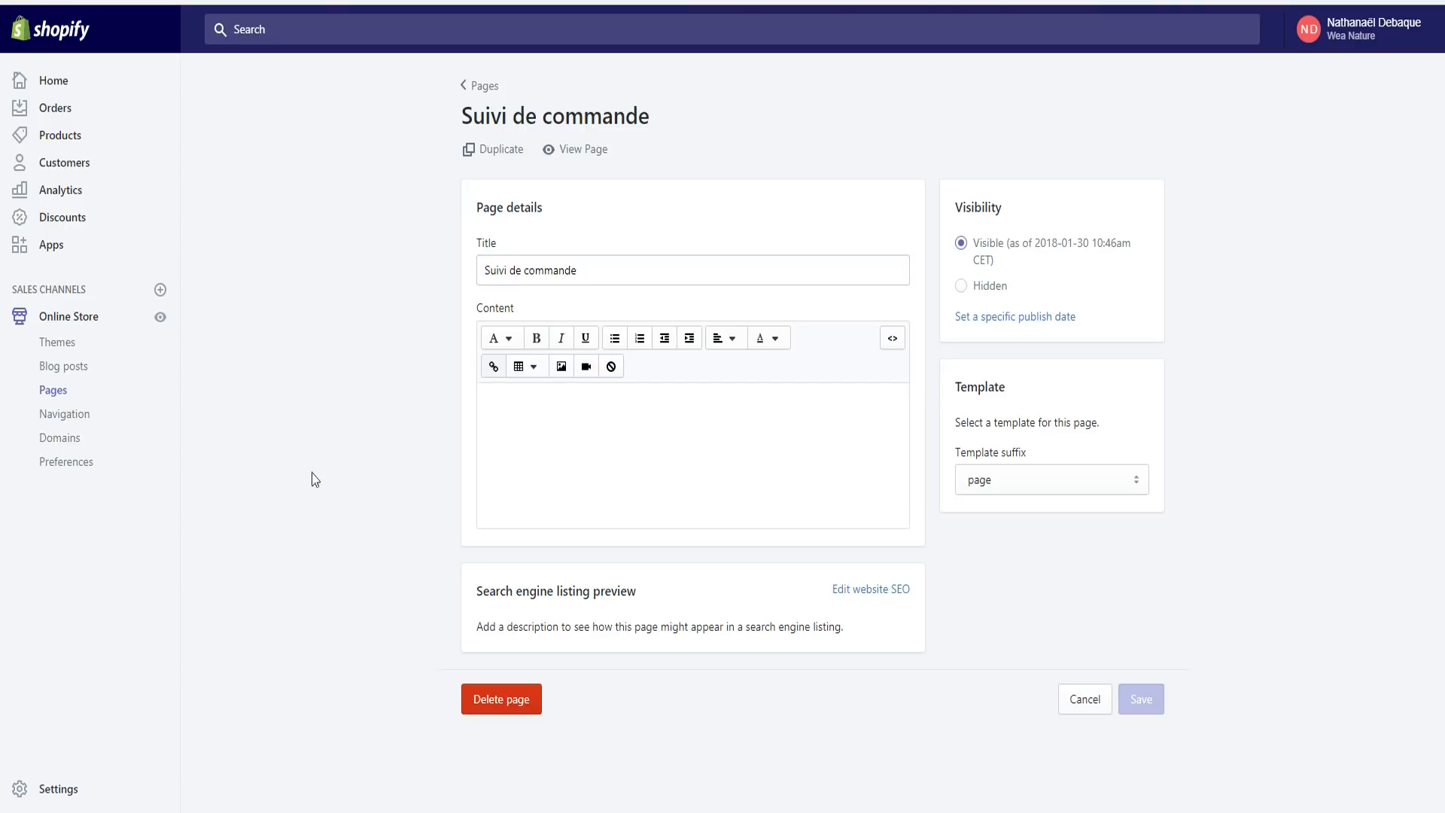
{"action": "left_click", "coordinate": [893, 340]}
{"action": "scroll", "coordinate": [787, 452], "scroll_direction": "down", "scroll_amount": 1}
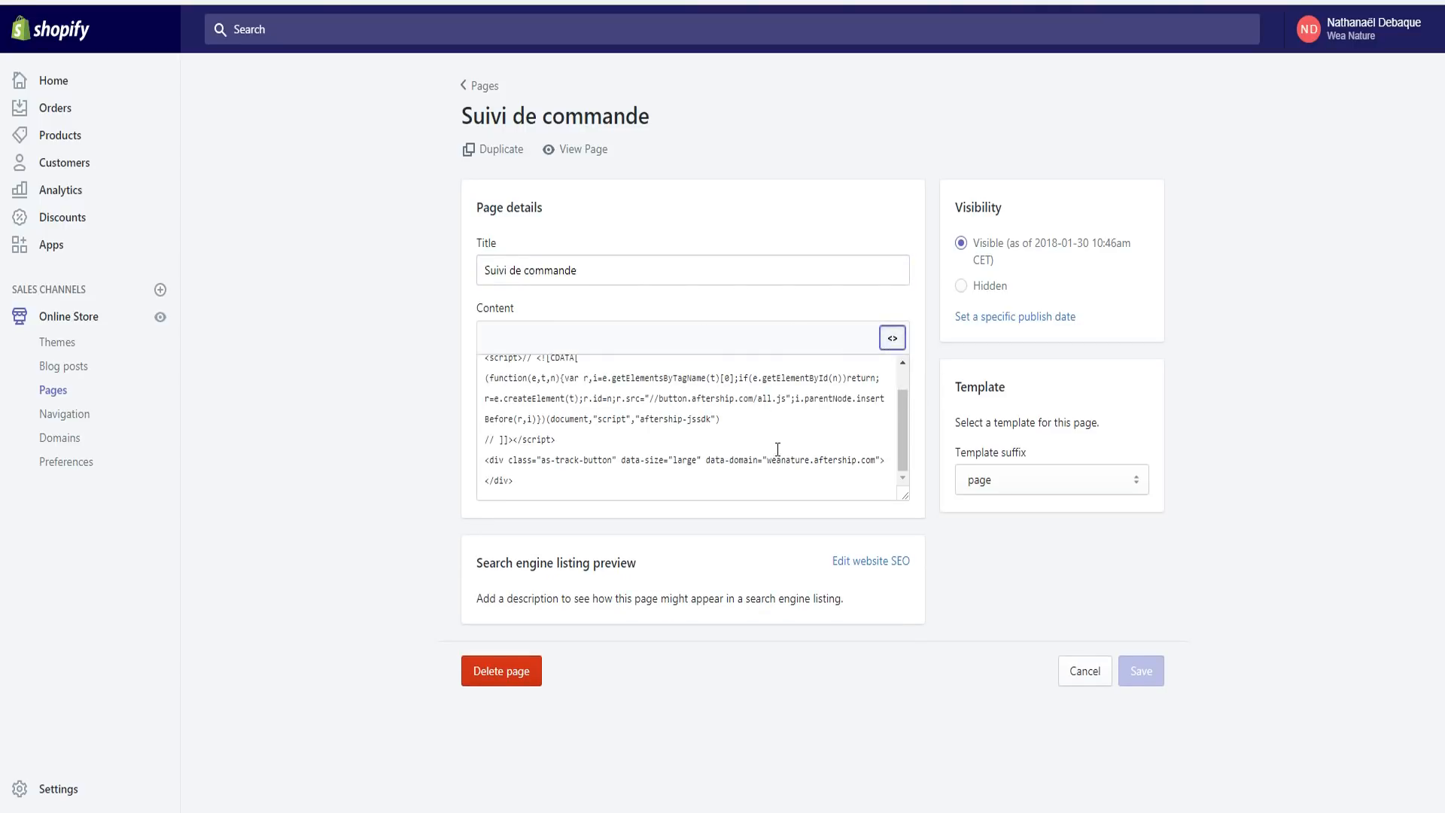
{"action": "left_click", "coordinate": [555, 486]}
{"action": "key", "text": "ctrl+a"}
{"action": "left_click", "coordinate": [595, 423]}
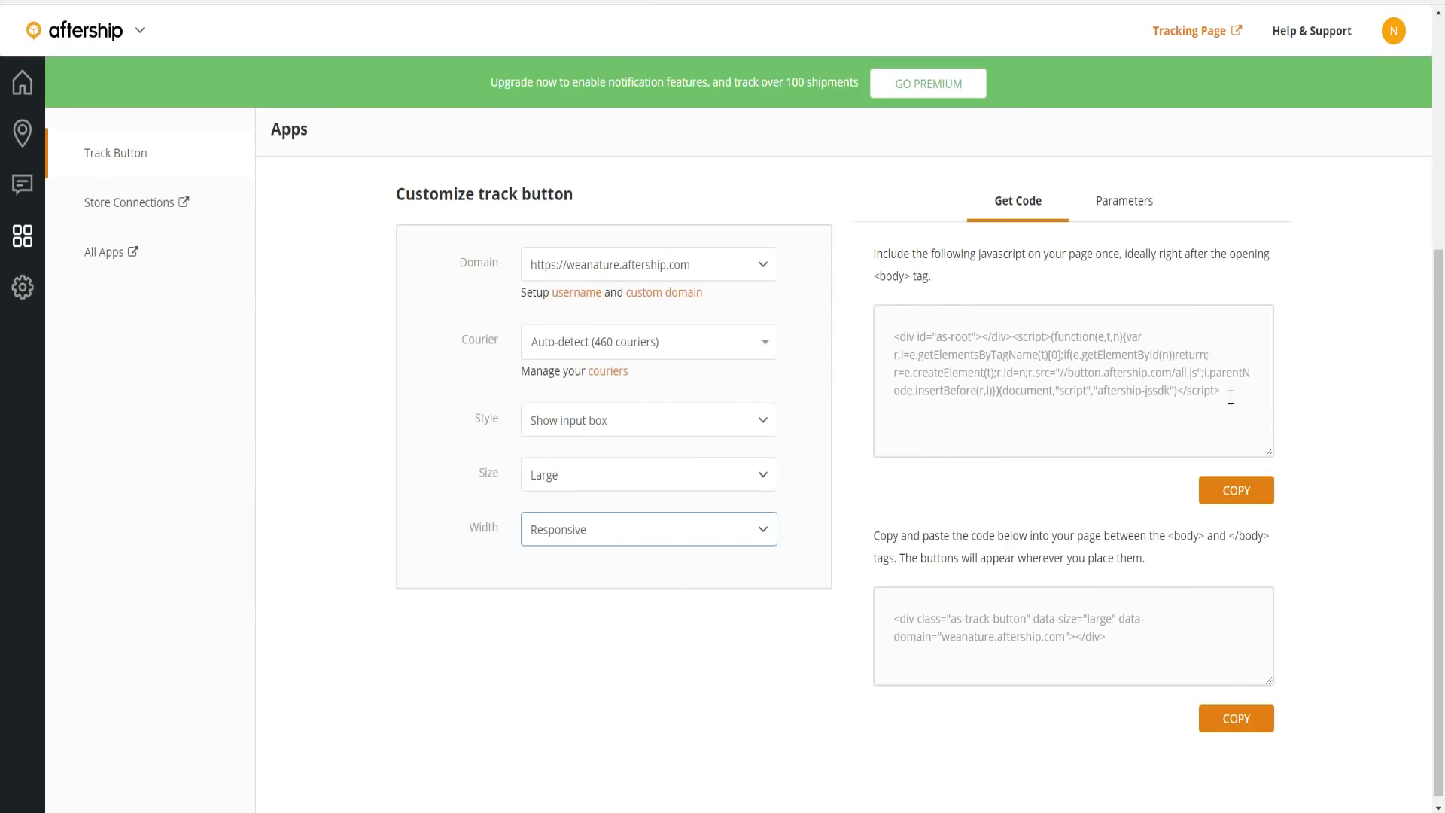
- Replace all of the page's HTML content with the track button JavaScript copied from AfterShip
{"action": "left_click_drag", "start_coordinate": [1230, 397], "coordinate": [871, 342]}
{"action": "key", "text": "ctrl+c"}
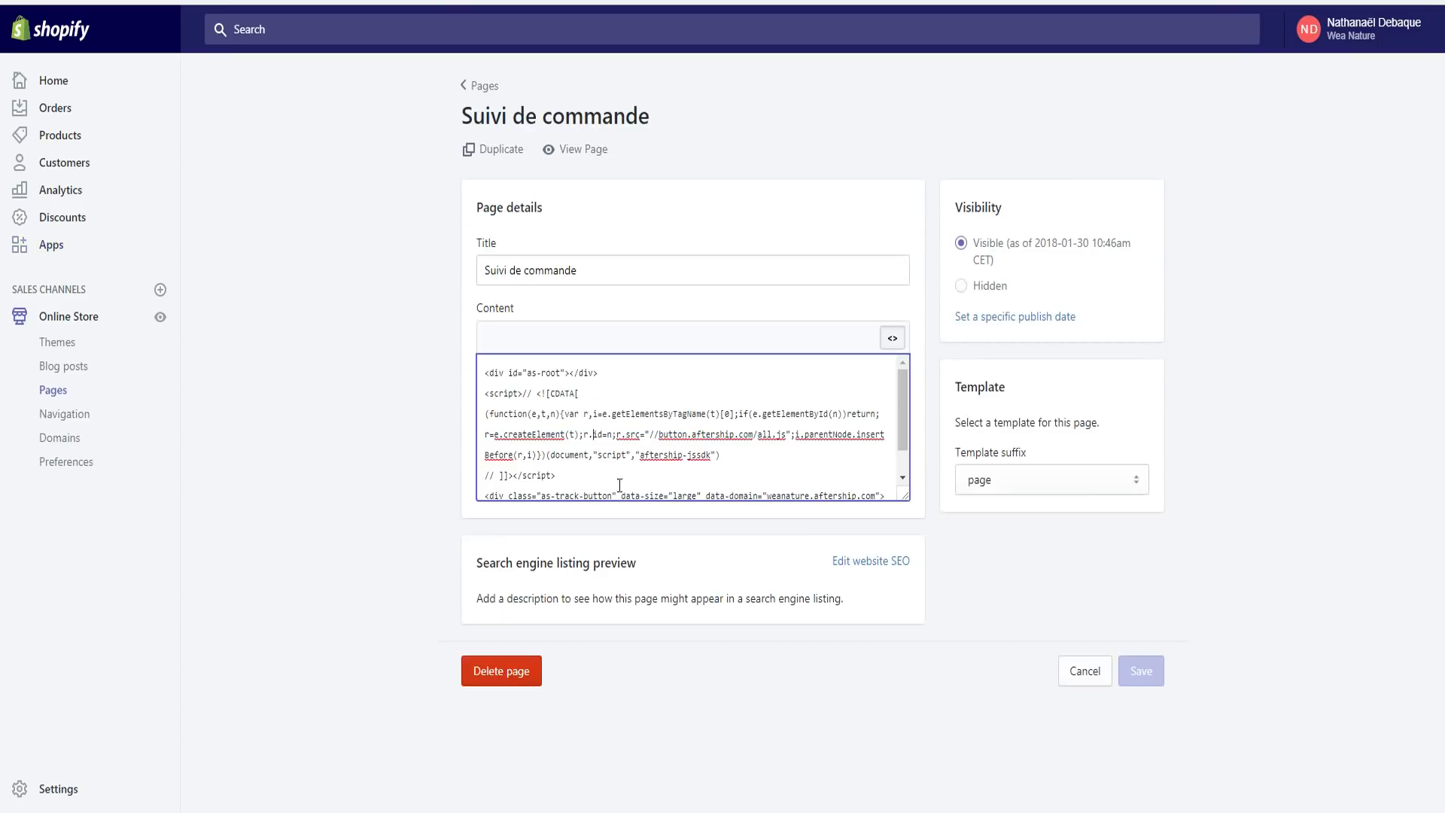
{"action": "key", "text": "ctrl+a"}
{"action": "key", "text": "BackSpace"}
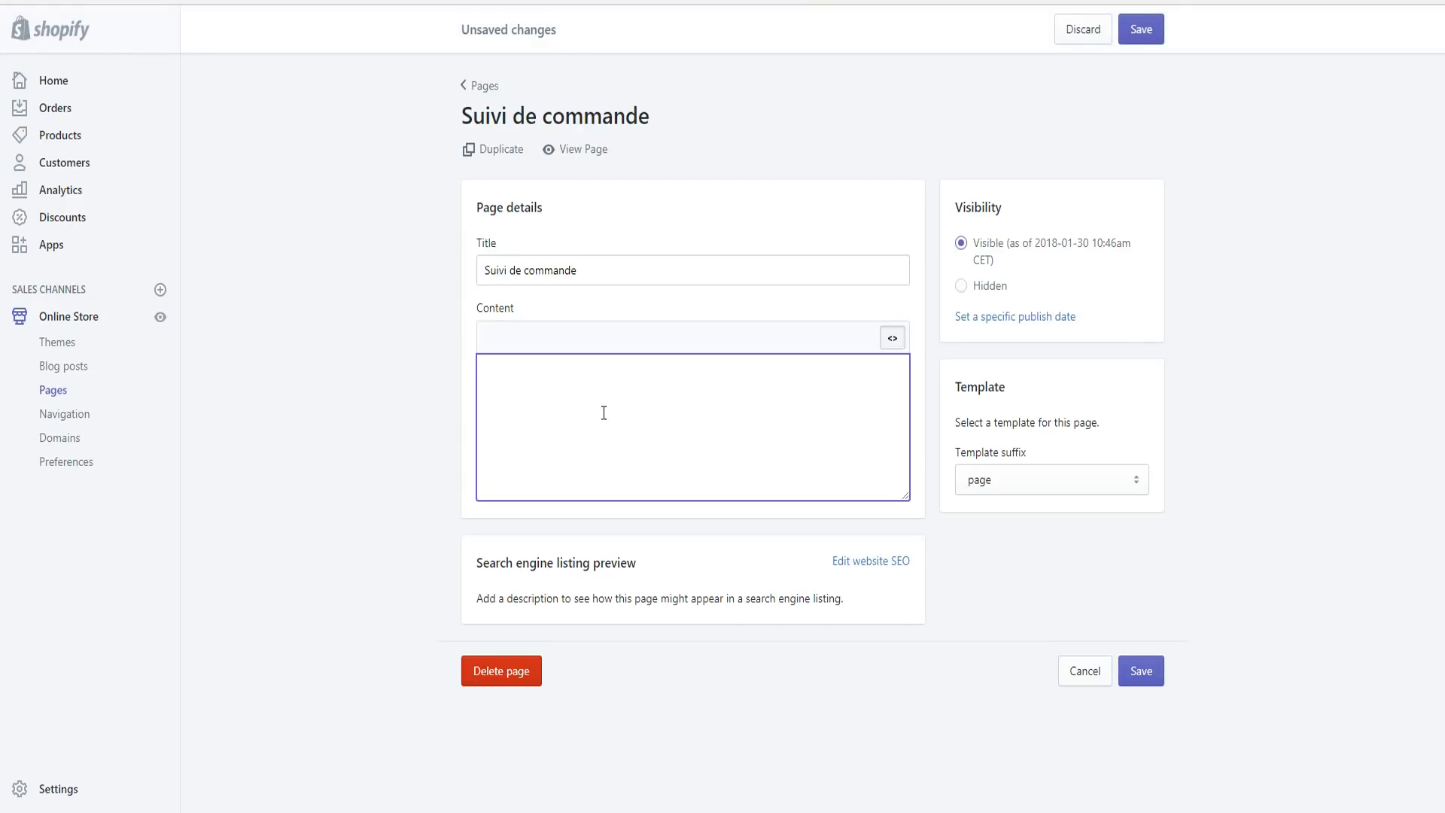
{"action": "key", "text": "ctrl+v"}
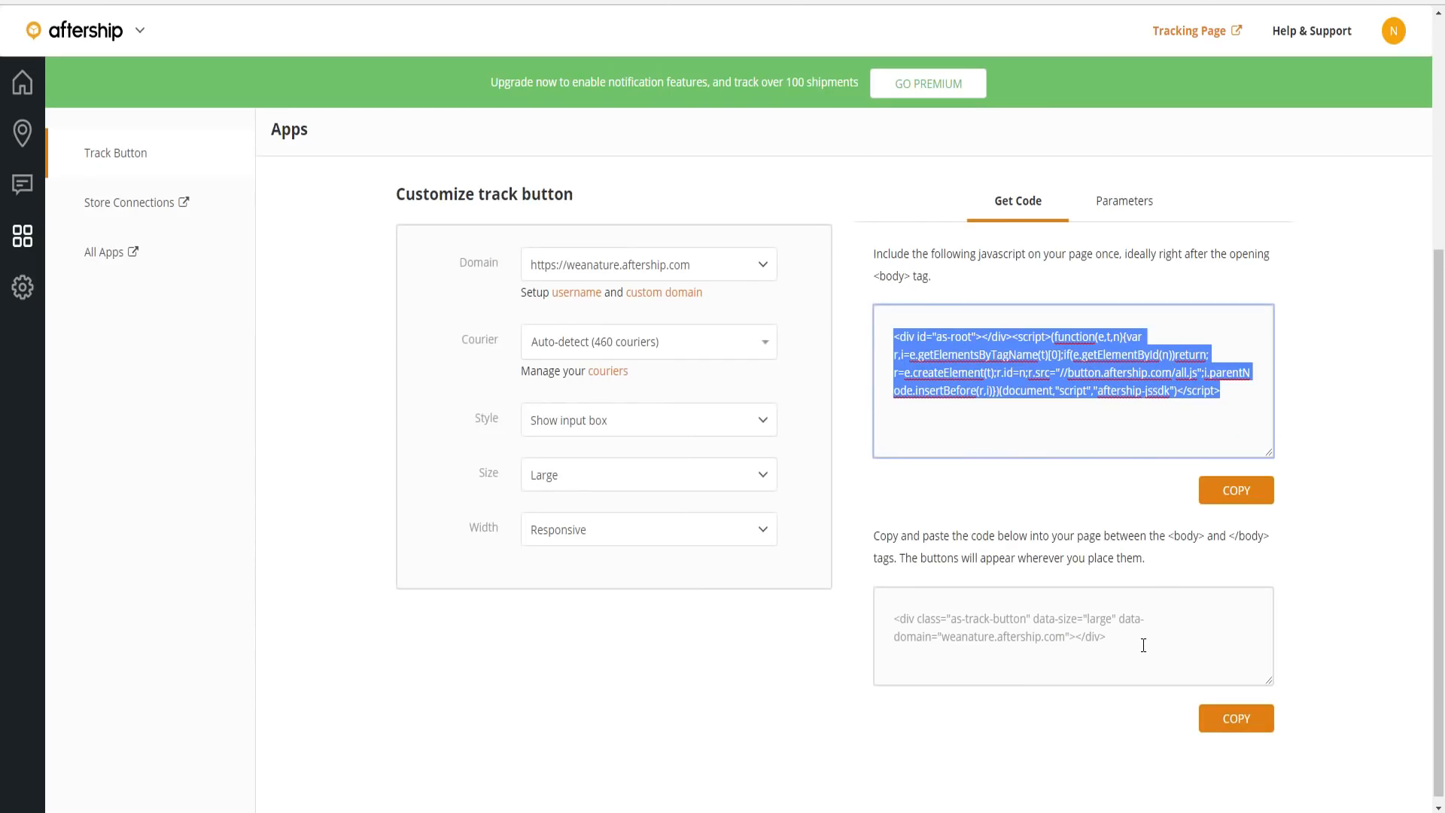
- Add AfterShip's "as-track-button" div code below the script in the page content and save the page
{"action": "left_click", "coordinate": [1143, 645]}
{"action": "left_click", "coordinate": [1204, 719]}
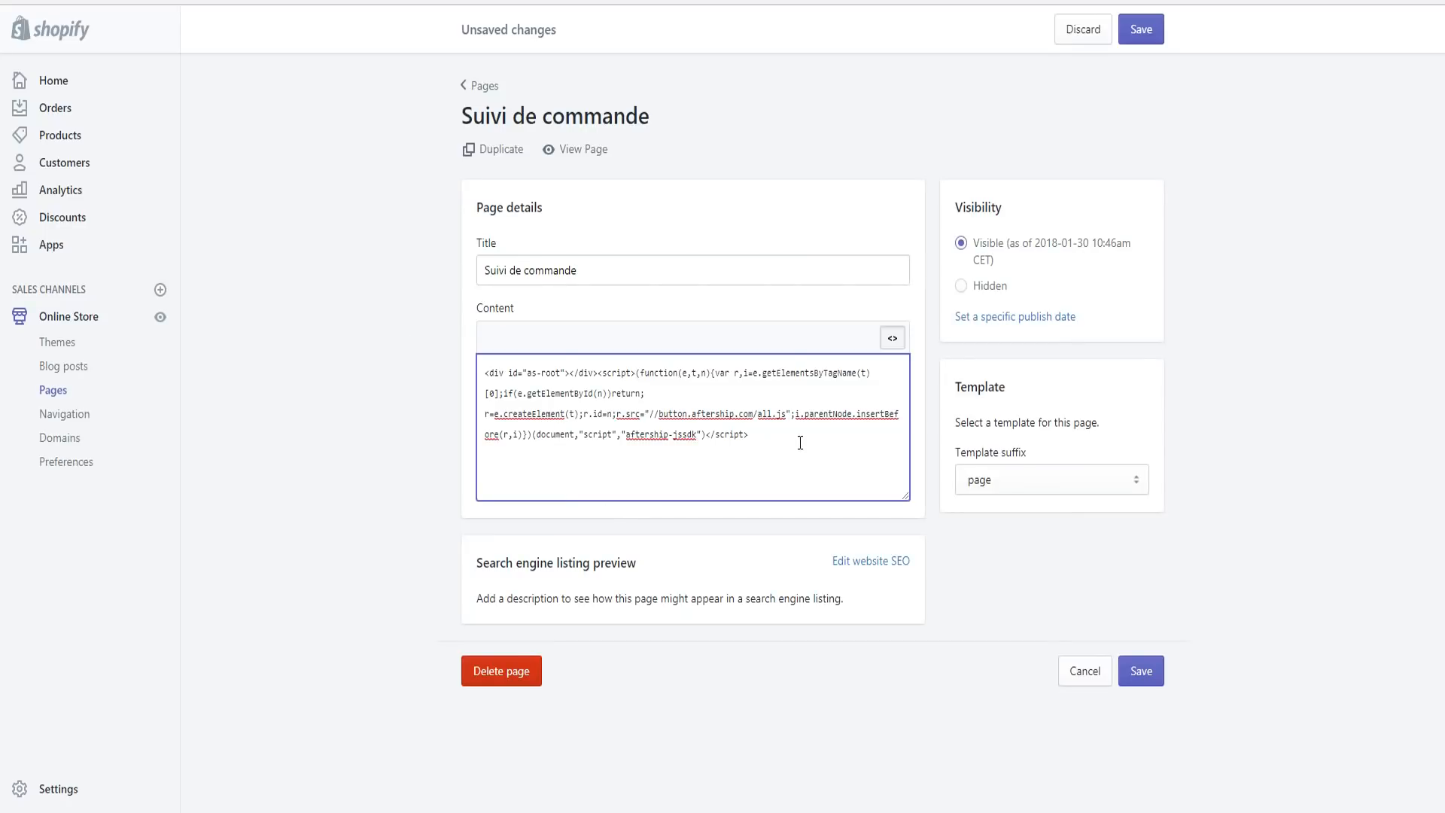
{"action": "key", "text": "ctrl+v"}
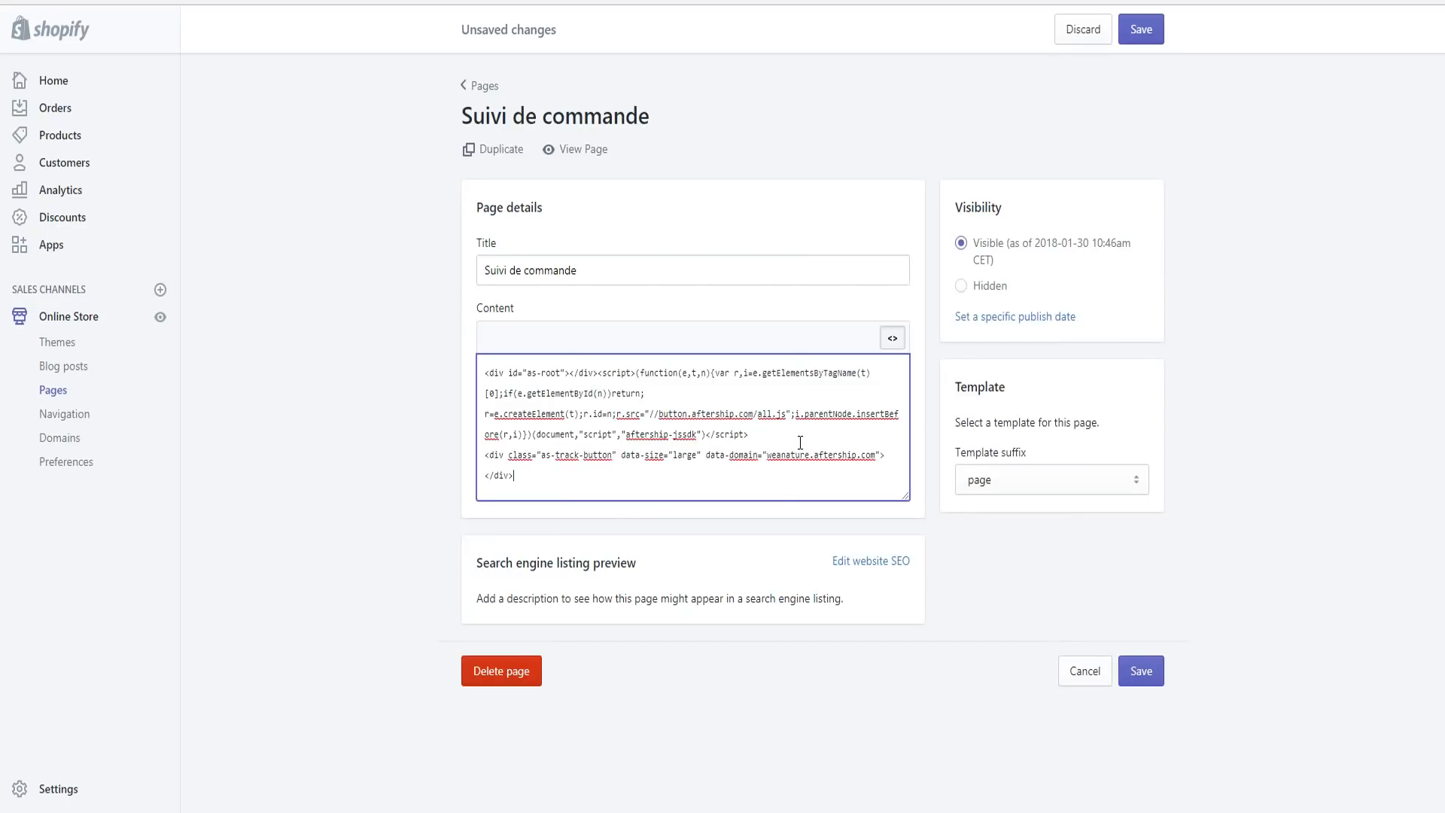
{"action": "left_click", "coordinate": [1138, 671]}
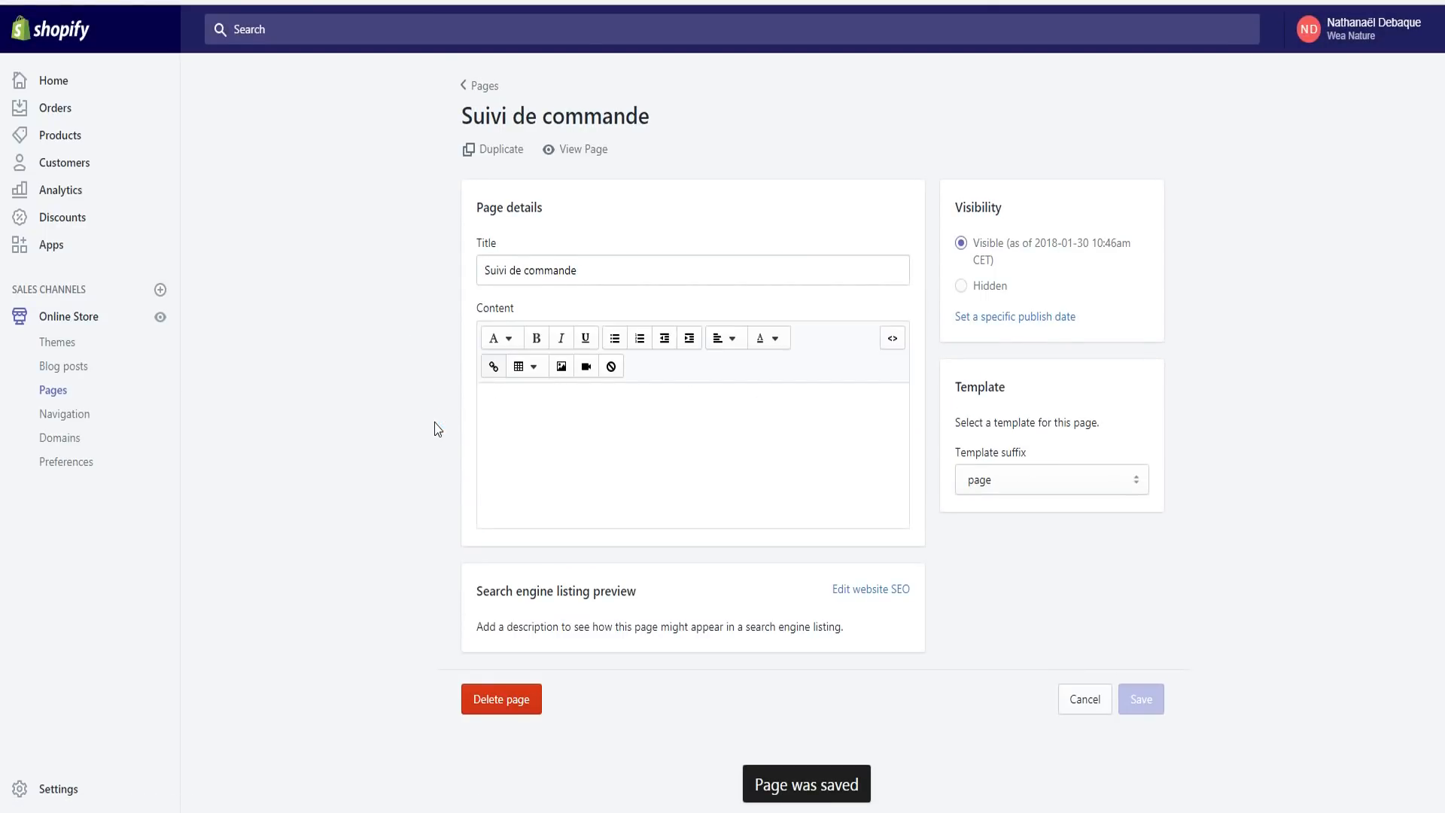
- View the Suivi de commande page in the online store and check its tracking number field and Track button
{"action": "left_click", "coordinate": [580, 150]}
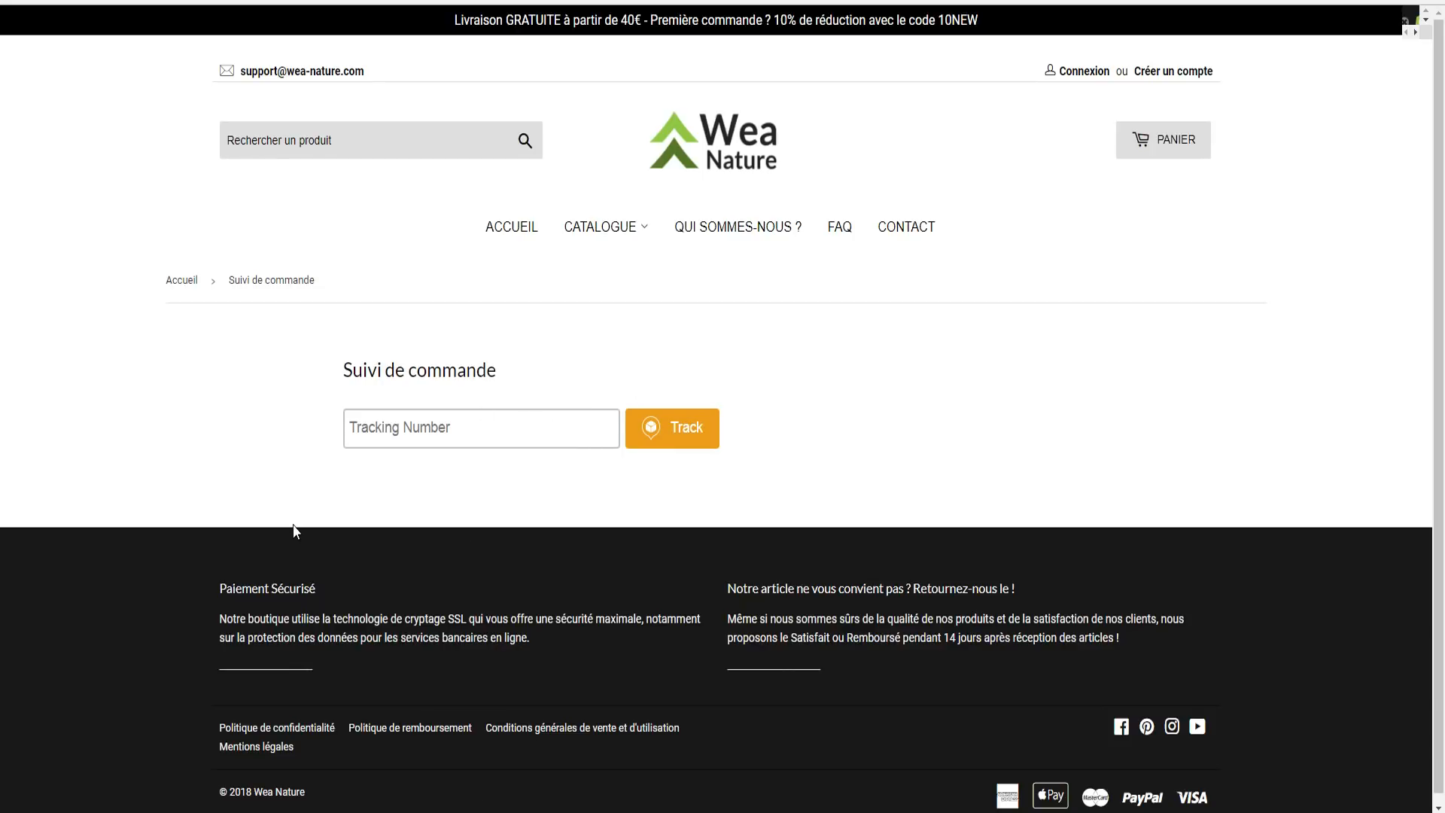
{"action": "left_click", "coordinate": [377, 441]}
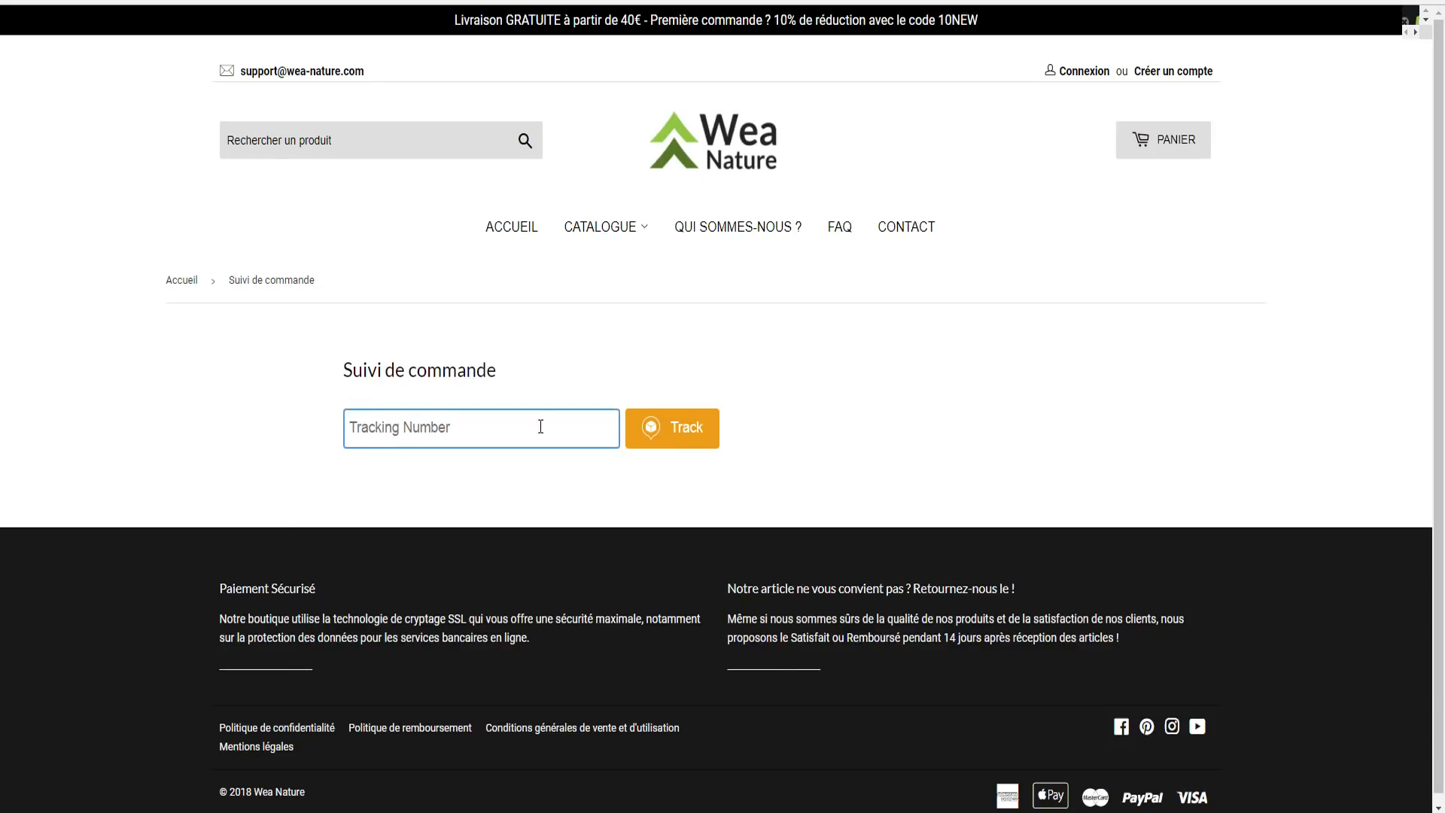
{"action": "left_click", "coordinate": [655, 443]}
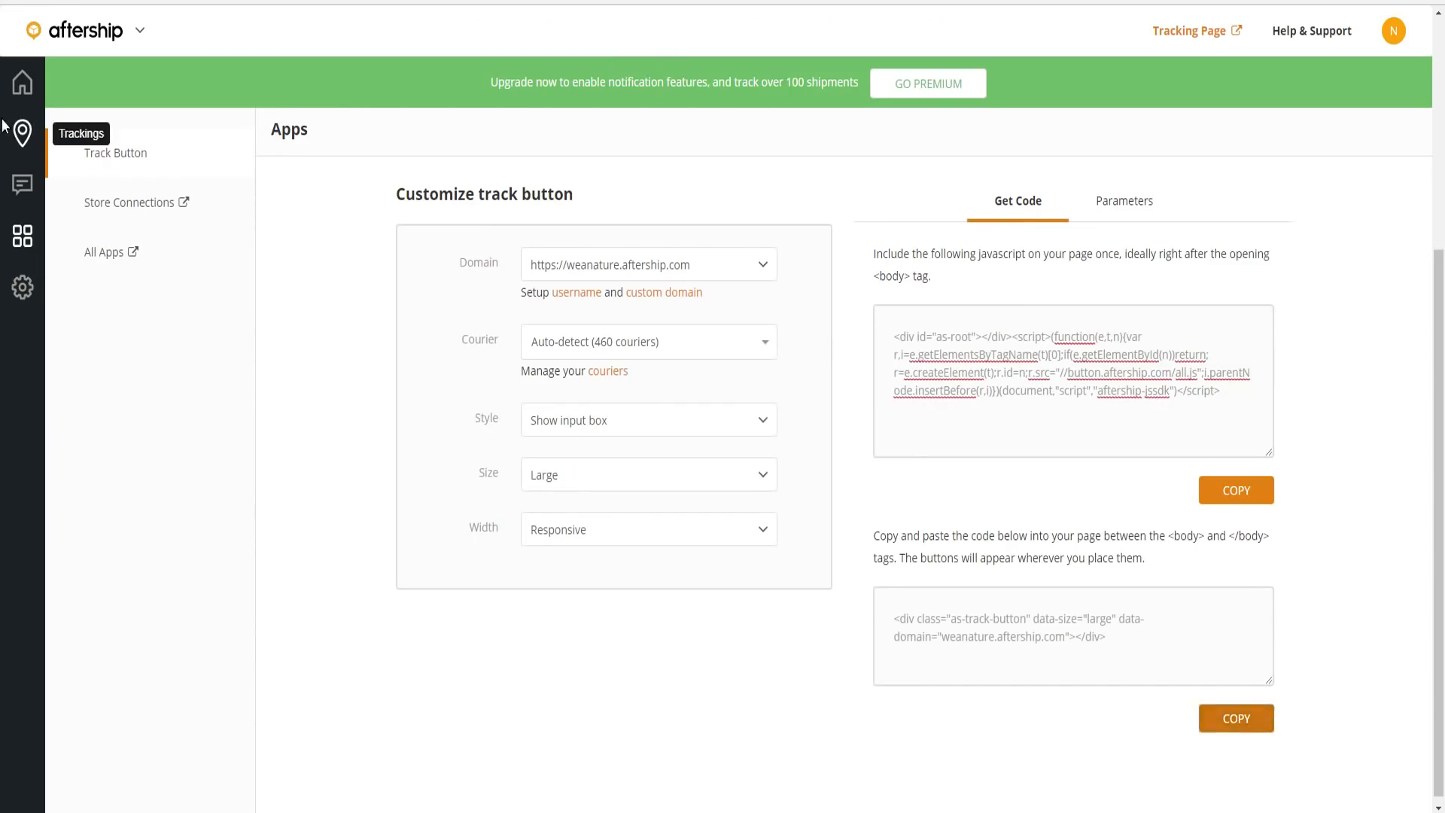
- Switch to AfterShip's trackings and filter the shipments to February 1 through February 28, 2018
{"action": "left_click", "coordinate": [6, 128]}
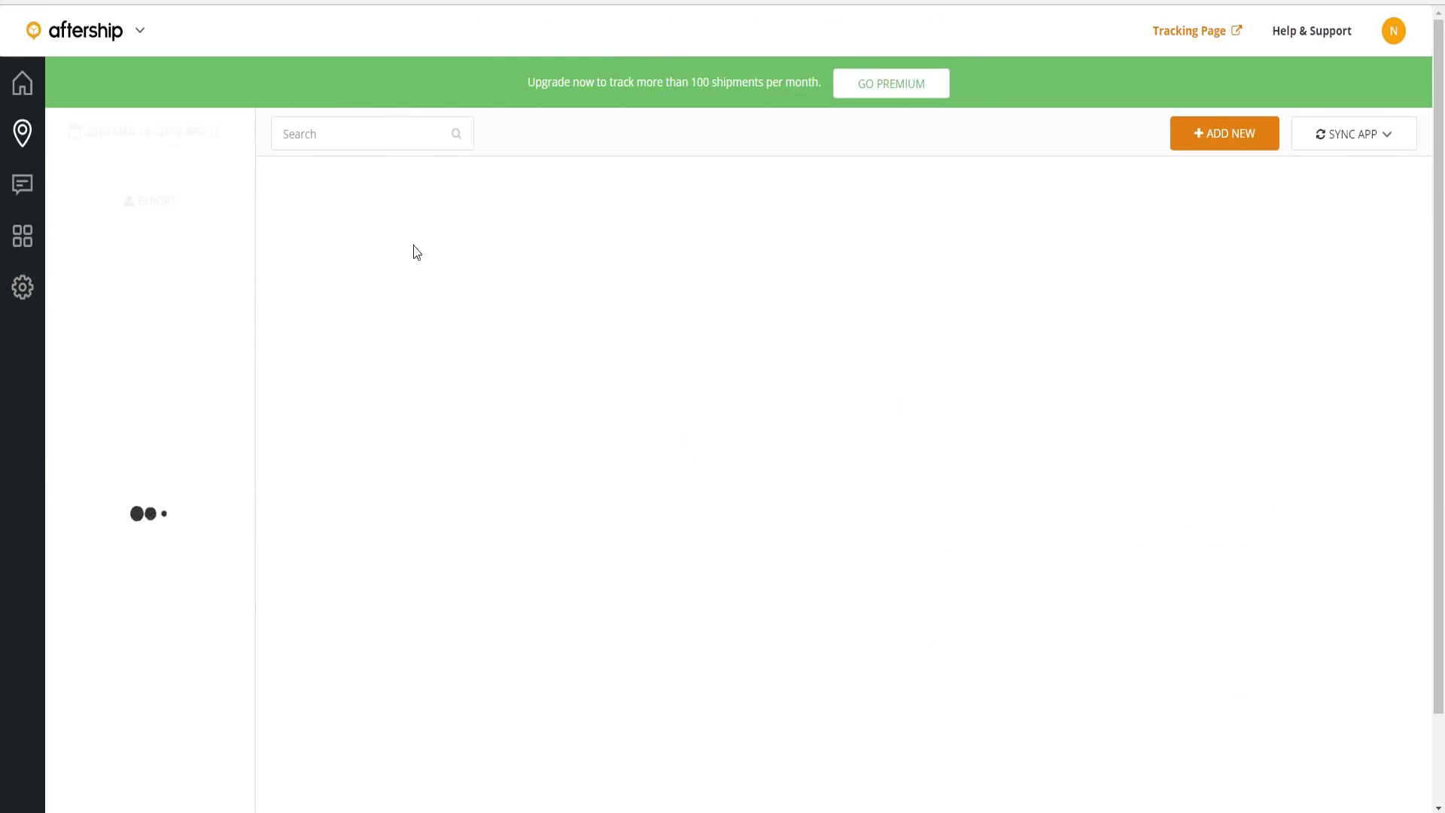
{"action": "left_click", "coordinate": [185, 140]}
{"action": "left_click", "coordinate": [74, 167]}
{"action": "left_click", "coordinate": [174, 226]}
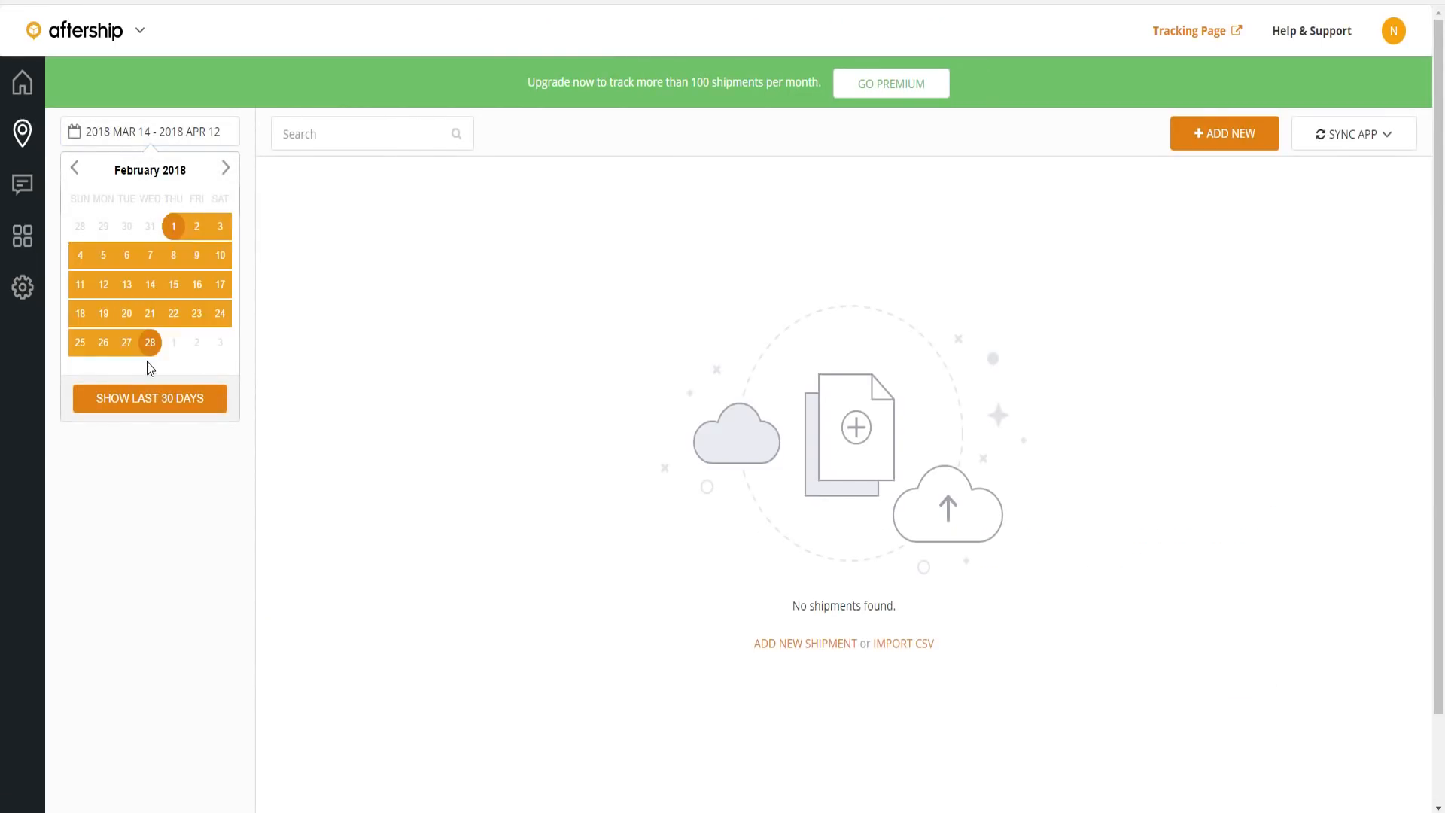
{"action": "left_click", "coordinate": [150, 342]}
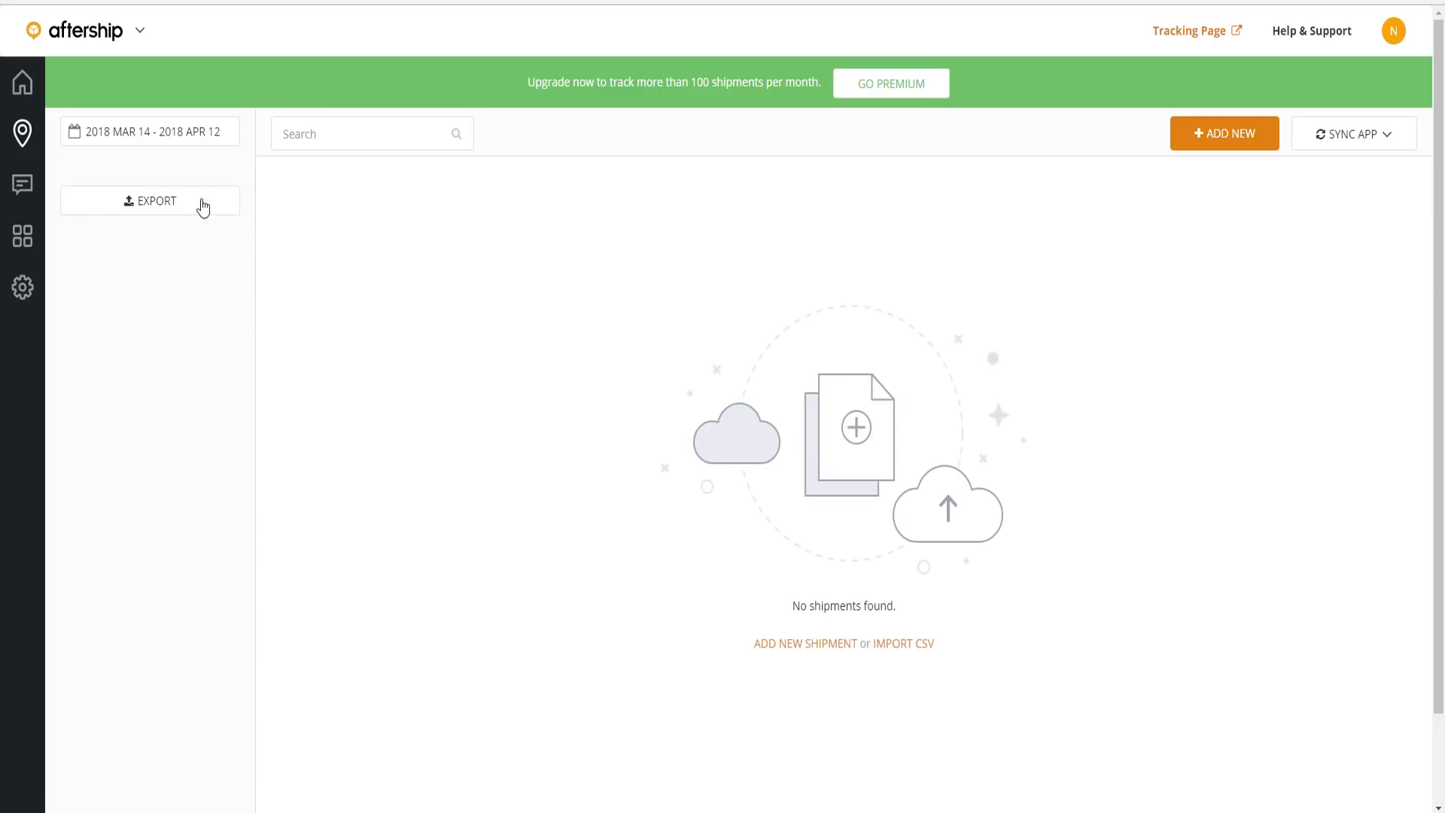
{"action": "left_click", "coordinate": [151, 133]}
{"action": "left_click", "coordinate": [76, 168]}
{"action": "left_click", "coordinate": [173, 226]}
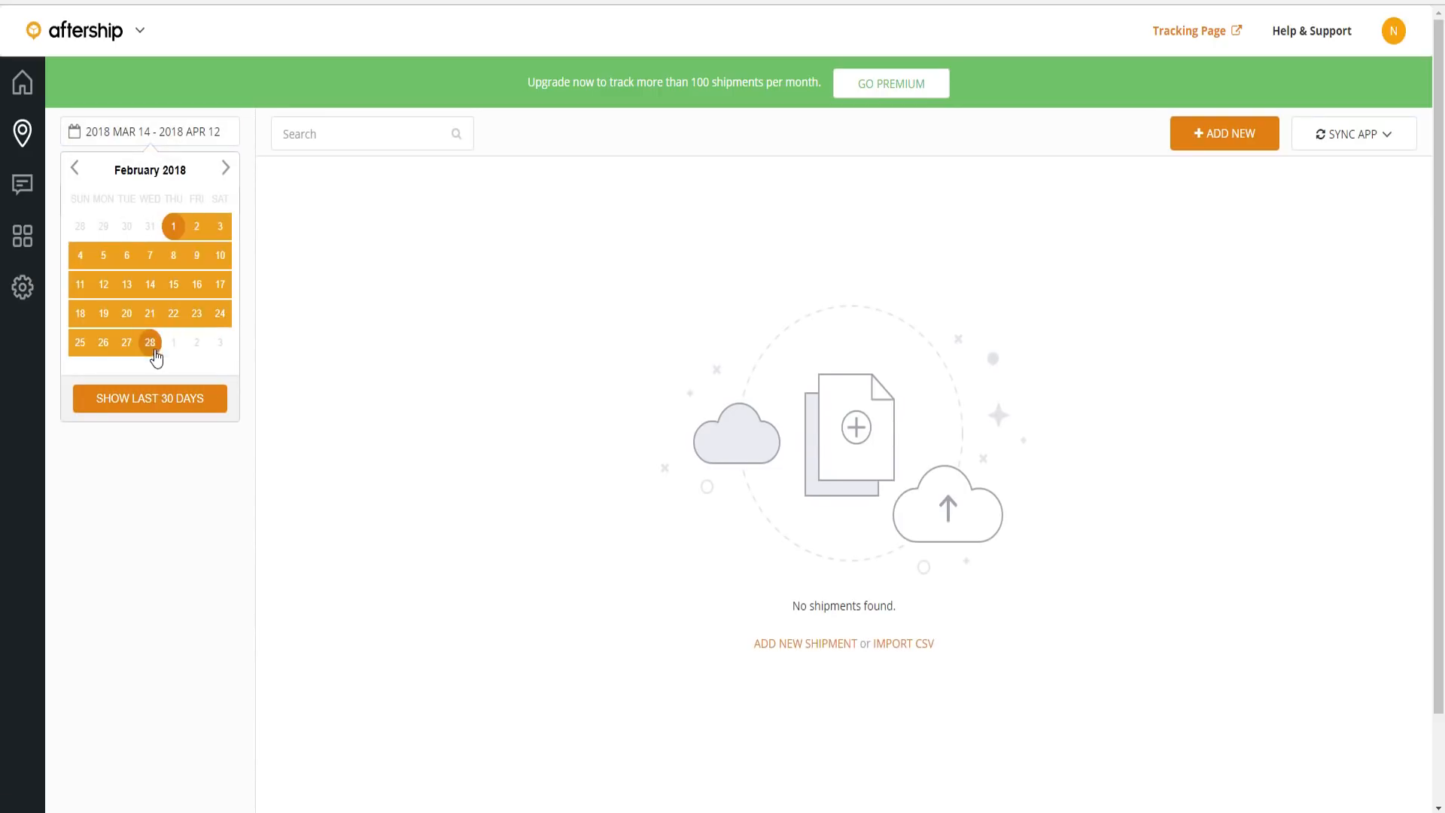
{"action": "left_click", "coordinate": [150, 342]}
- Copy a shipment's tracking number, dismiss the welcome offer on the store page, and track that number there
{"action": "left_click_drag", "start_coordinate": [416, 239], "coordinate": [362, 245]}
{"action": "right_click", "coordinate": [362, 244]}
{"action": "left_click", "coordinate": [392, 369]}
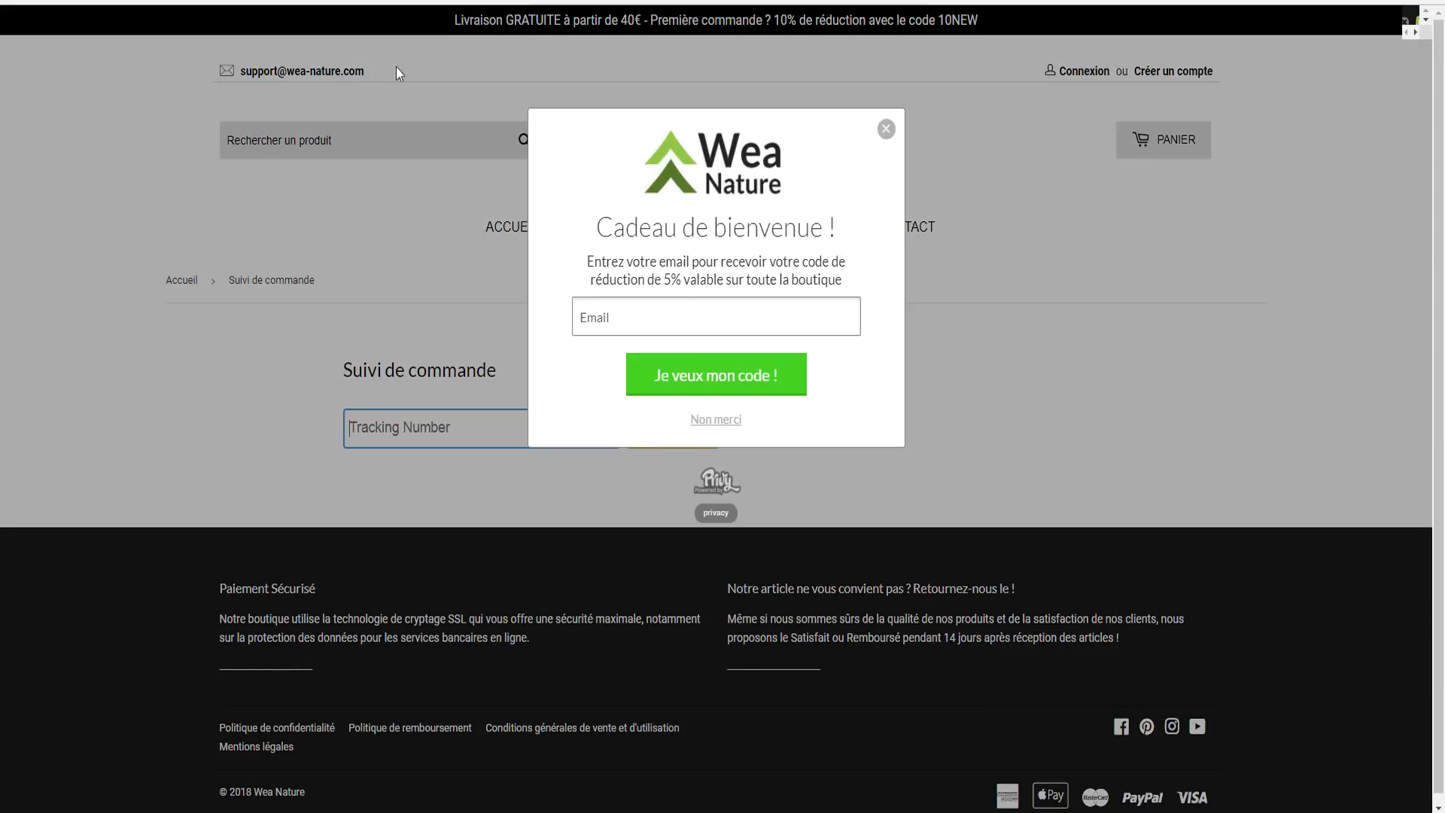
{"action": "left_click", "coordinate": [886, 129]}
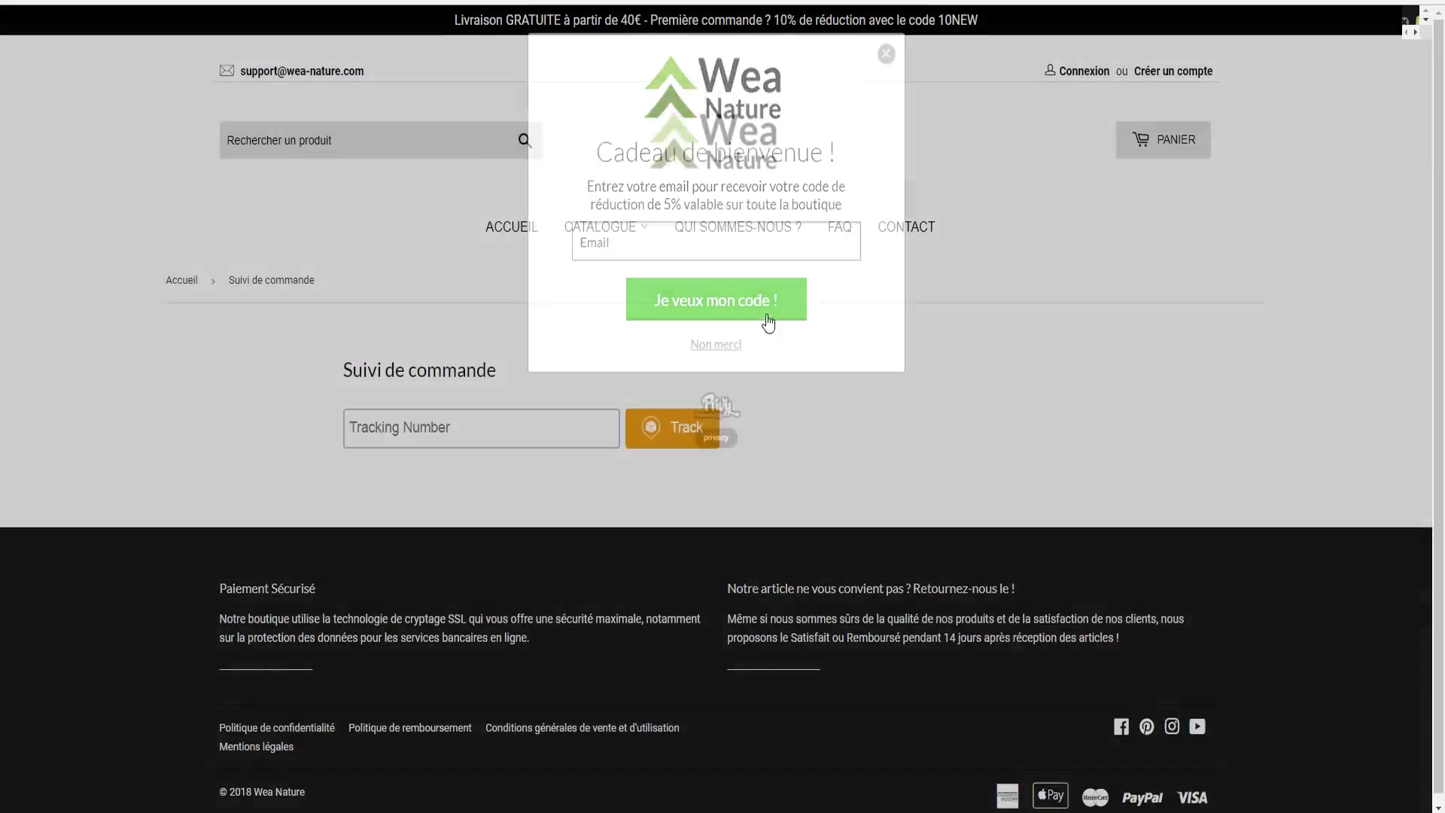
{"action": "key", "text": "ctrl+v"}
{"action": "left_click", "coordinate": [678, 440]}
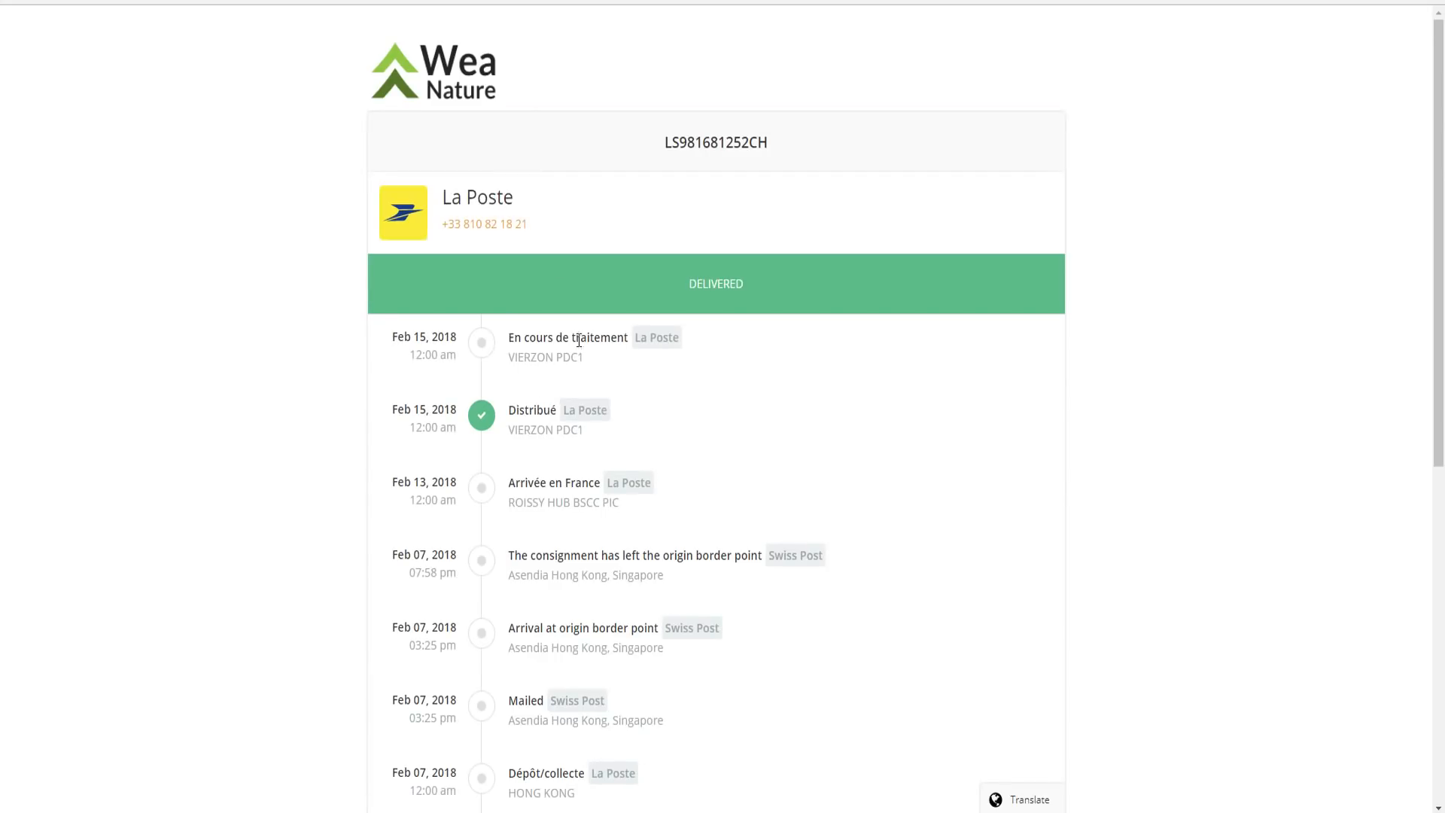
- Examine the shipment's whole tracking history on the branded tracking page and return to the Shopify admin
{"action": "scroll", "coordinate": [611, 361], "scroll_direction": "down", "scroll_amount": 8}
{"action": "scroll", "coordinate": [621, 385], "scroll_direction": "up", "scroll_amount": 8}
{"action": "key", "text": "ctrl+shift+Tab"}
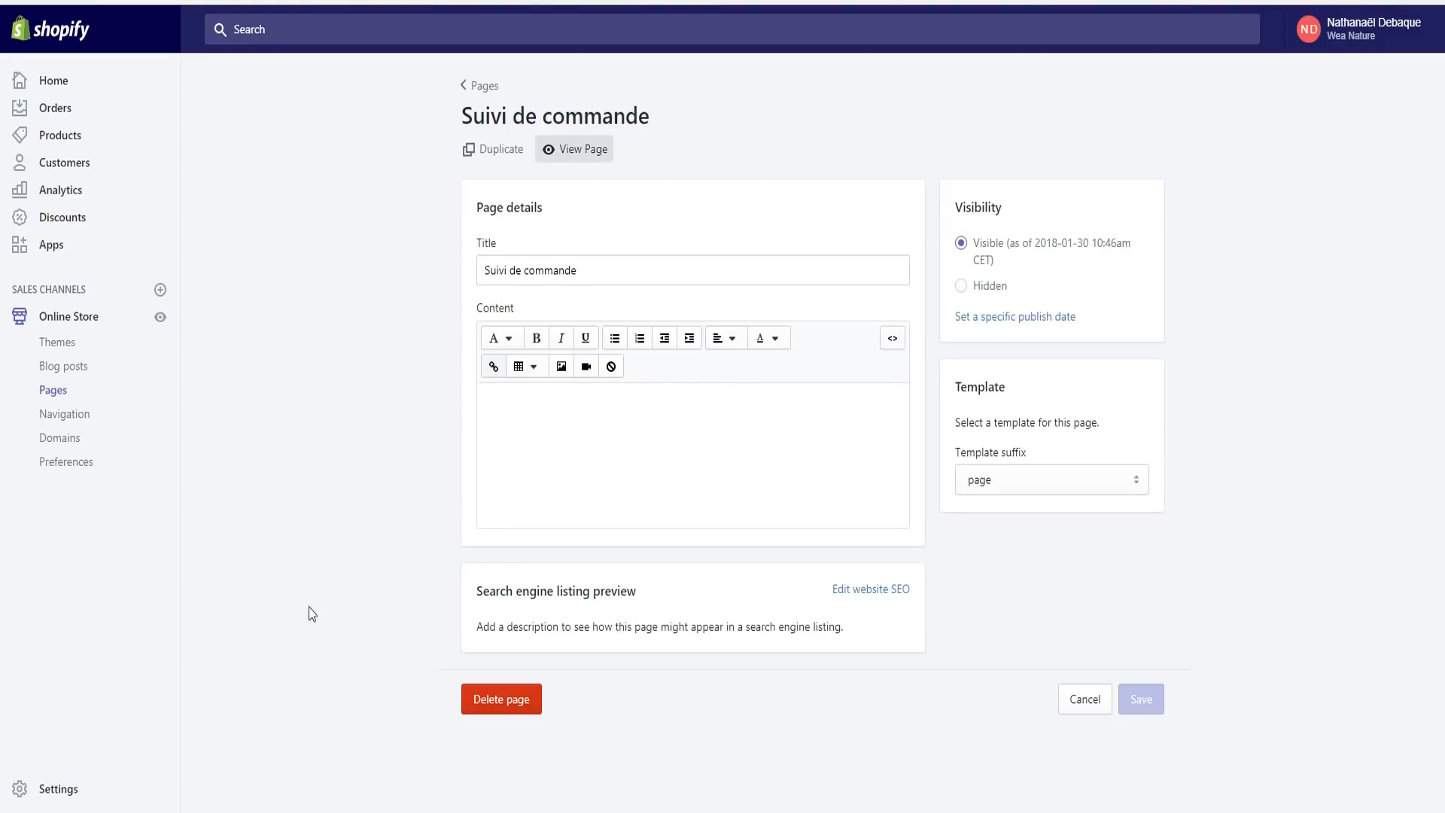
- Open the store's notification settings and look over the customer notifications for orders and shipping
{"action": "left_click", "coordinate": [51, 791]}
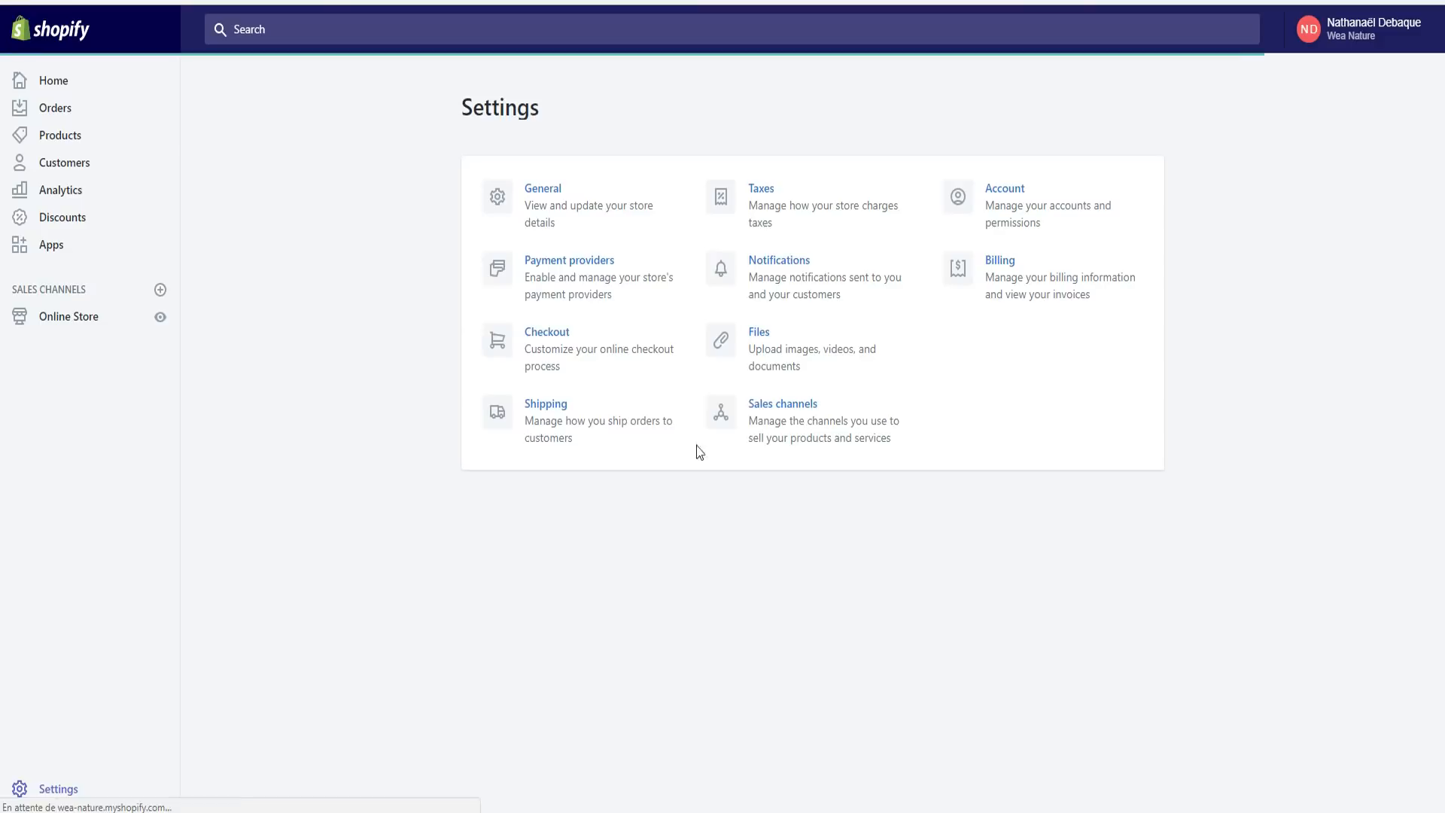
{"action": "left_click", "coordinate": [782, 275]}
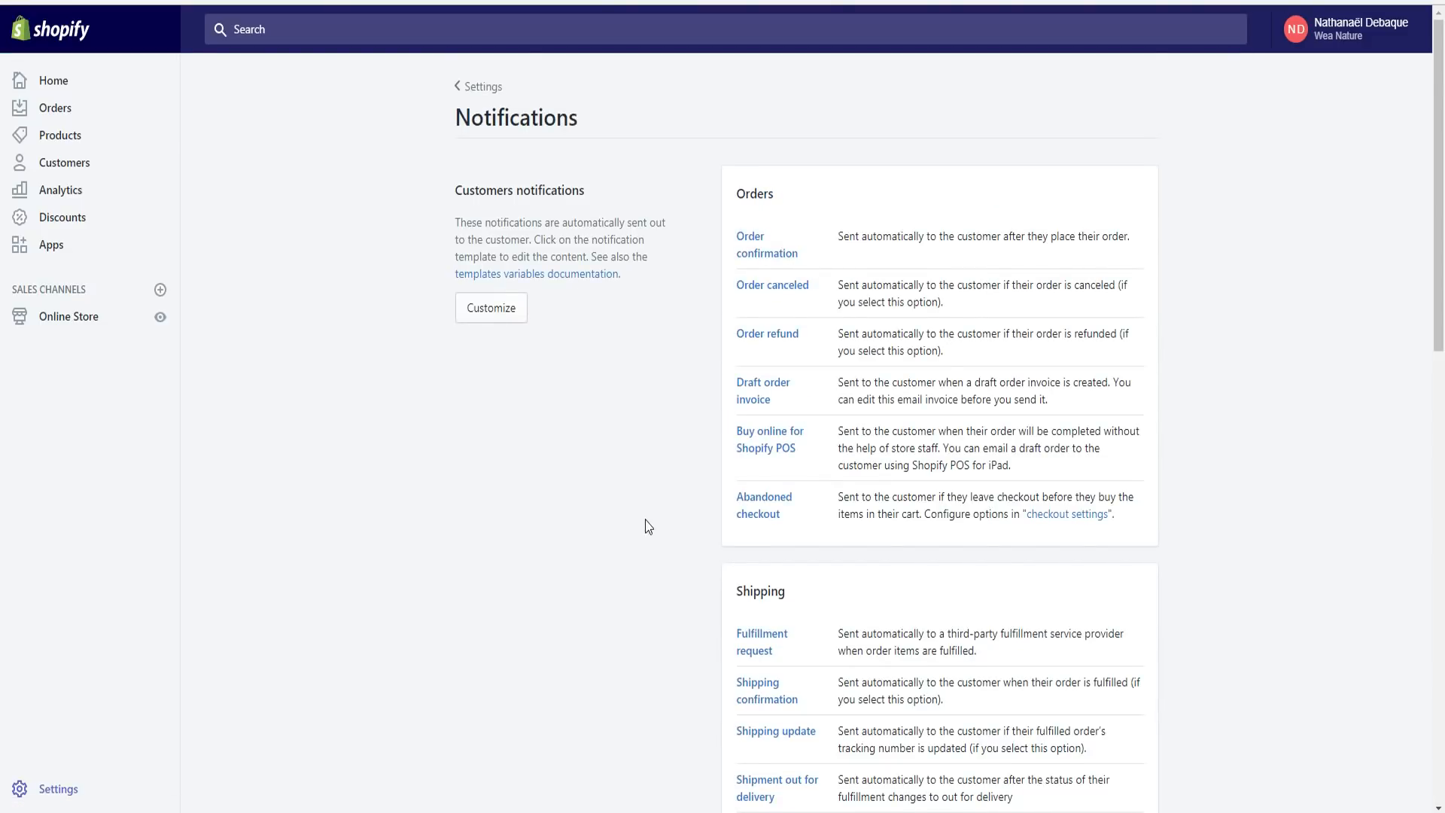
{"action": "scroll", "coordinate": [645, 527], "scroll_direction": "down", "scroll_amount": 2}
{"action": "scroll", "coordinate": [598, 545], "scroll_direction": "up", "scroll_amount": 1}
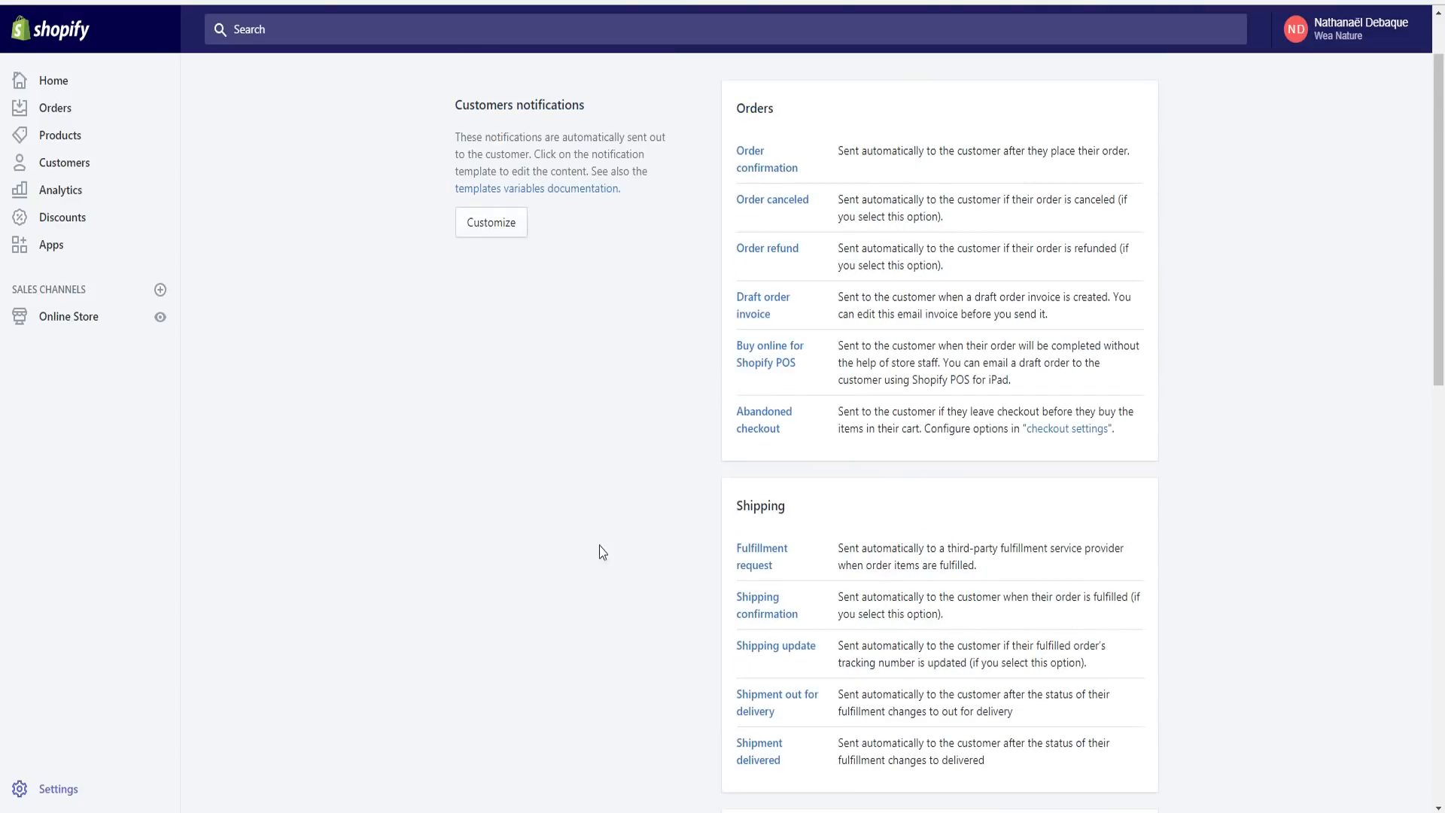
{"action": "scroll", "coordinate": [602, 561], "scroll_direction": "down", "scroll_amount": 2}
{"action": "scroll", "coordinate": [573, 414], "scroll_direction": "up", "scroll_amount": 2}
{"action": "scroll", "coordinate": [662, 451], "scroll_direction": "down", "scroll_amount": 2}
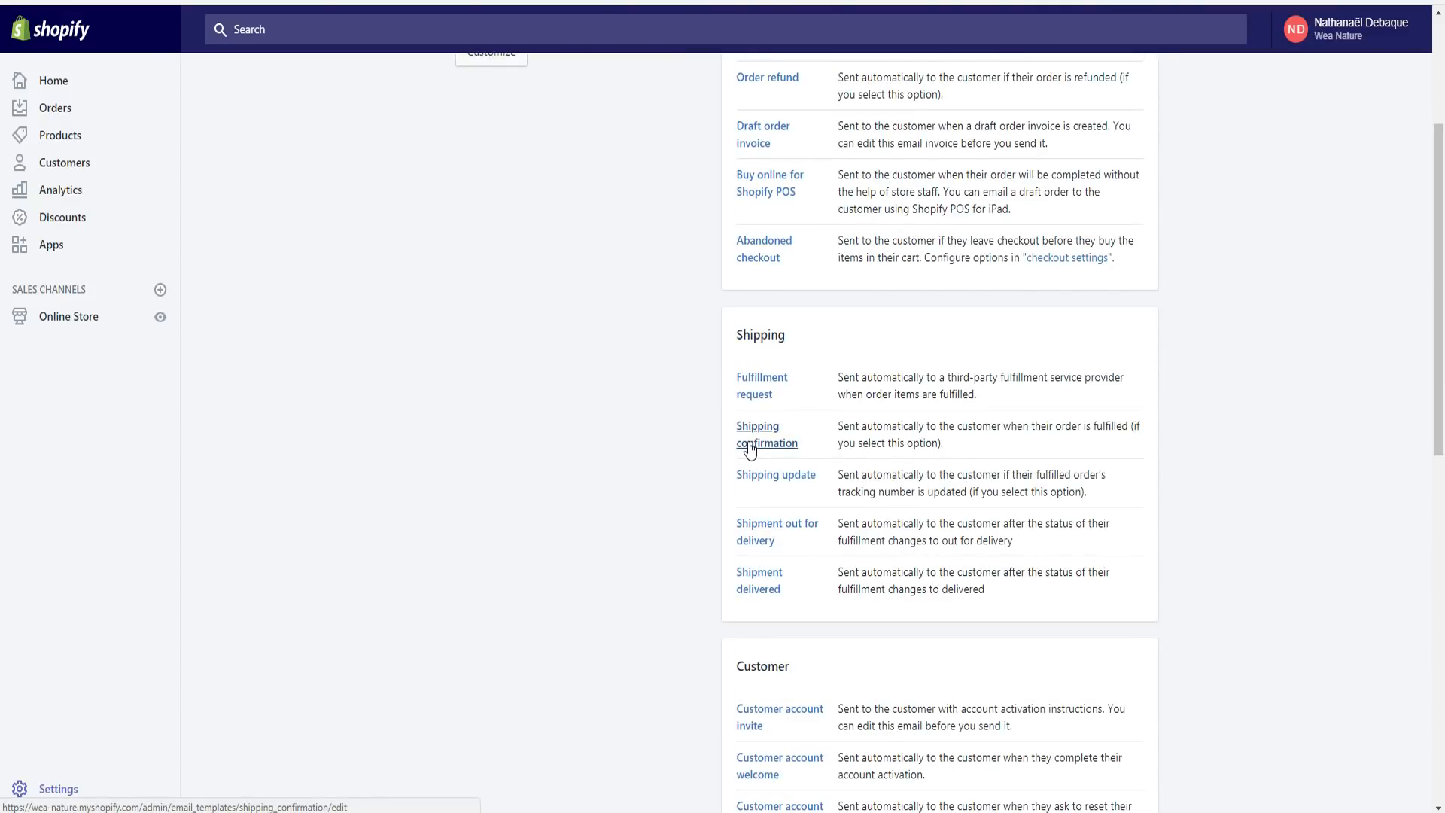
- Open the Shipping confirmation notification template and examine its email subject and HTML body
{"action": "left_click", "coordinate": [762, 449]}
{"action": "scroll", "coordinate": [358, 390], "scroll_direction": "down", "scroll_amount": 3}
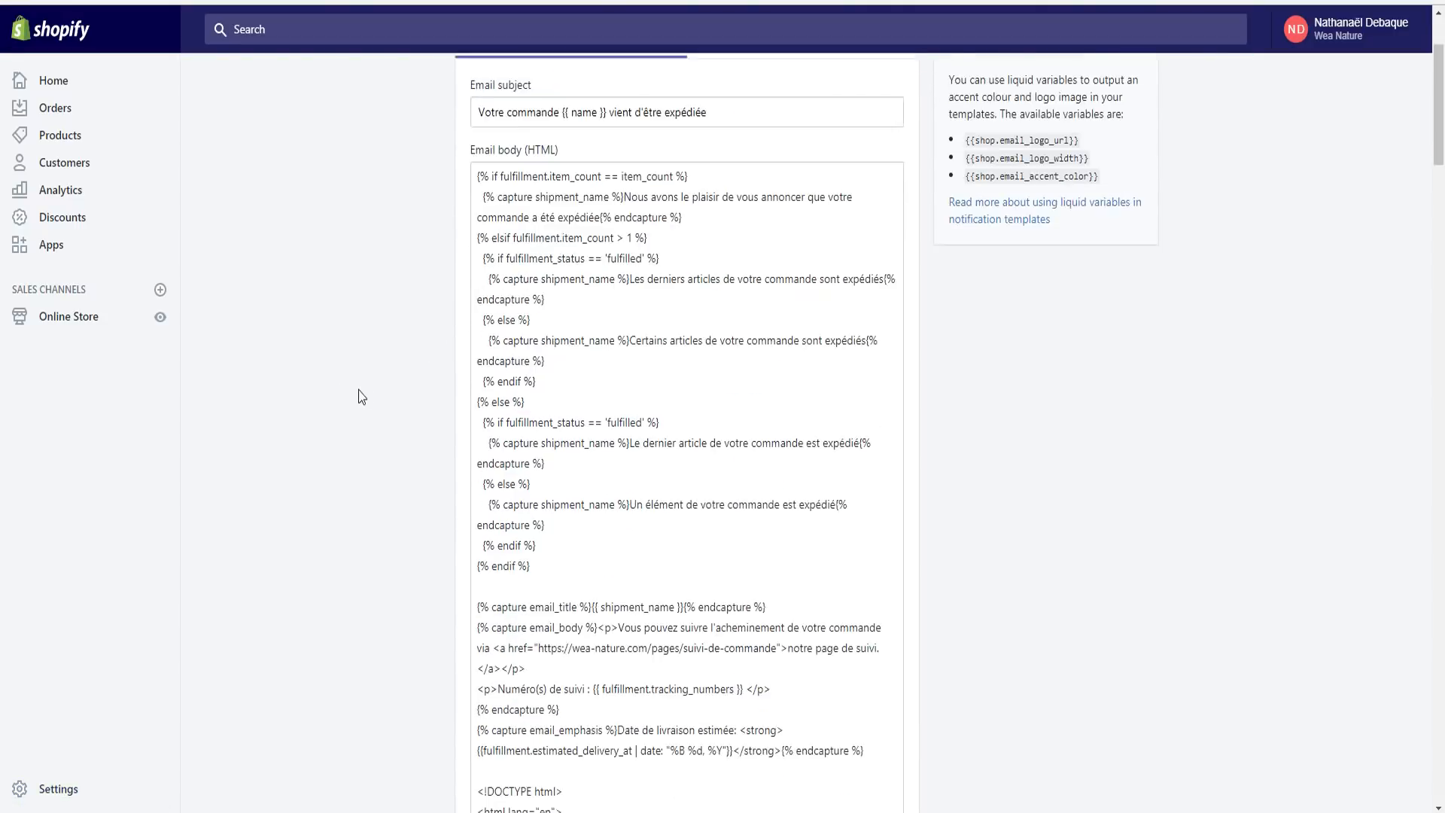
{"action": "scroll", "coordinate": [417, 435], "scroll_direction": "up", "scroll_amount": 2}
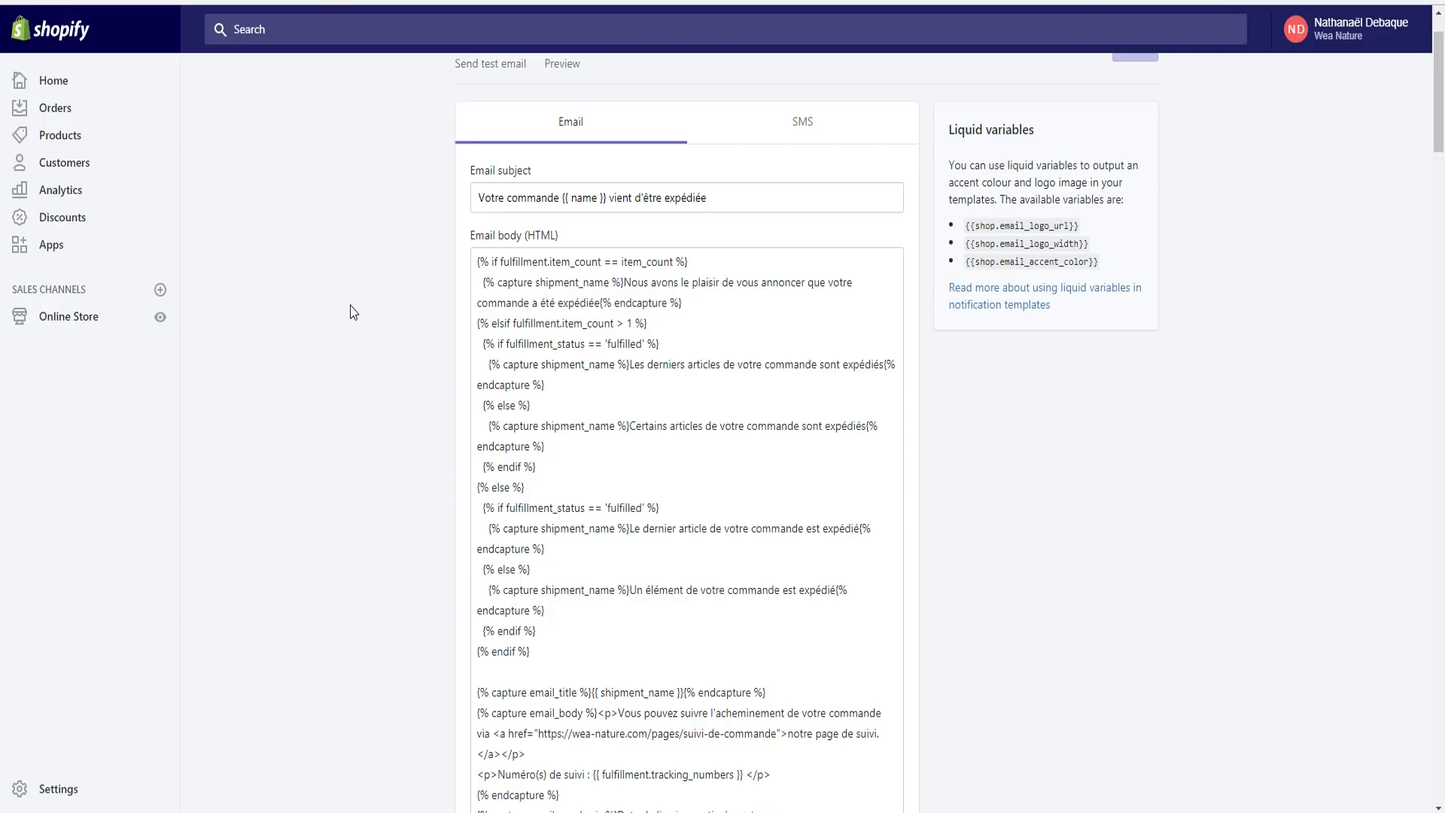
{"action": "left_click_drag", "start_coordinate": [498, 197], "coordinate": [644, 198]}
{"action": "left_click", "coordinate": [572, 369]}
{"action": "scroll", "coordinate": [572, 369], "scroll_direction": "up", "scroll_amount": 1}
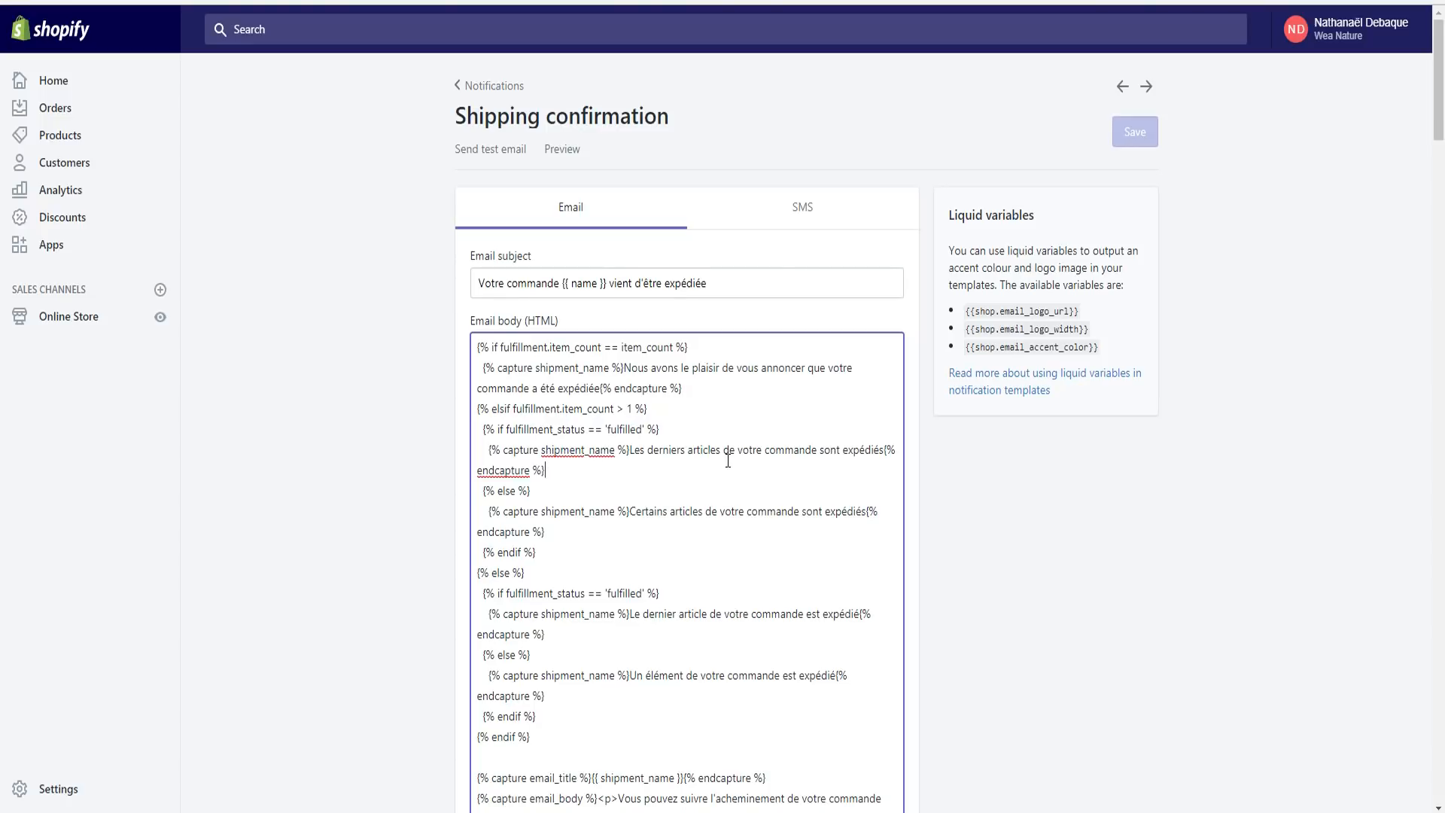
- Remove the tracking page paragraph and the "Numéro(s) de suivi" line from the template's email_body capture
{"action": "scroll", "coordinate": [622, 513], "scroll_direction": "down", "scroll_amount": 4}
{"action": "scroll", "coordinate": [423, 309], "scroll_direction": "up", "scroll_amount": 1}
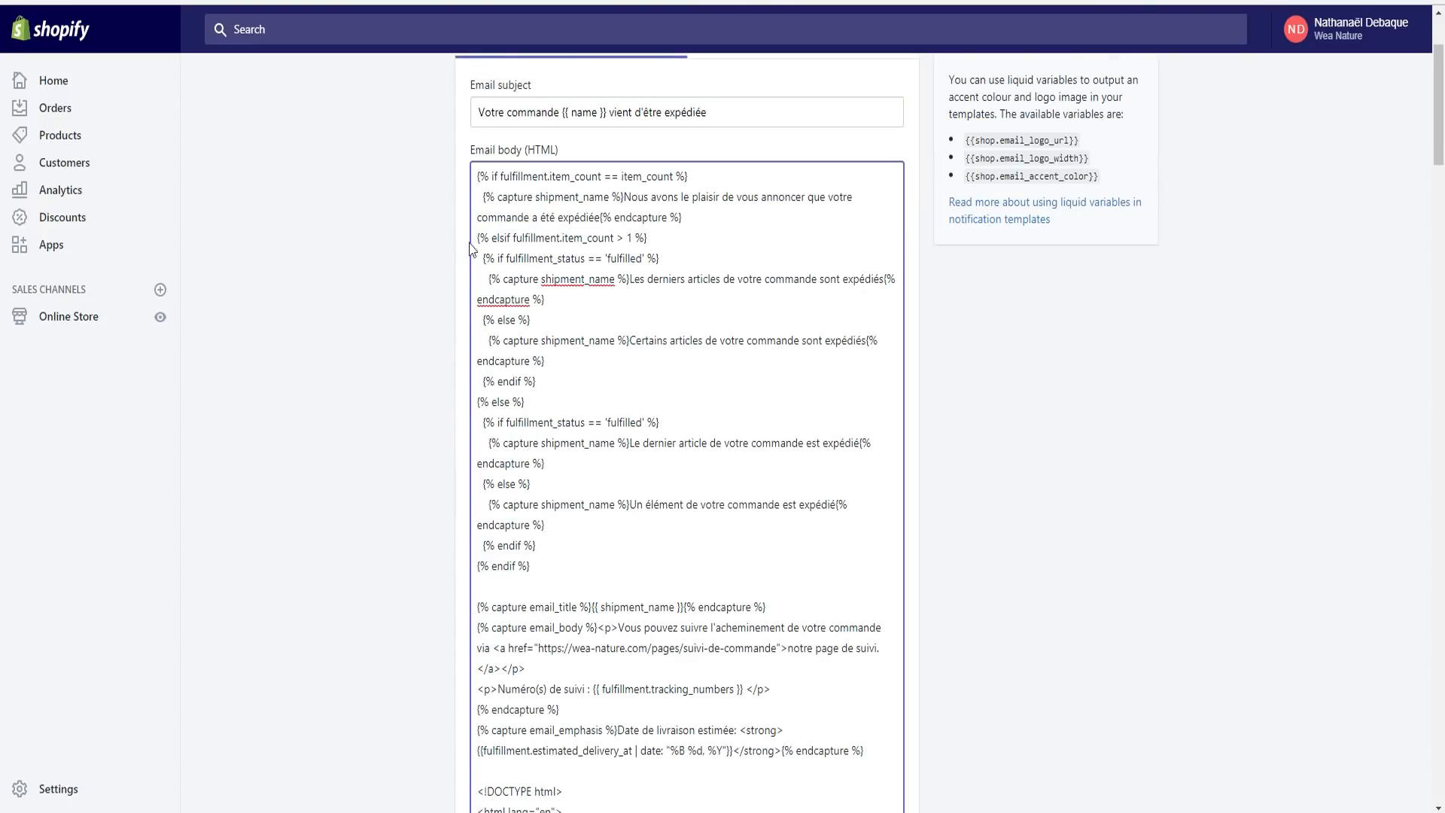
{"action": "scroll", "coordinate": [506, 288], "scroll_direction": "down", "scroll_amount": 3}
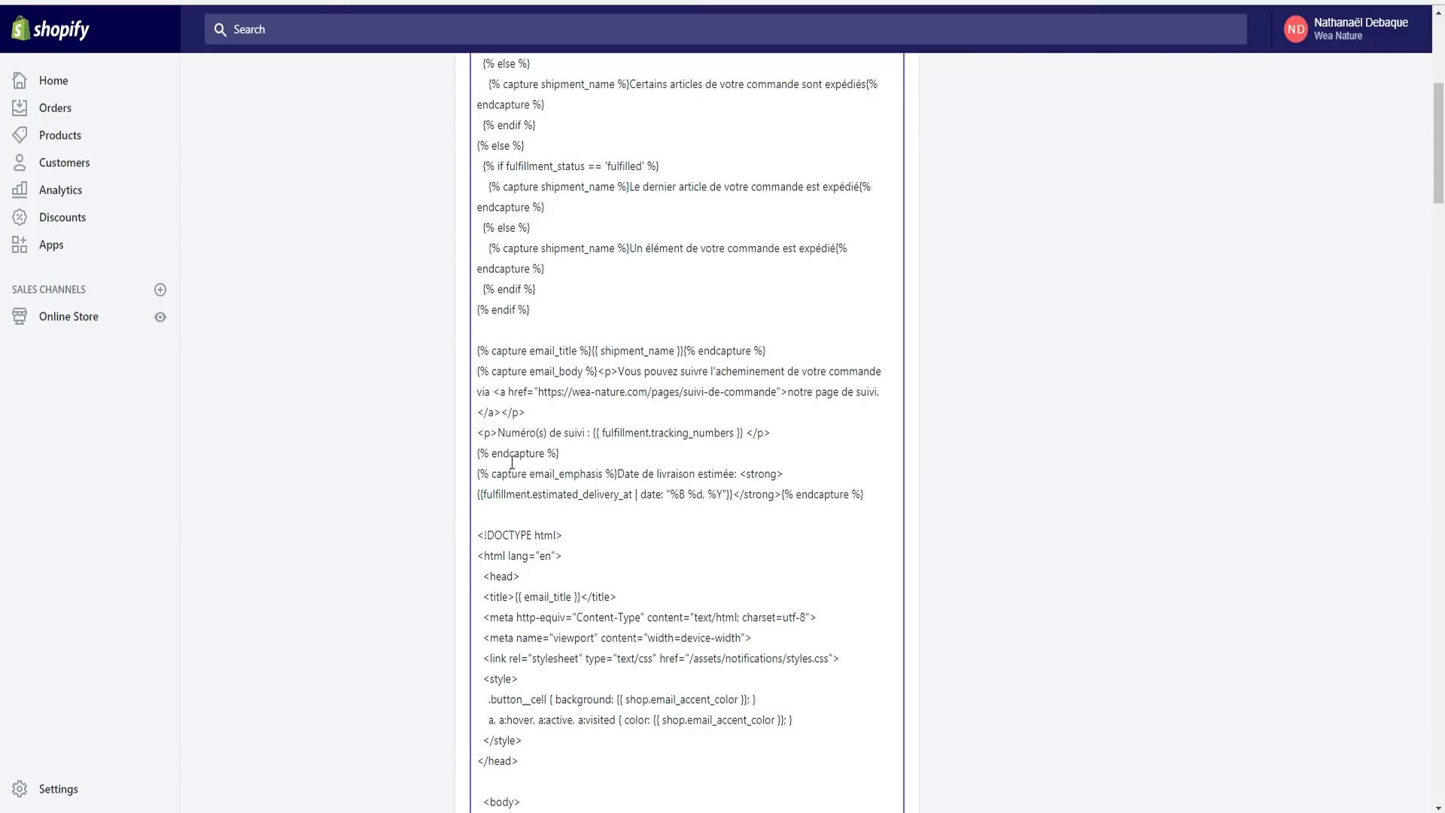
{"action": "left_click_drag", "start_coordinate": [478, 371], "coordinate": [597, 373]}
{"action": "left_click", "coordinate": [599, 371]}
{"action": "left_click_drag", "start_coordinate": [618, 447], "coordinate": [447, 460]}
{"action": "left_click_drag", "start_coordinate": [784, 430], "coordinate": [599, 374]}
{"action": "scroll", "coordinate": [599, 374], "scroll_direction": "up", "scroll_amount": 5}
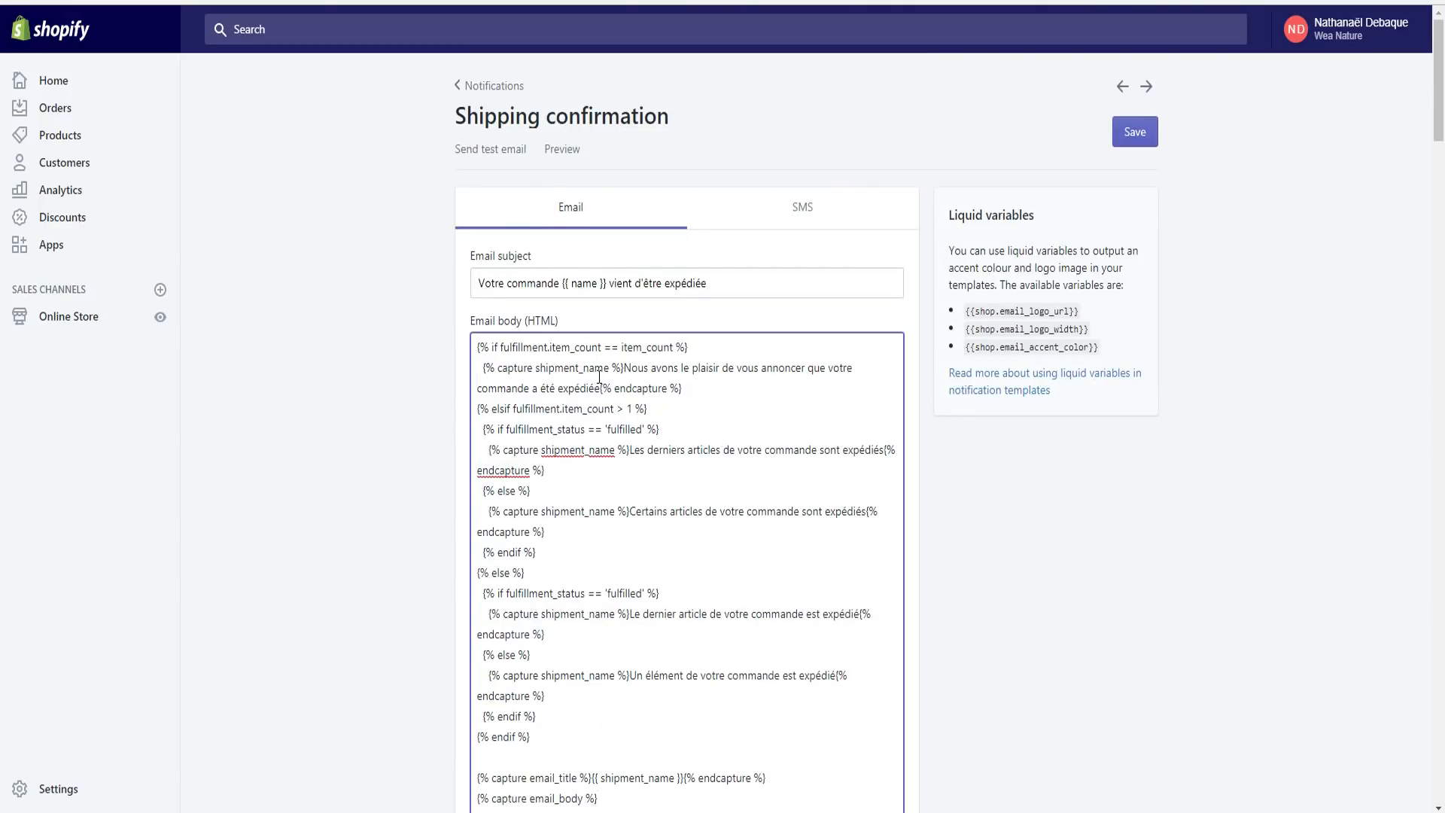
{"action": "scroll", "coordinate": [599, 376], "scroll_direction": "down", "scroll_amount": 4}
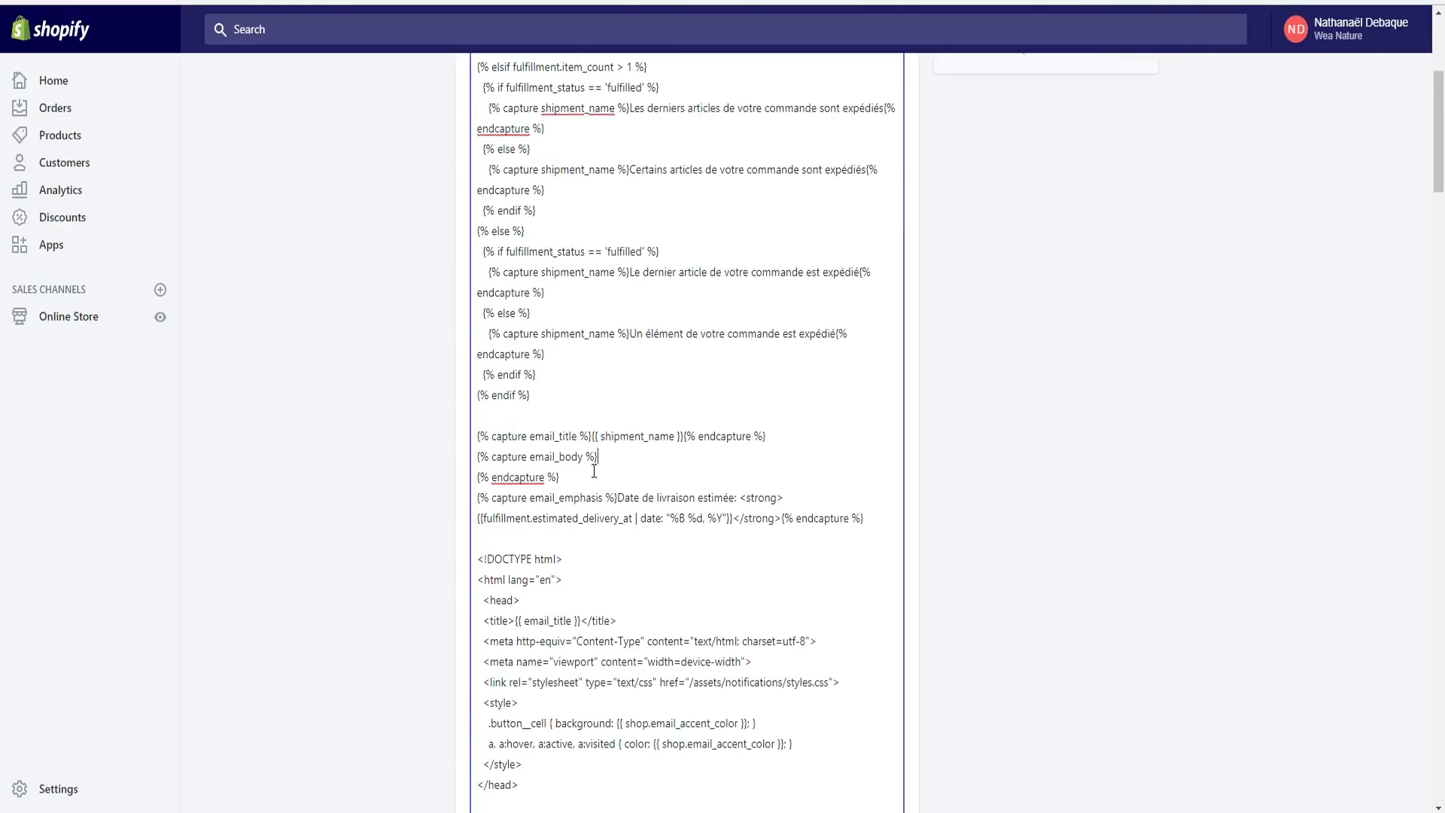
{"action": "left_click_drag", "start_coordinate": [479, 477], "coordinate": [560, 477]}
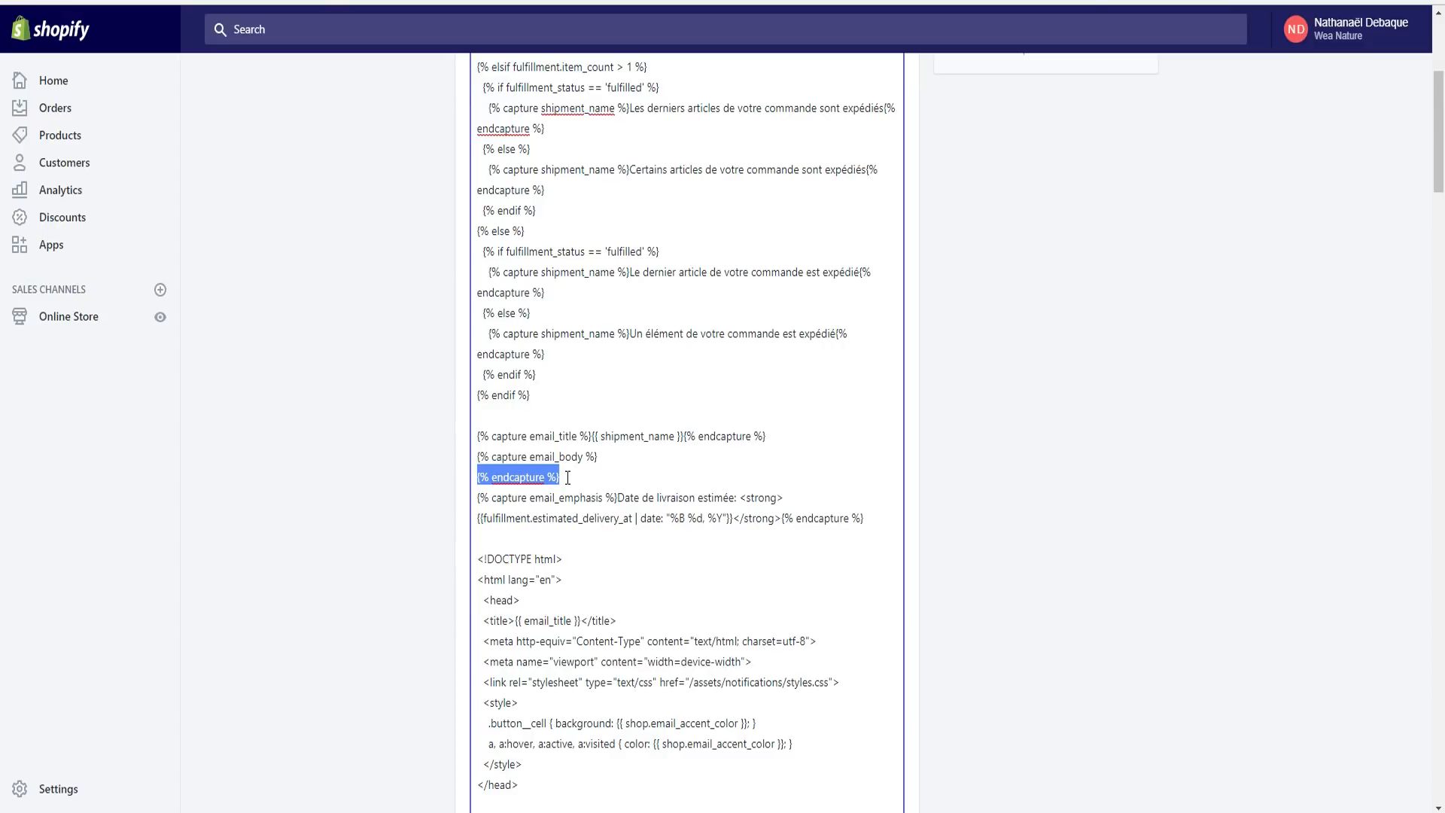
{"action": "left_click", "coordinate": [602, 461]}
{"action": "key", "text": "Return"}
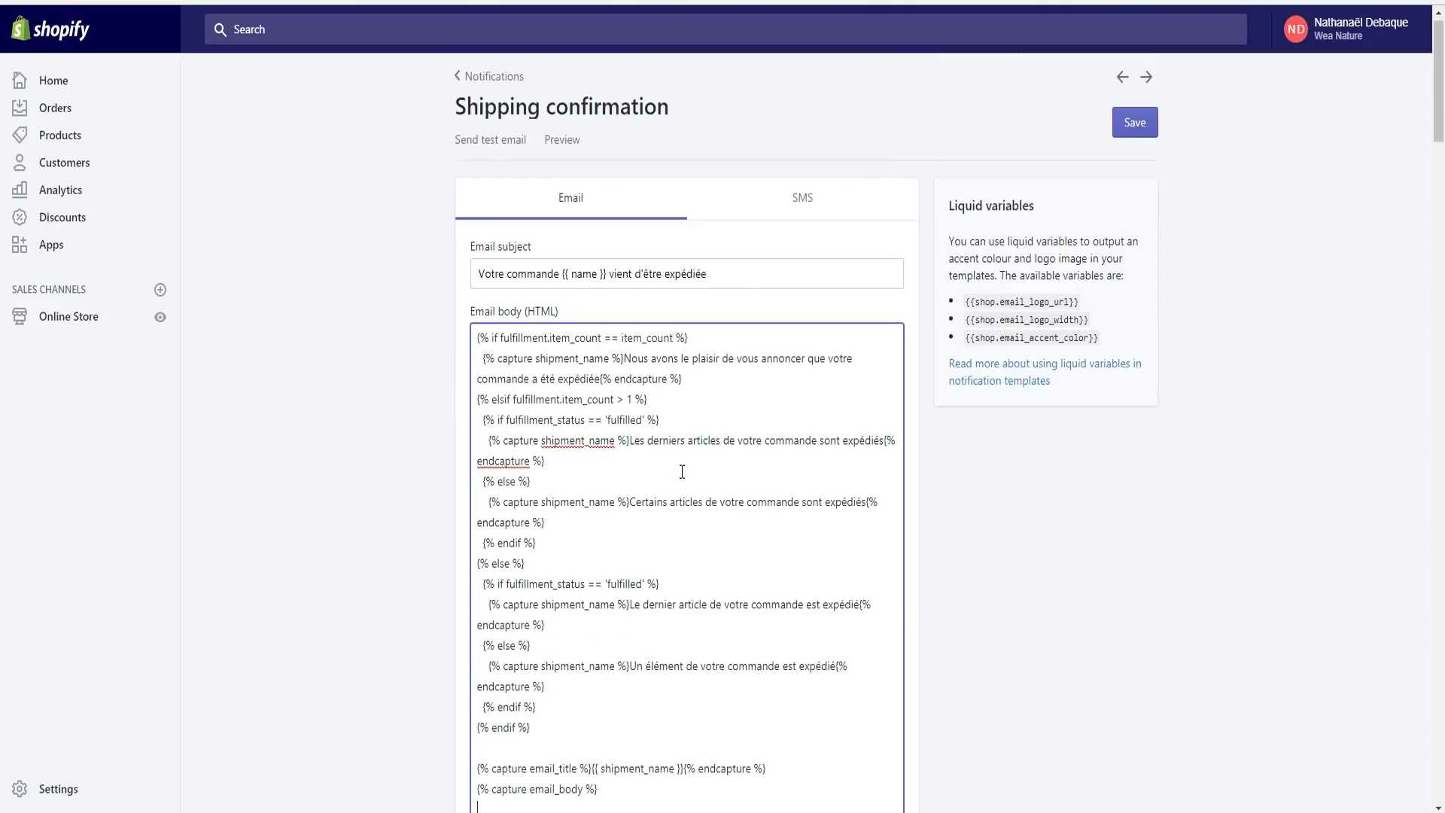
{"action": "scroll", "coordinate": [683, 471], "scroll_direction": "down", "scroll_amount": 5}
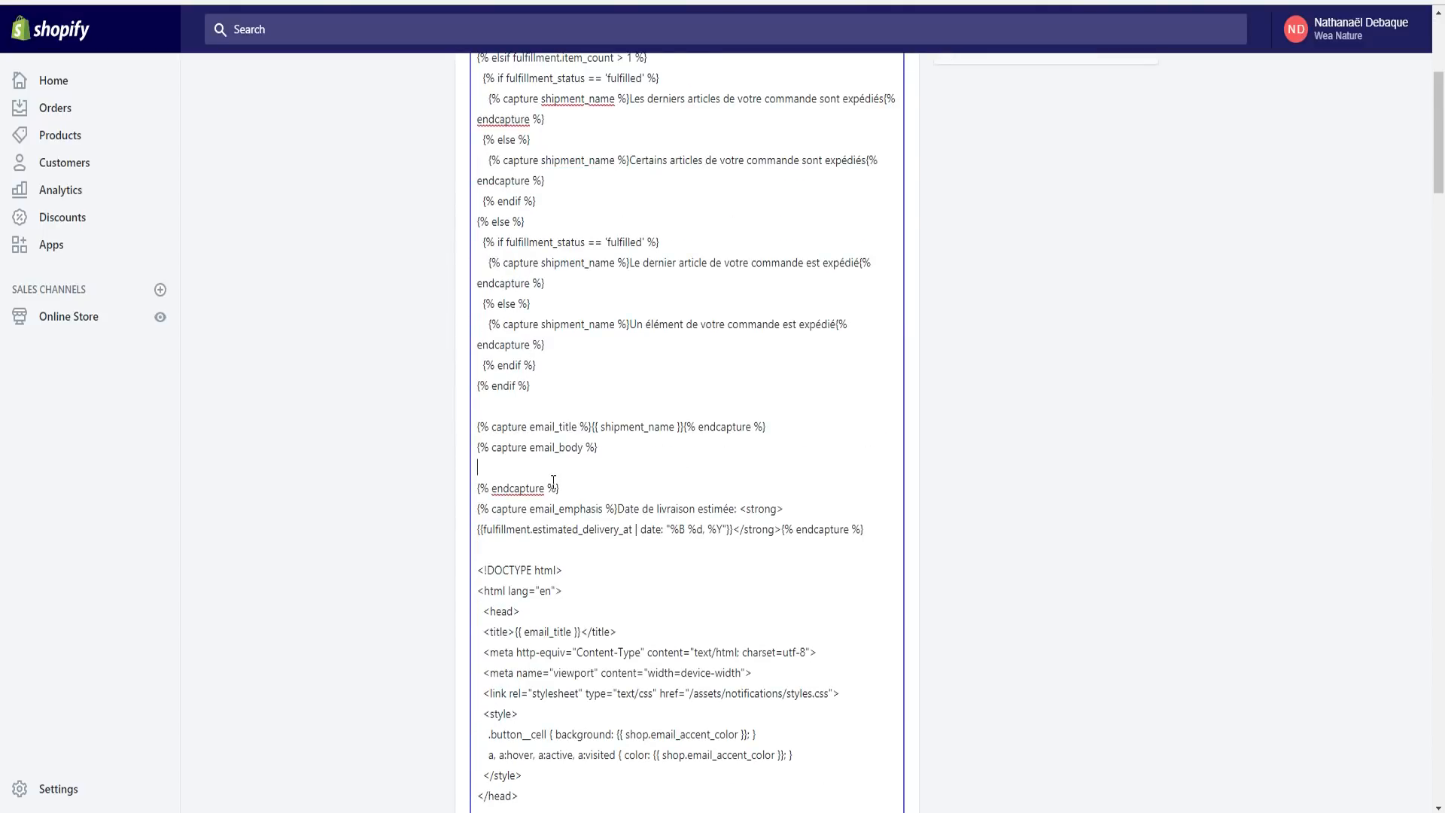
{"action": "type", "text": "<p>Vous pouvez suivre l'acheminement de votre commande via <a href=\"https://wea-nature.com/pages/suivi-de-commande\">notre page de suivi.</a></p> <p>Numéro(s) de suivi : {{ fulfillment.tracking_numbers }} </p>"}
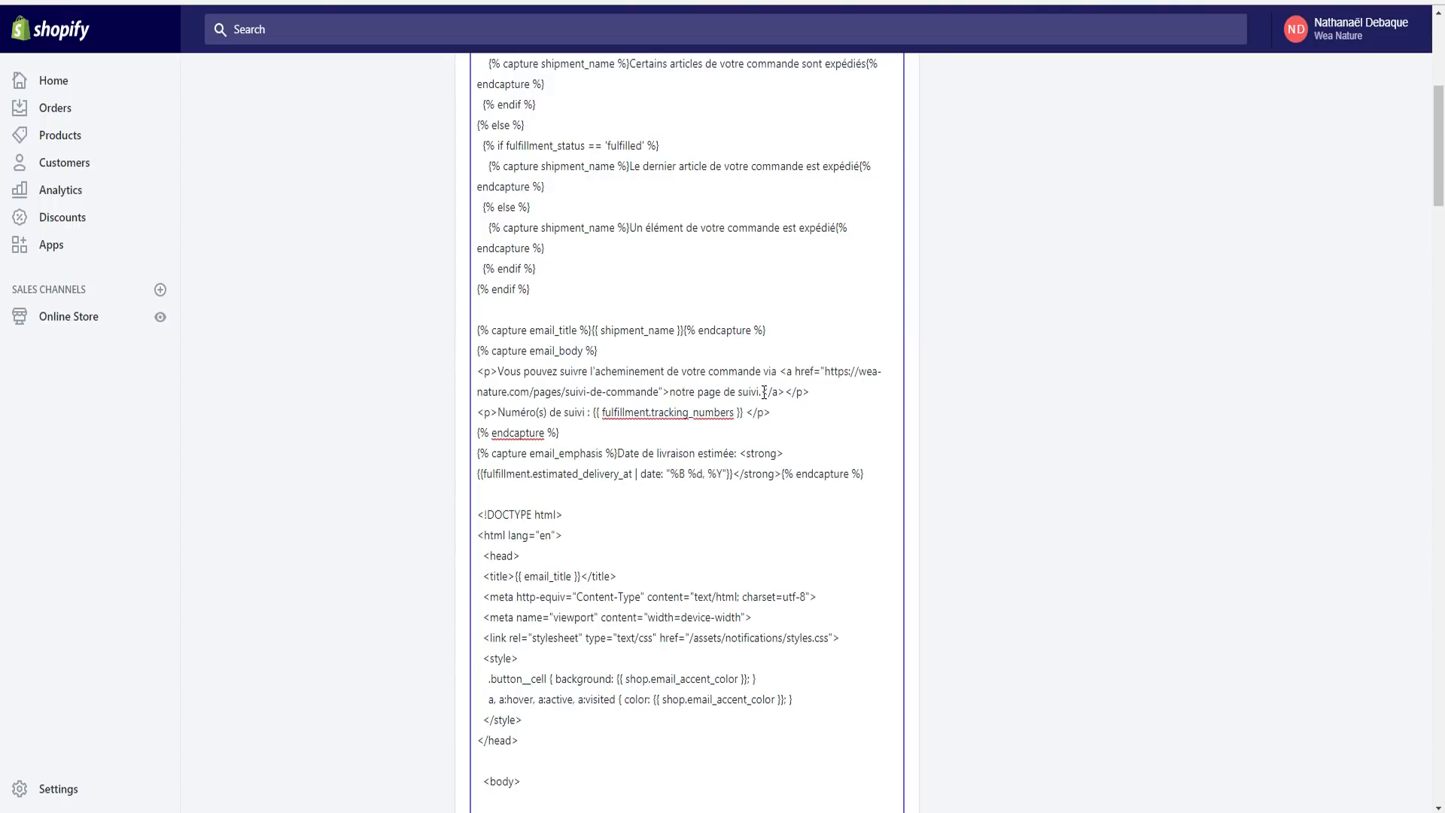
- Examine the inserted email_body text, its tracking page URL, and the fulfillment.tracking_numbers variable
{"action": "left_click_drag", "start_coordinate": [799, 413], "coordinate": [436, 381]}
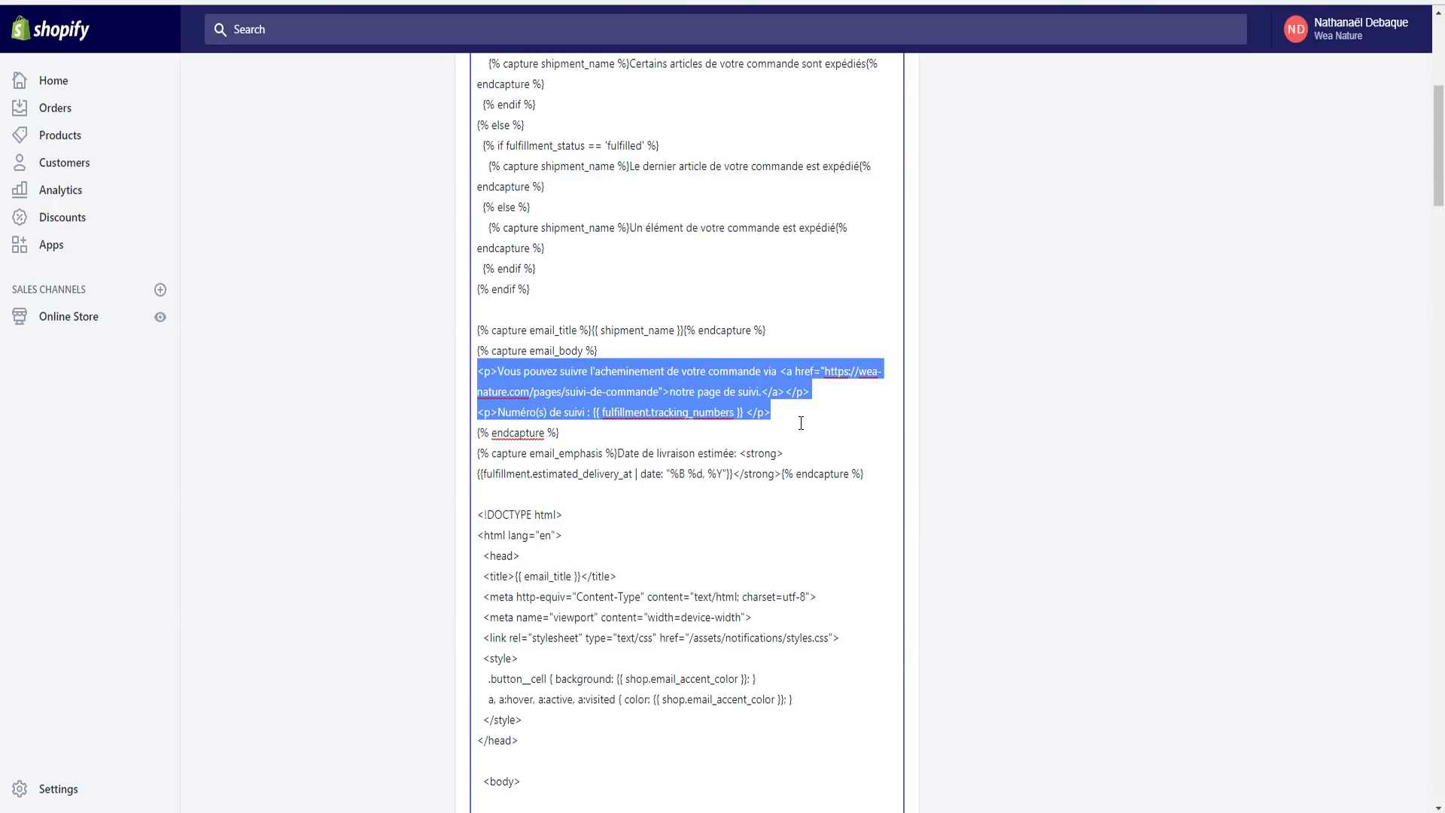
{"action": "left_click", "coordinate": [712, 417]}
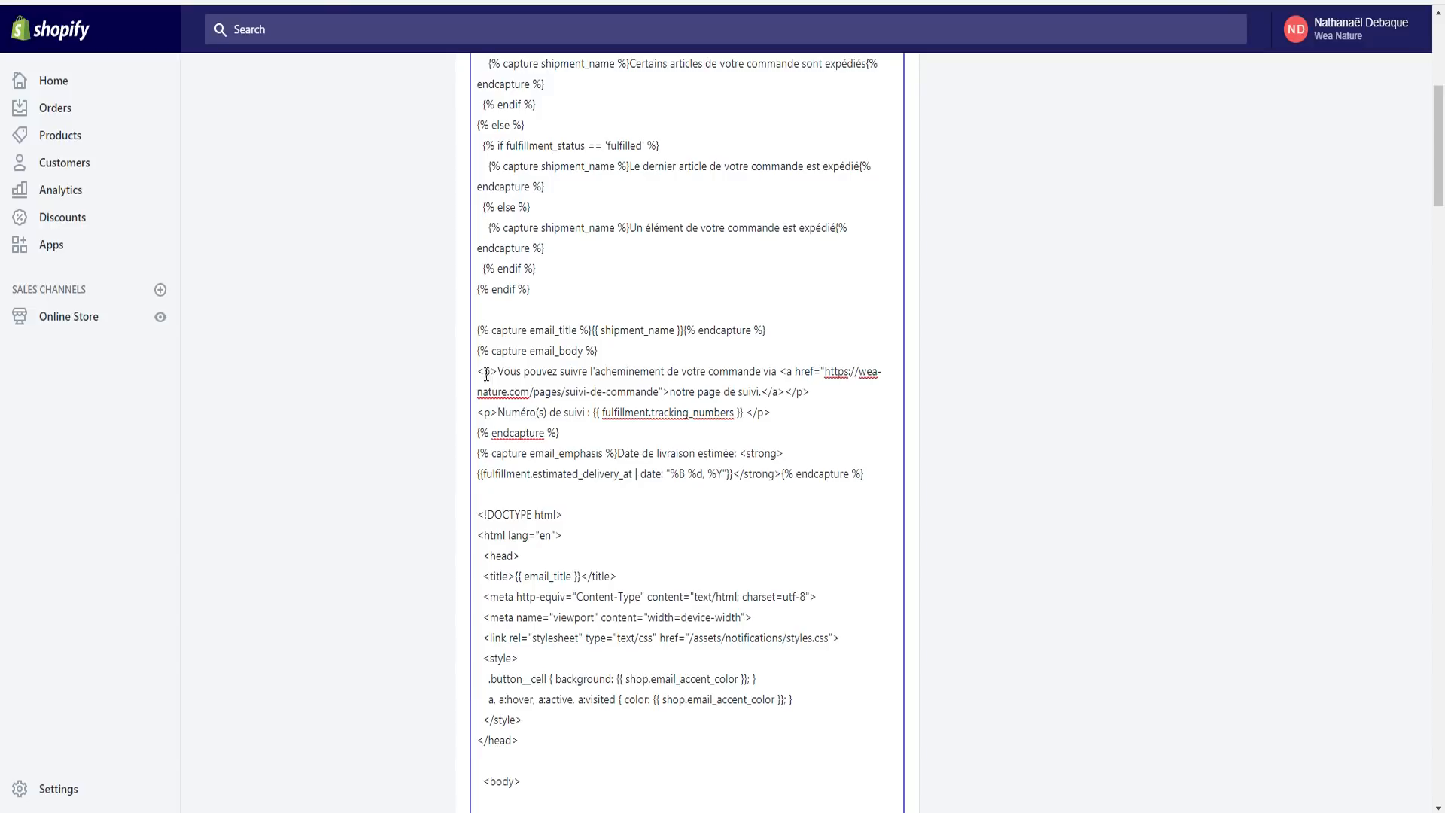
{"action": "left_click_drag", "start_coordinate": [498, 371], "coordinate": [781, 372]}
{"action": "left_click", "coordinate": [798, 373]}
{"action": "left_click_drag", "start_coordinate": [659, 392], "coordinate": [483, 392]}
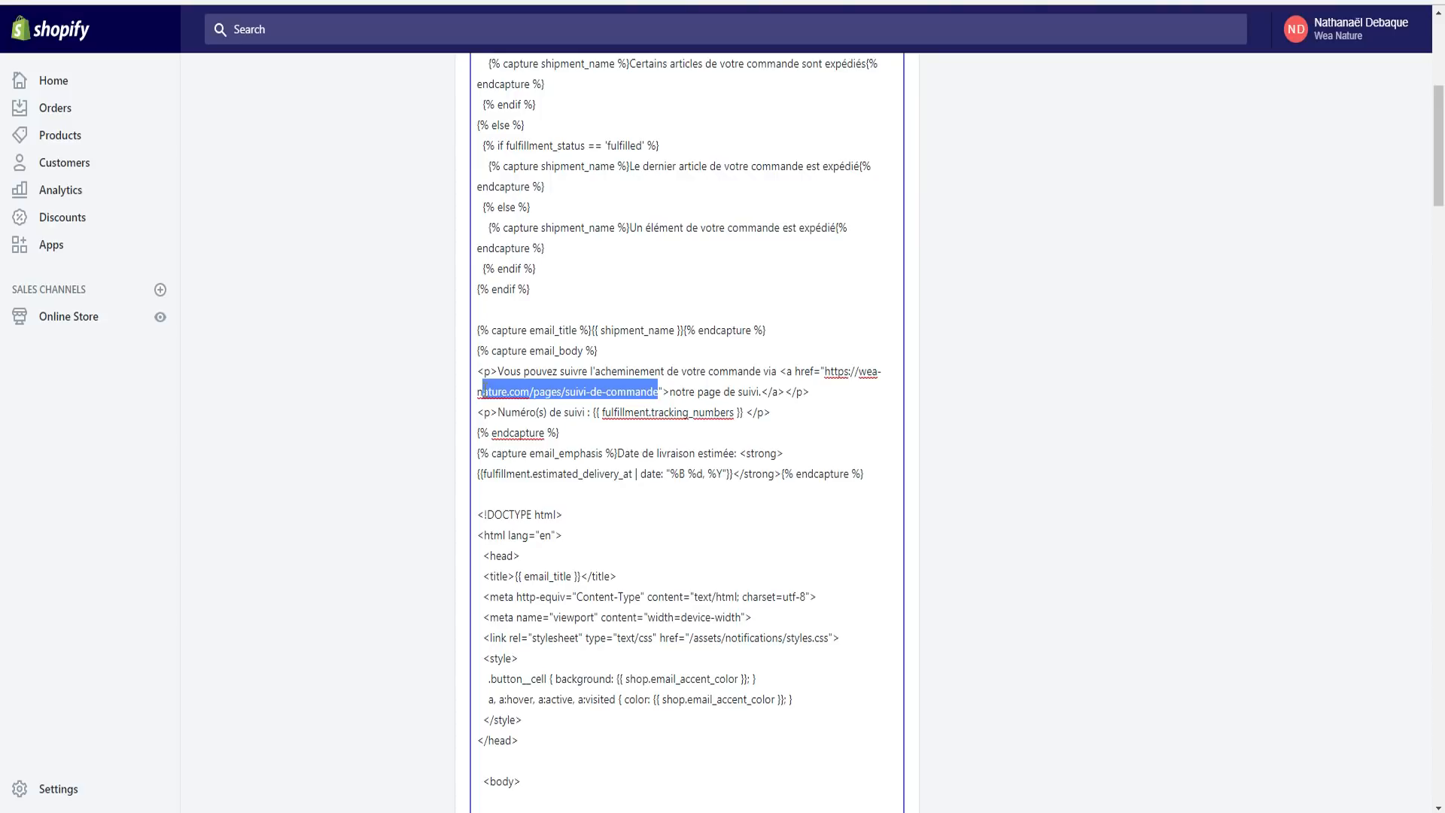
{"action": "left_click", "coordinate": [604, 392]}
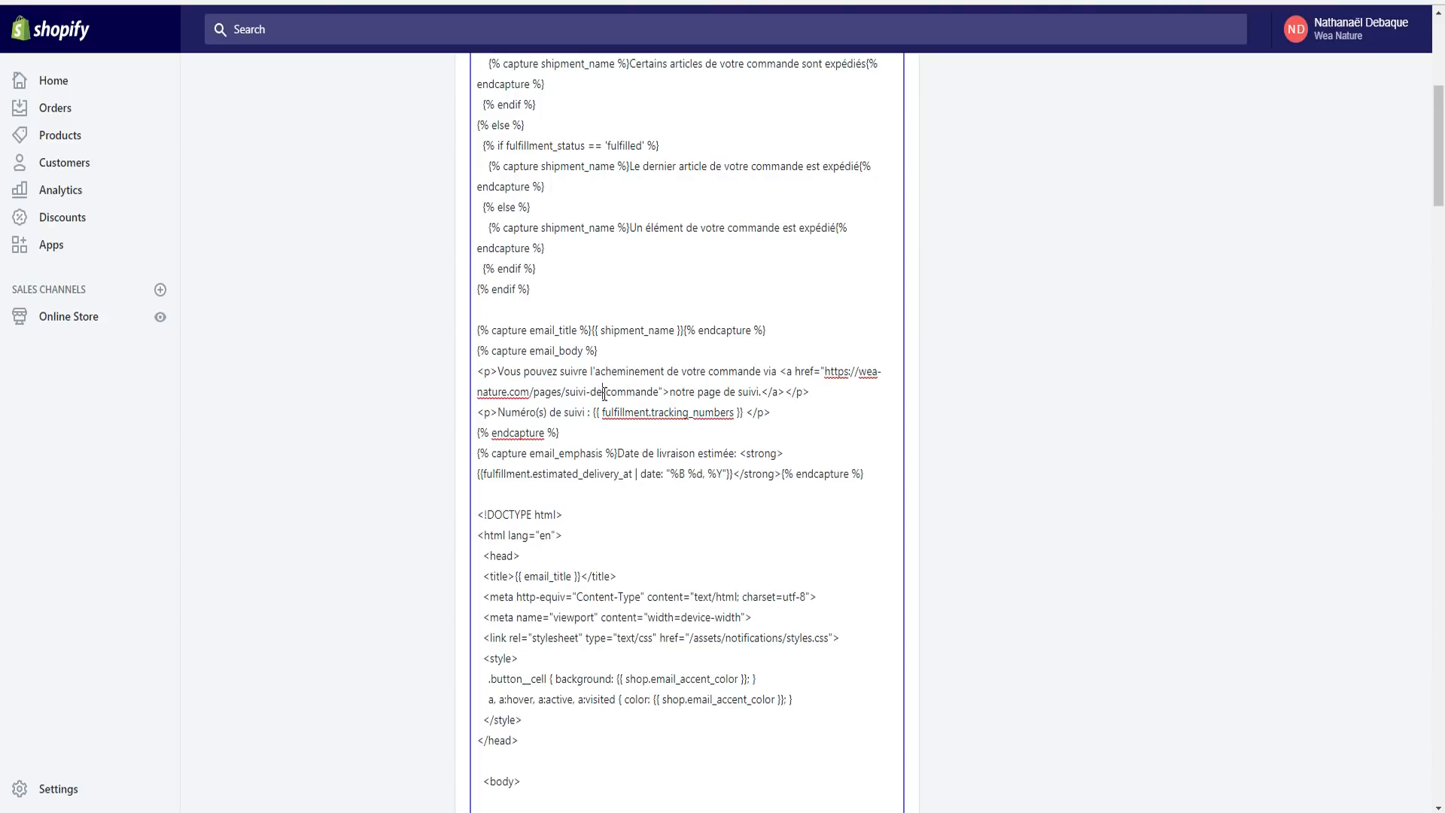
{"action": "left_click_drag", "start_coordinate": [660, 392], "coordinate": [826, 371]}
{"action": "left_click", "coordinate": [659, 392]}
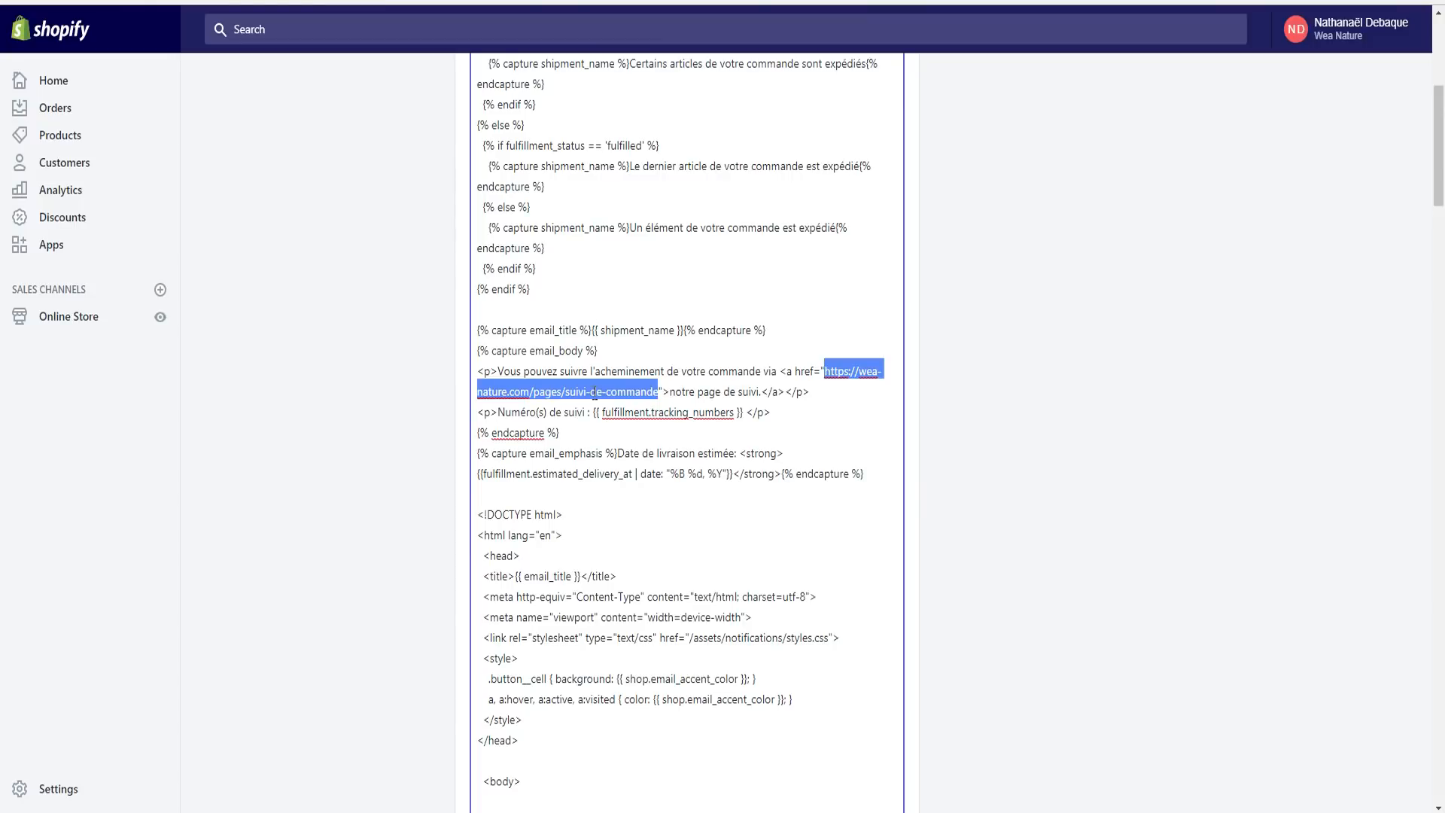
{"action": "left_click_drag", "start_coordinate": [659, 391], "coordinate": [826, 377]}
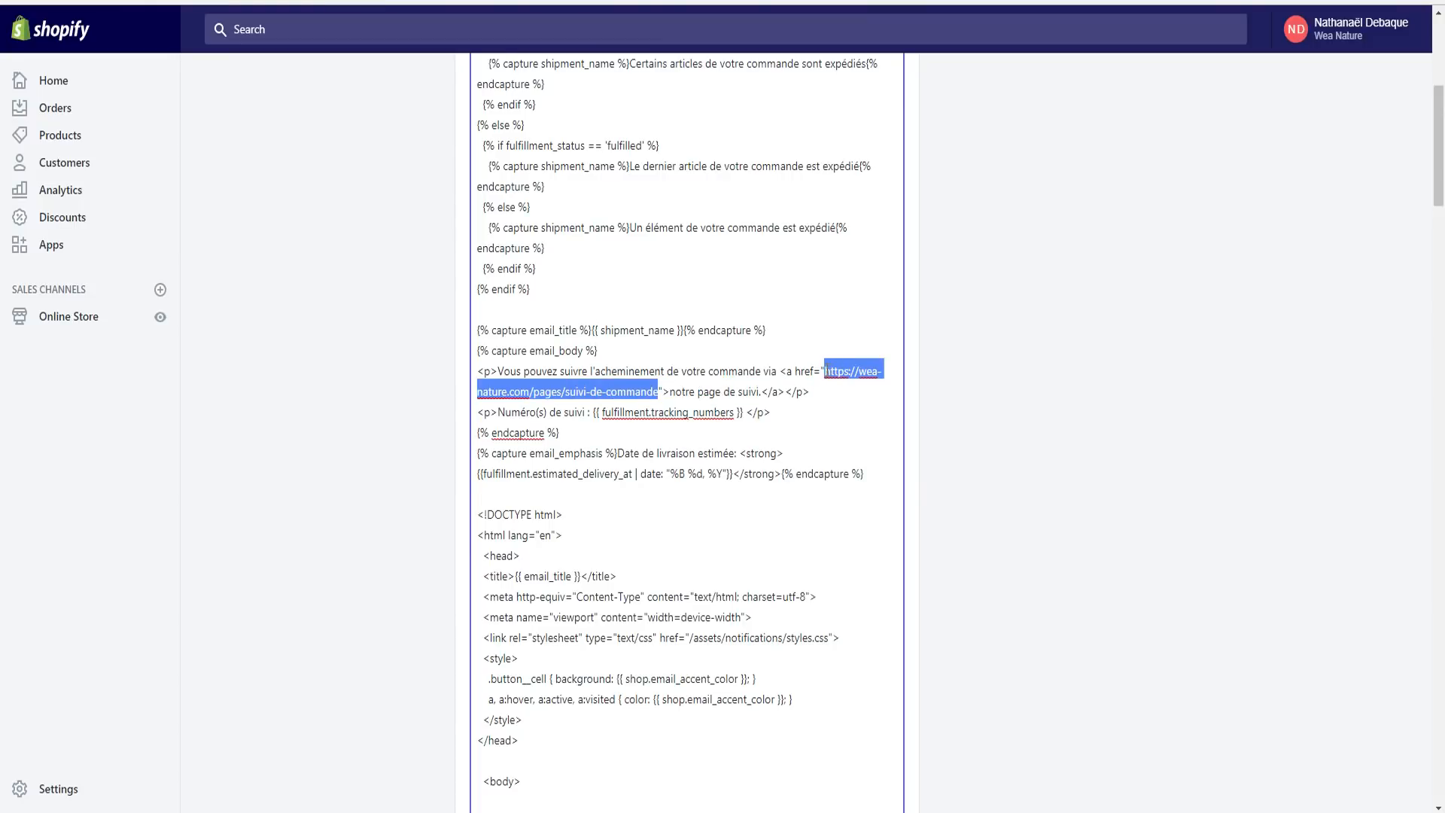
{"action": "left_click", "coordinate": [749, 396]}
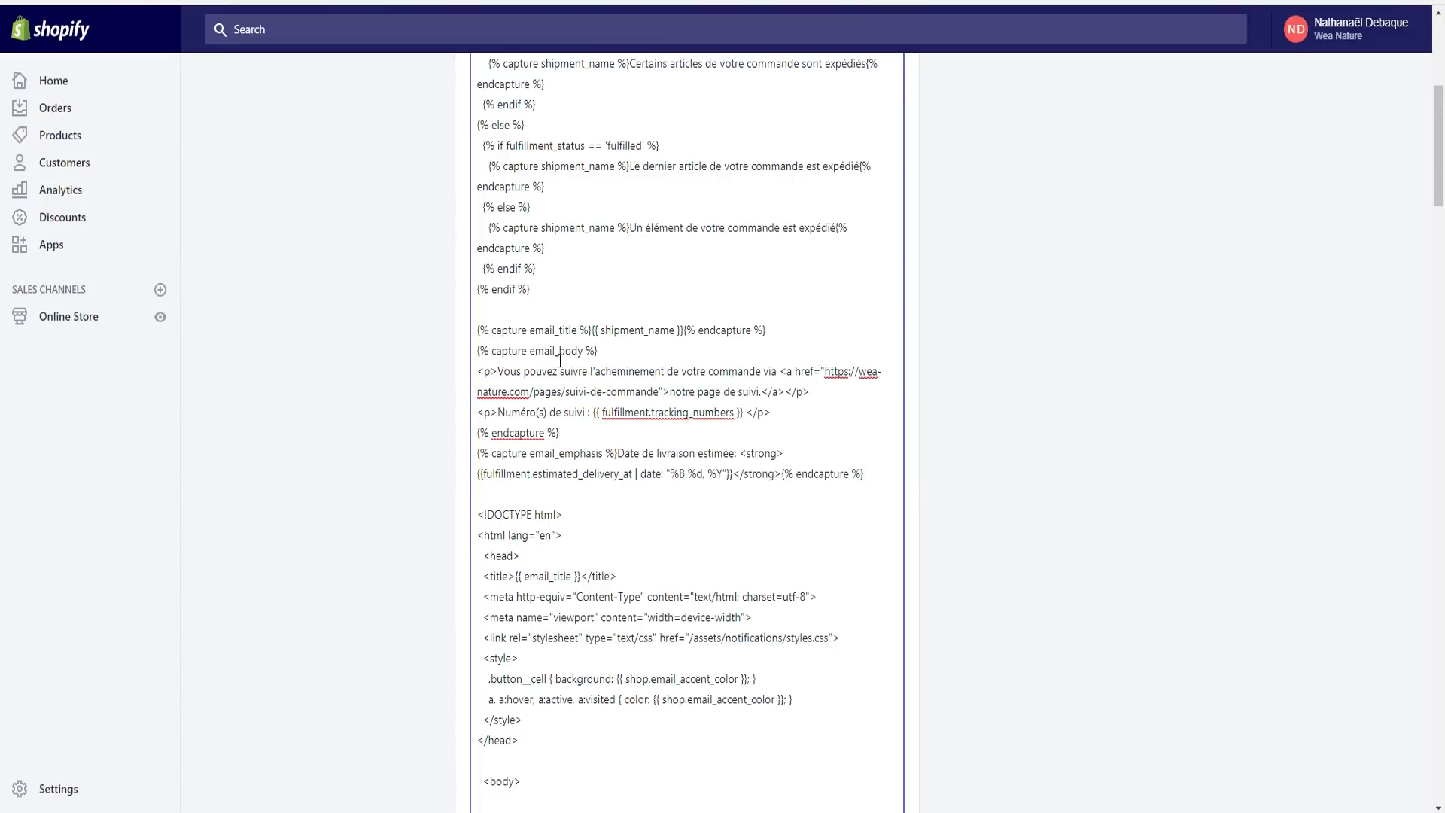
{"action": "left_click_drag", "start_coordinate": [478, 388], "coordinate": [569, 388]}
{"action": "left_click", "coordinate": [502, 391]}
{"action": "left_click_drag", "start_coordinate": [767, 421], "coordinate": [603, 416]}
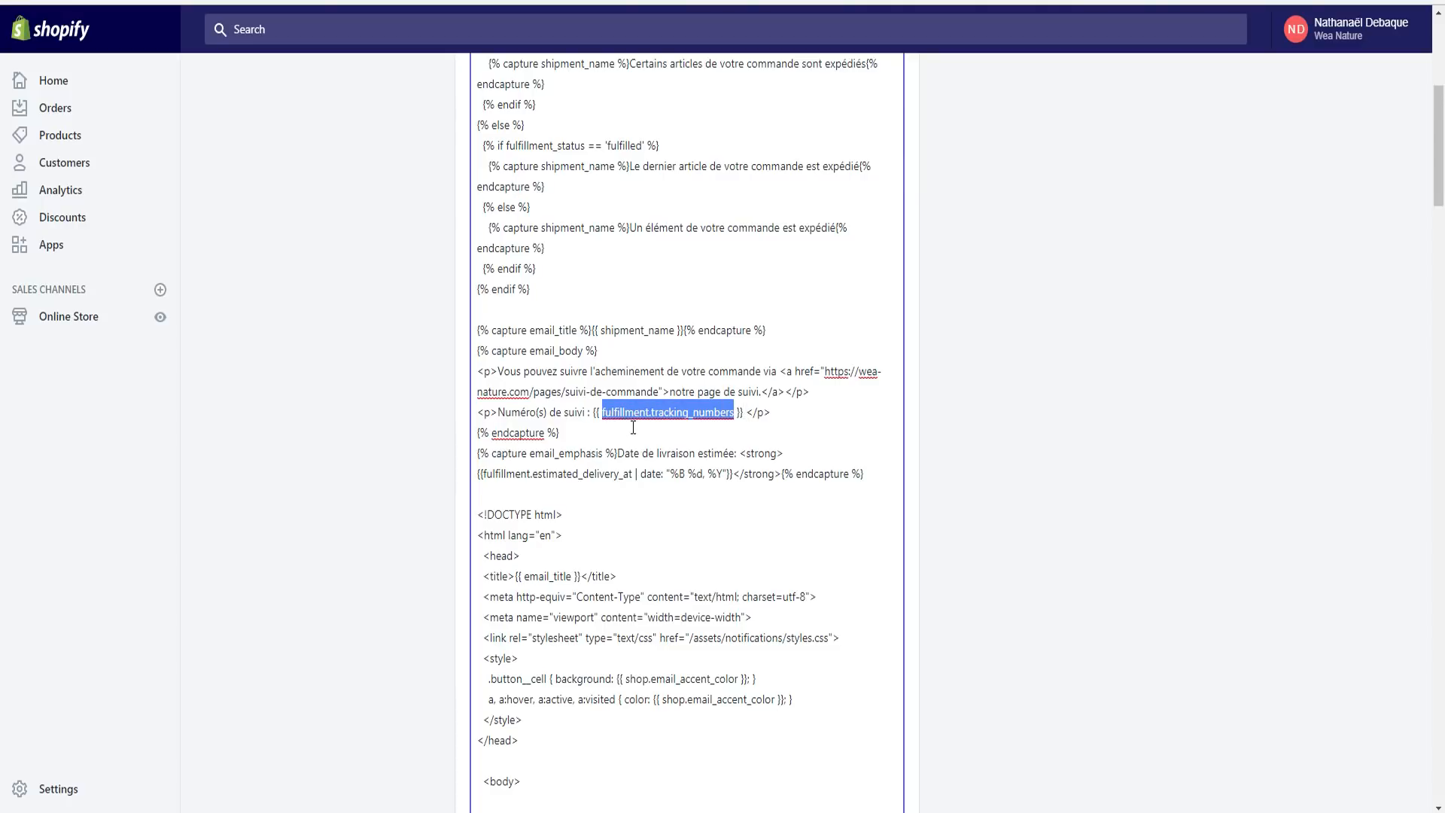
- Preview the shipping confirmation email and copy the sample tracking number shown under its tracking page link
{"action": "scroll", "coordinate": [652, 443], "scroll_direction": "up", "scroll_amount": 6}
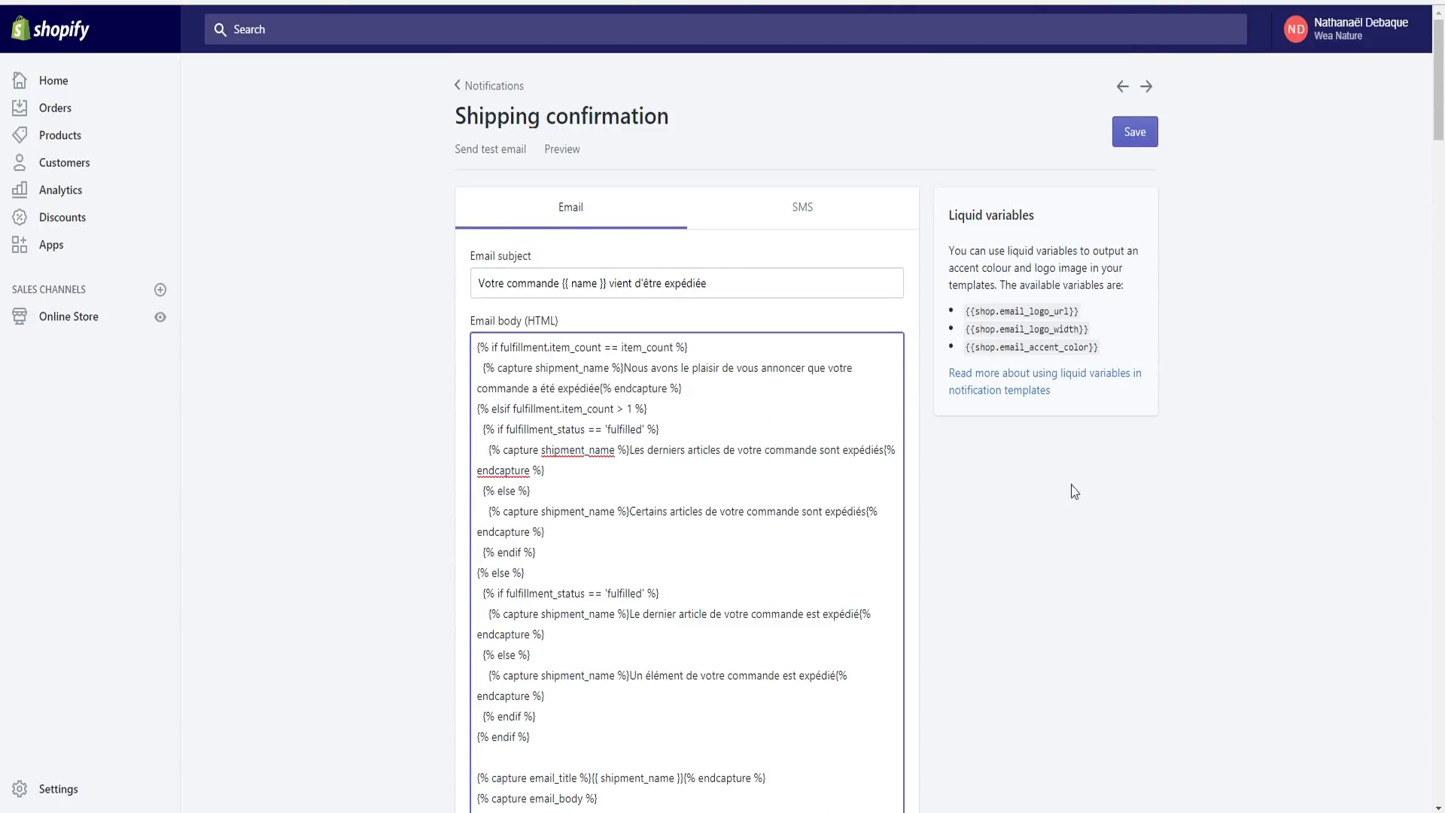
{"action": "left_click", "coordinate": [561, 149]}
{"action": "left_click", "coordinate": [568, 149]}
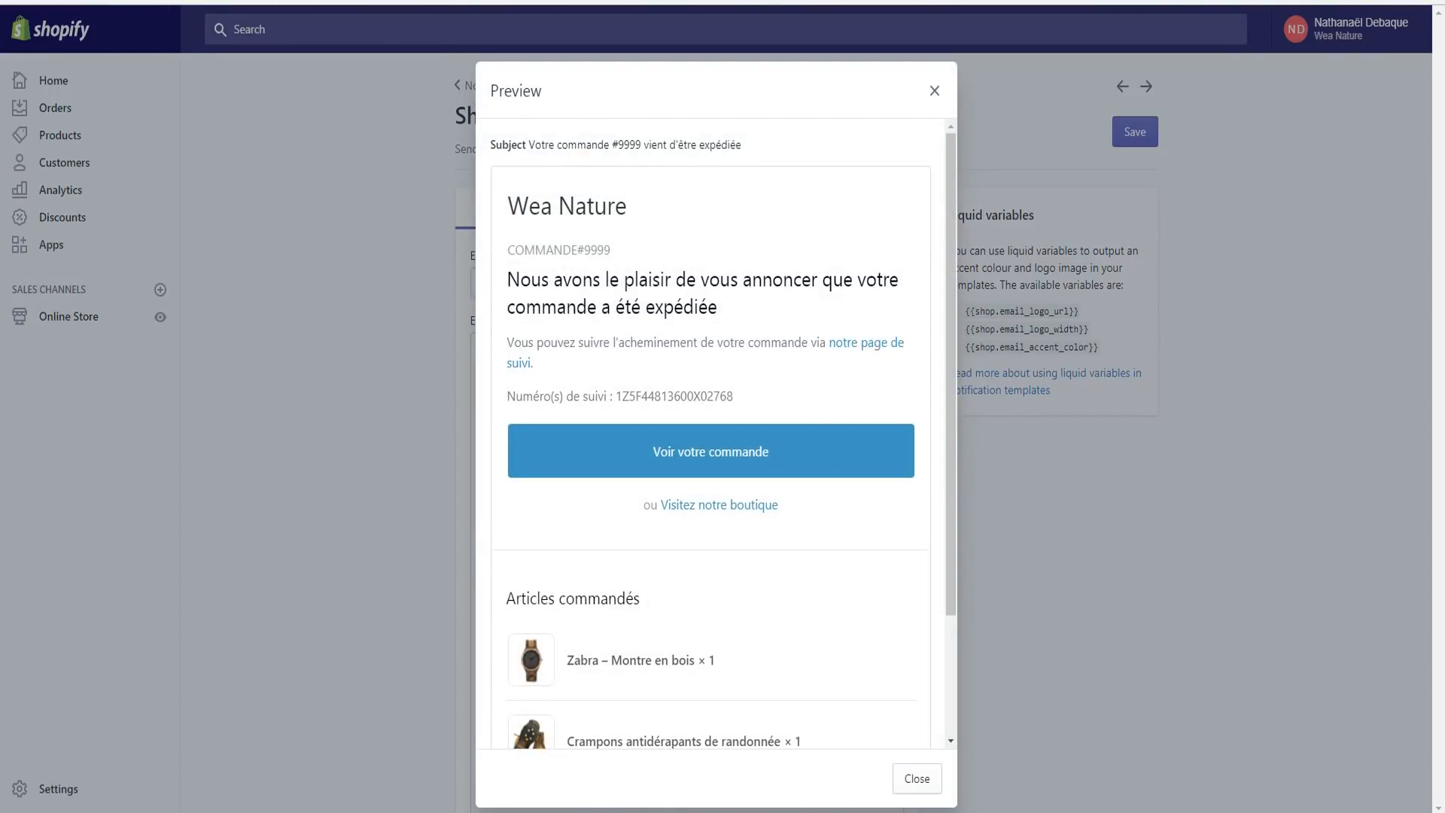
{"action": "left_click_drag", "start_coordinate": [616, 397], "coordinate": [740, 404]}
{"action": "left_click", "coordinate": [742, 404]}
{"action": "left_click_drag", "start_coordinate": [741, 404], "coordinate": [617, 399]}
{"action": "right_click", "coordinate": [625, 397]}
{"action": "left_click", "coordinate": [658, 407]}
- Track the copied sample number on the store's "Suivi de commande" page, then return to the email preview in the Shopify admin
{"action": "key", "text": "ctrl+Tab"}
{"action": "left_click", "coordinate": [495, 432]}
{"action": "right_click", "coordinate": [494, 434]}
{"action": "left_click", "coordinate": [532, 539]}
{"action": "key", "text": "ctrl+Tab"}
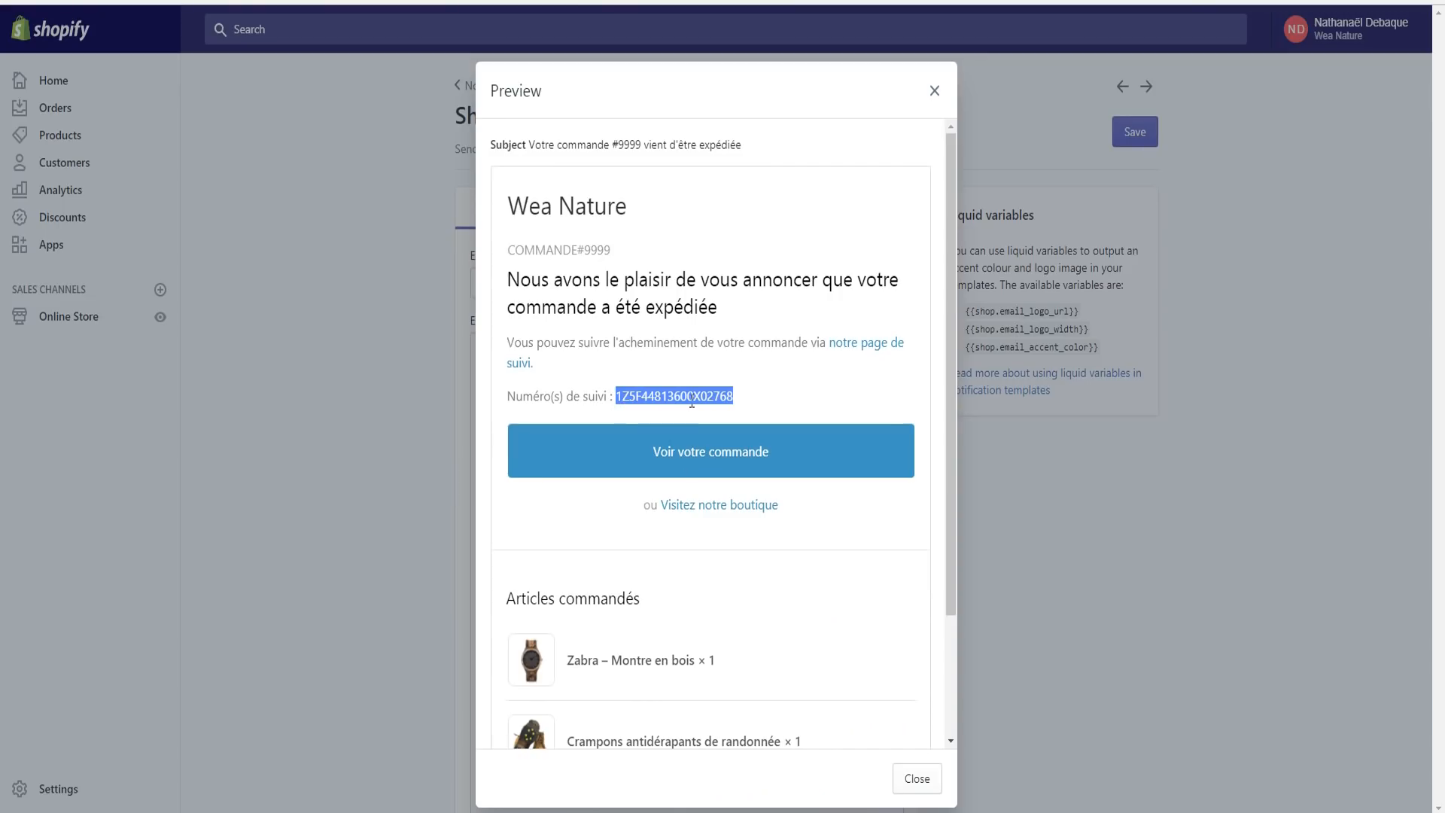
{"action": "key", "text": "ctrl+Tab"}
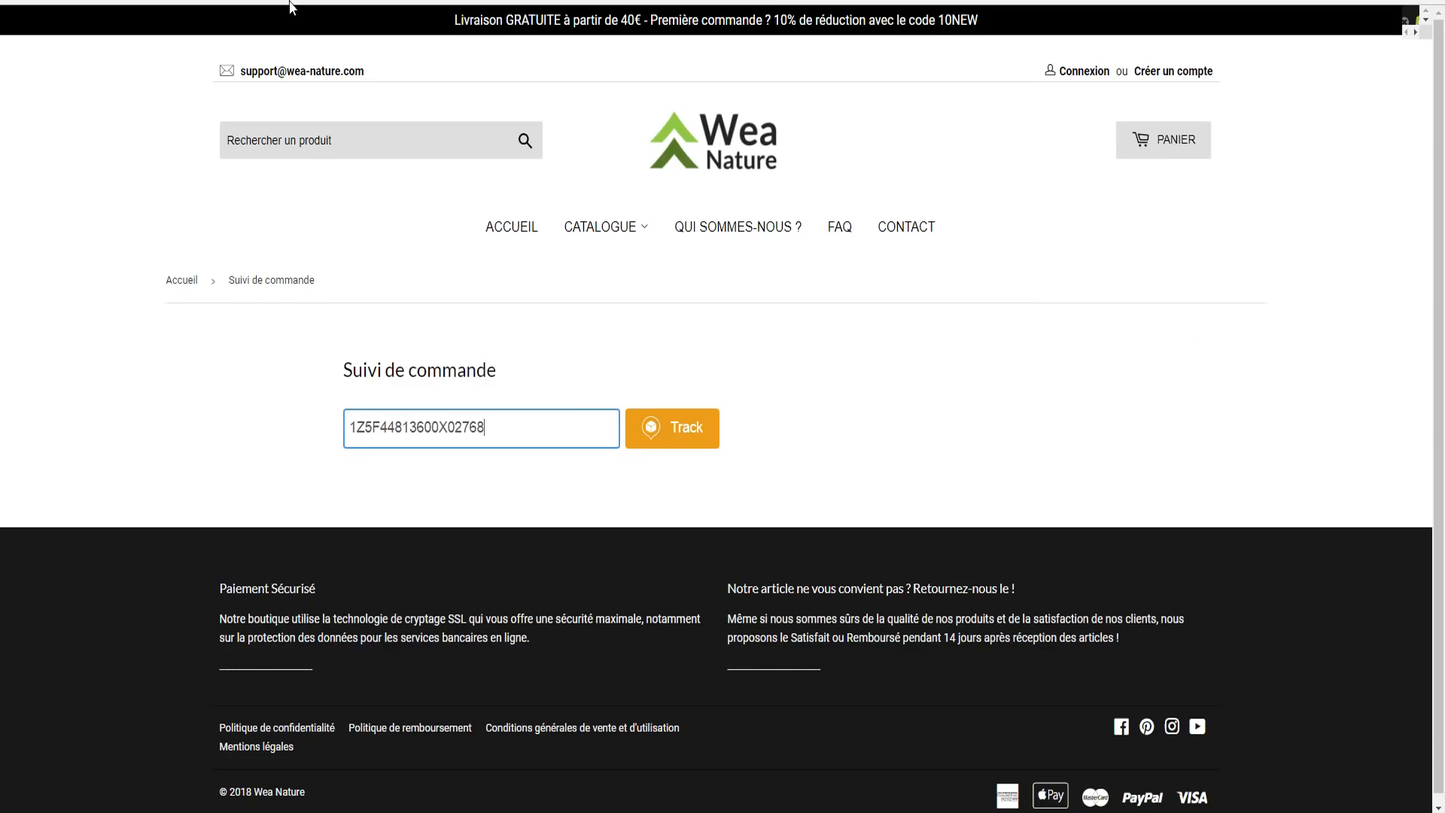
{"action": "left_click", "coordinate": [684, 437]}
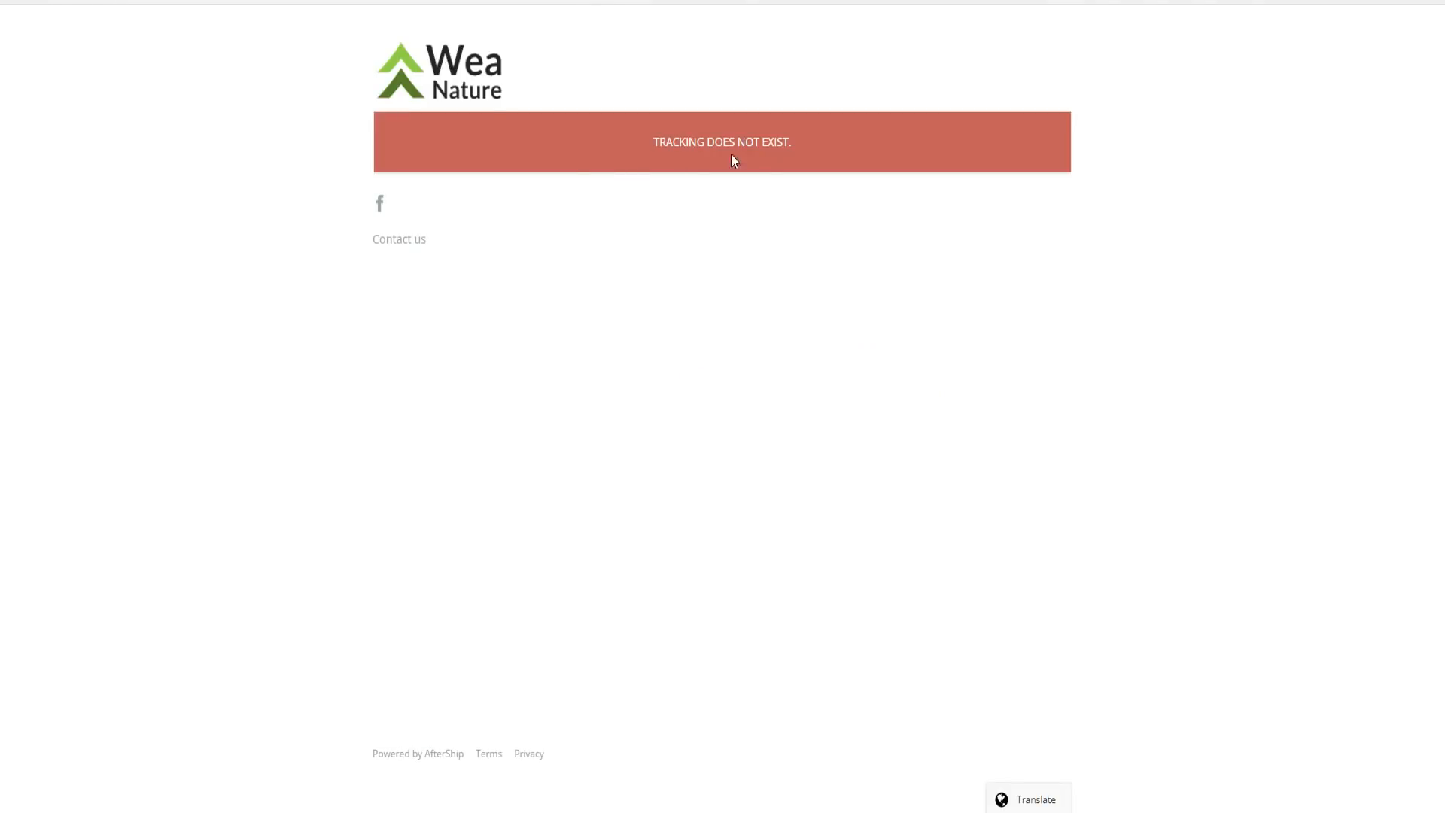
{"action": "key", "text": "alt+Left"}
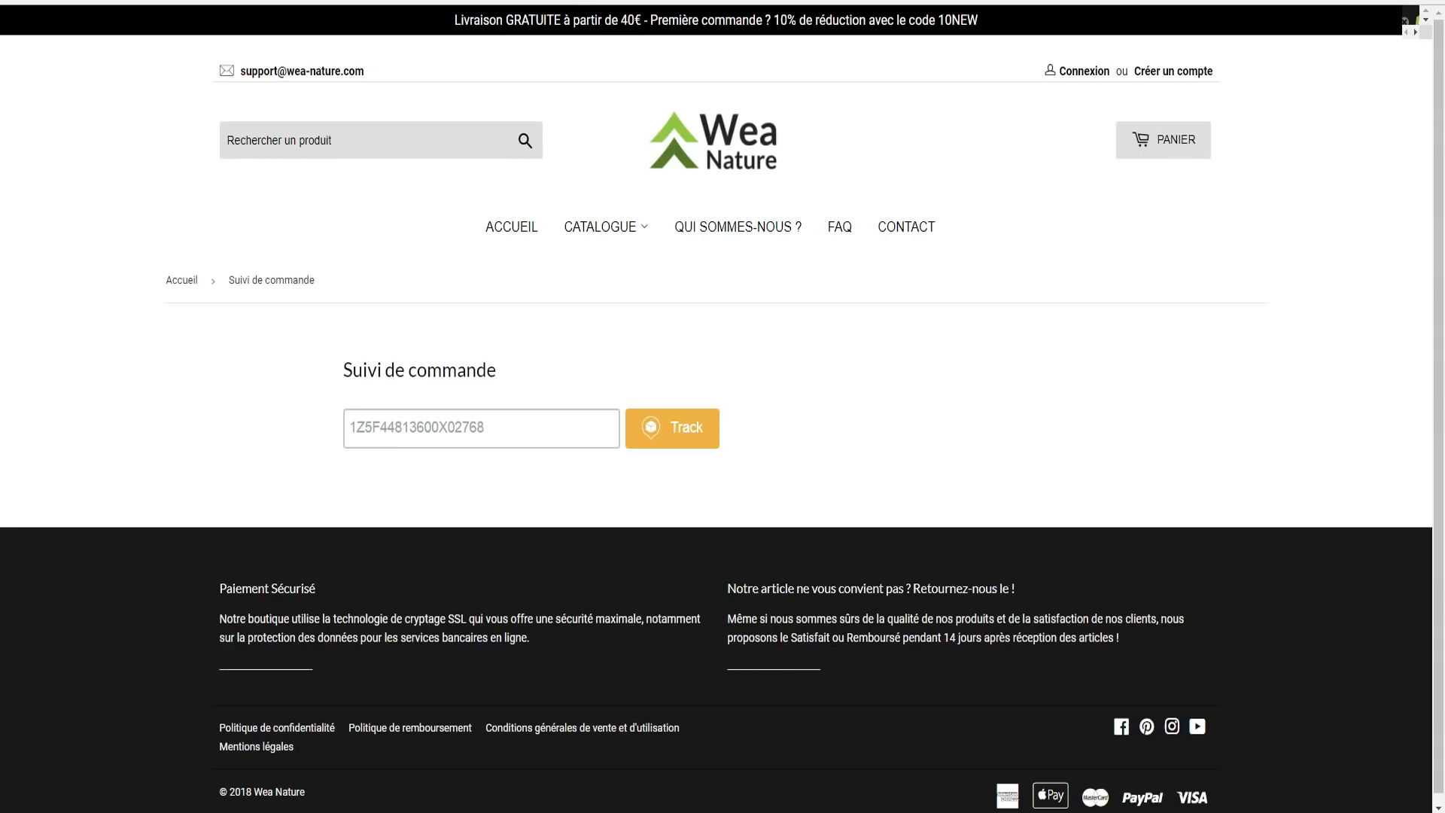
{"action": "key", "text": "alt+Tab"}
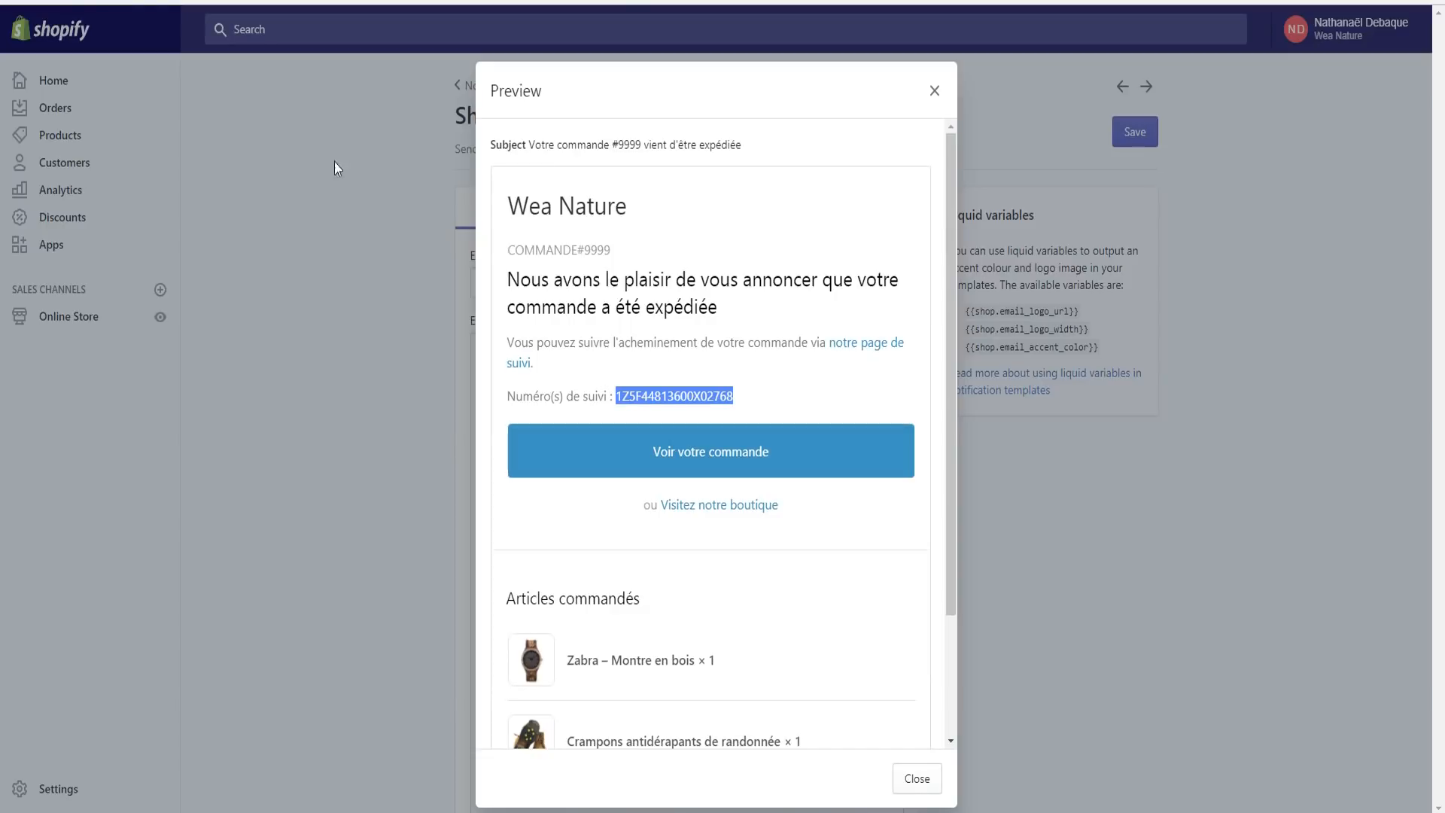
- Close the email preview and look over the Shipping confirmation template's HTML body once more
{"action": "left_click", "coordinate": [917, 785]}
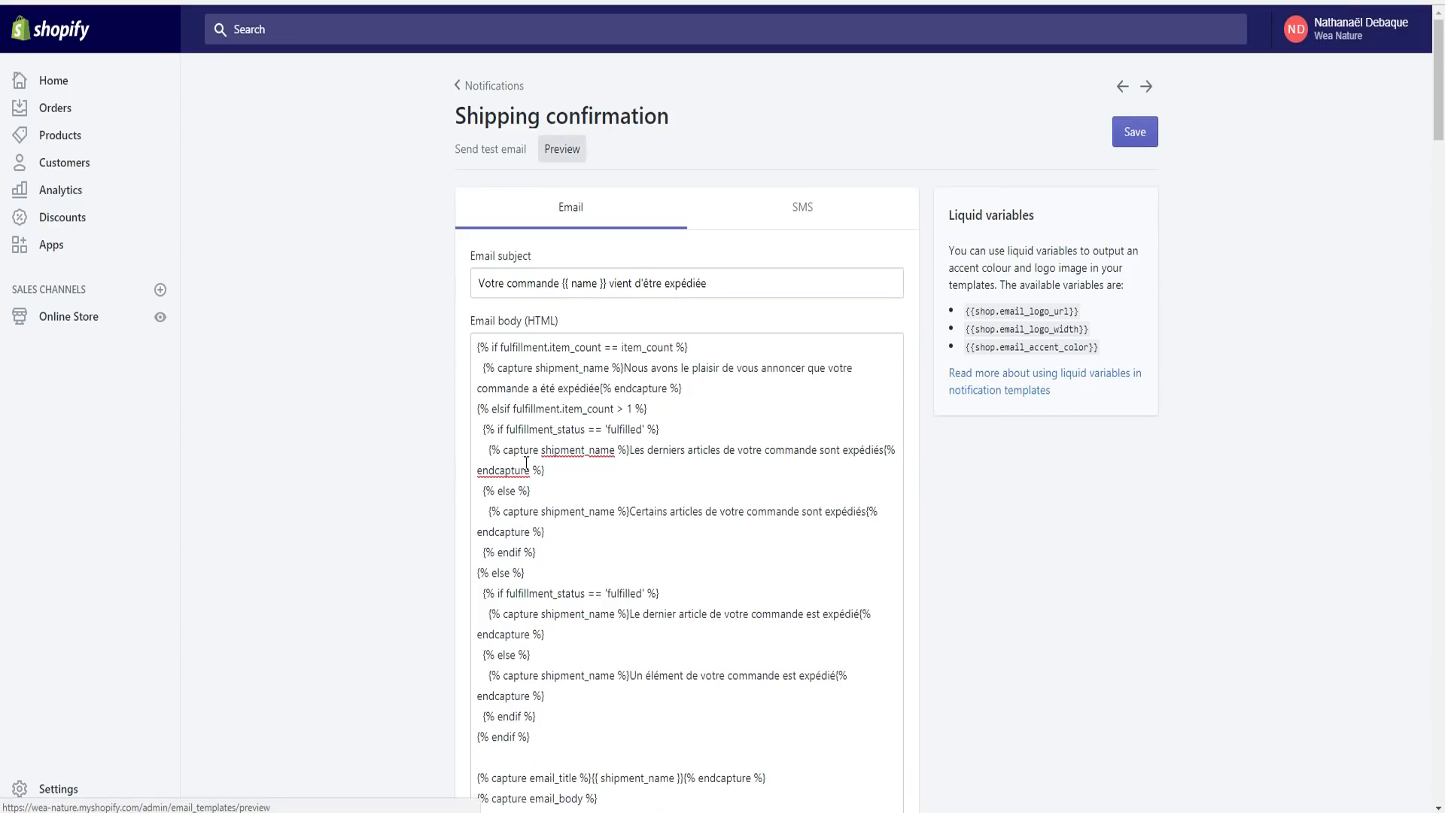
{"action": "scroll", "coordinate": [420, 453], "scroll_direction": "down", "scroll_amount": 2}
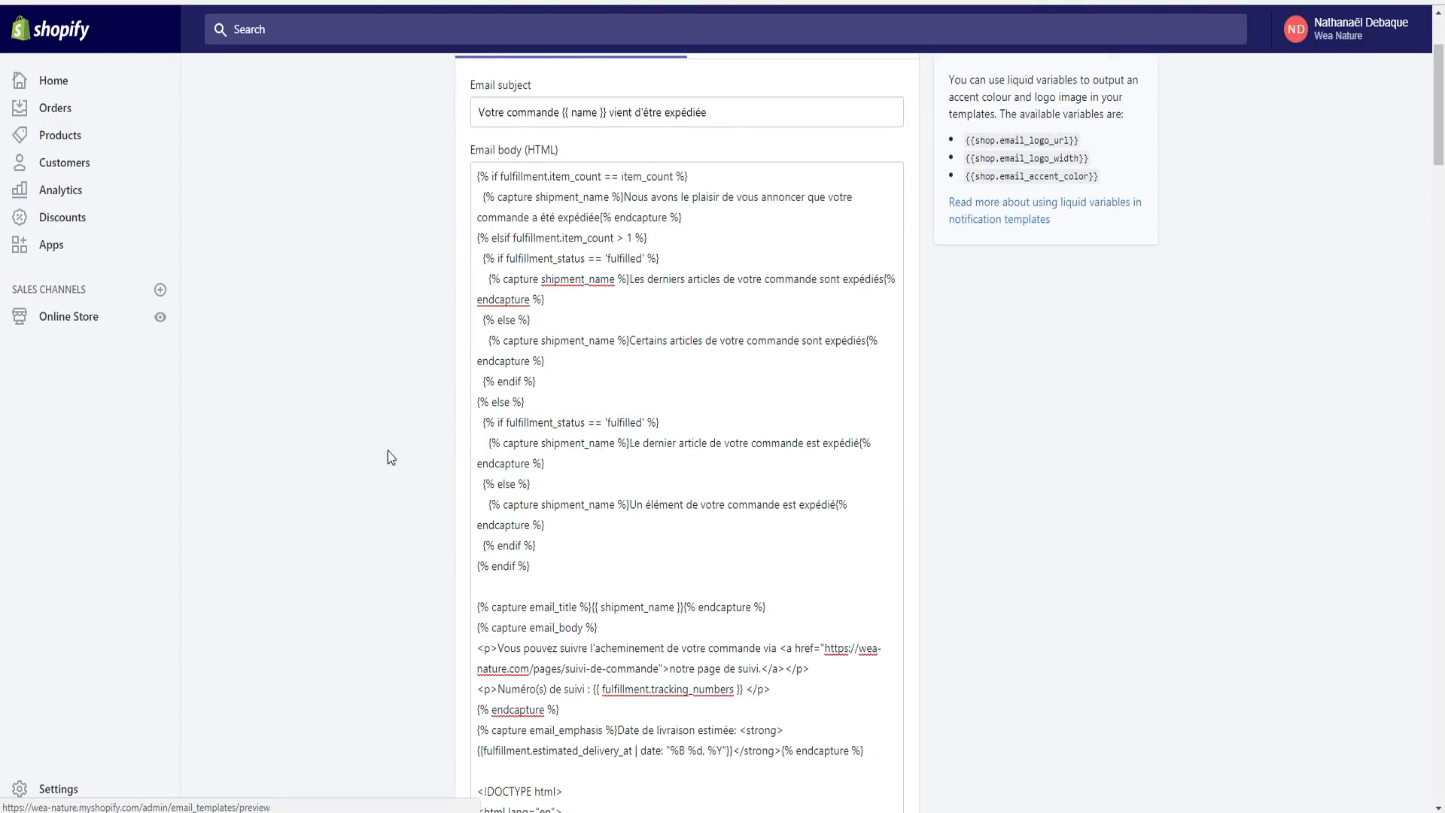
{"action": "scroll", "coordinate": [387, 451], "scroll_direction": "up", "scroll_amount": 2}
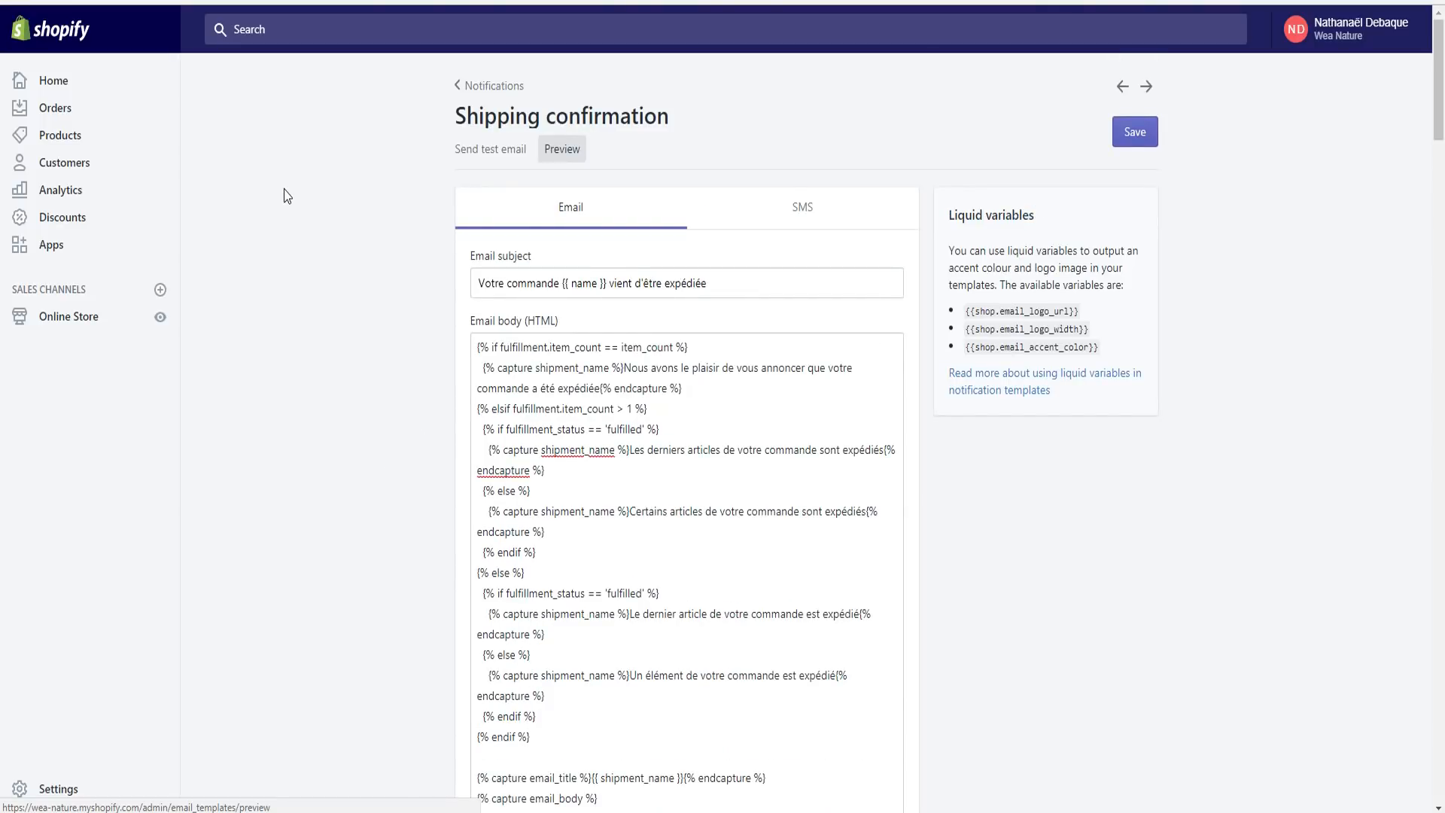